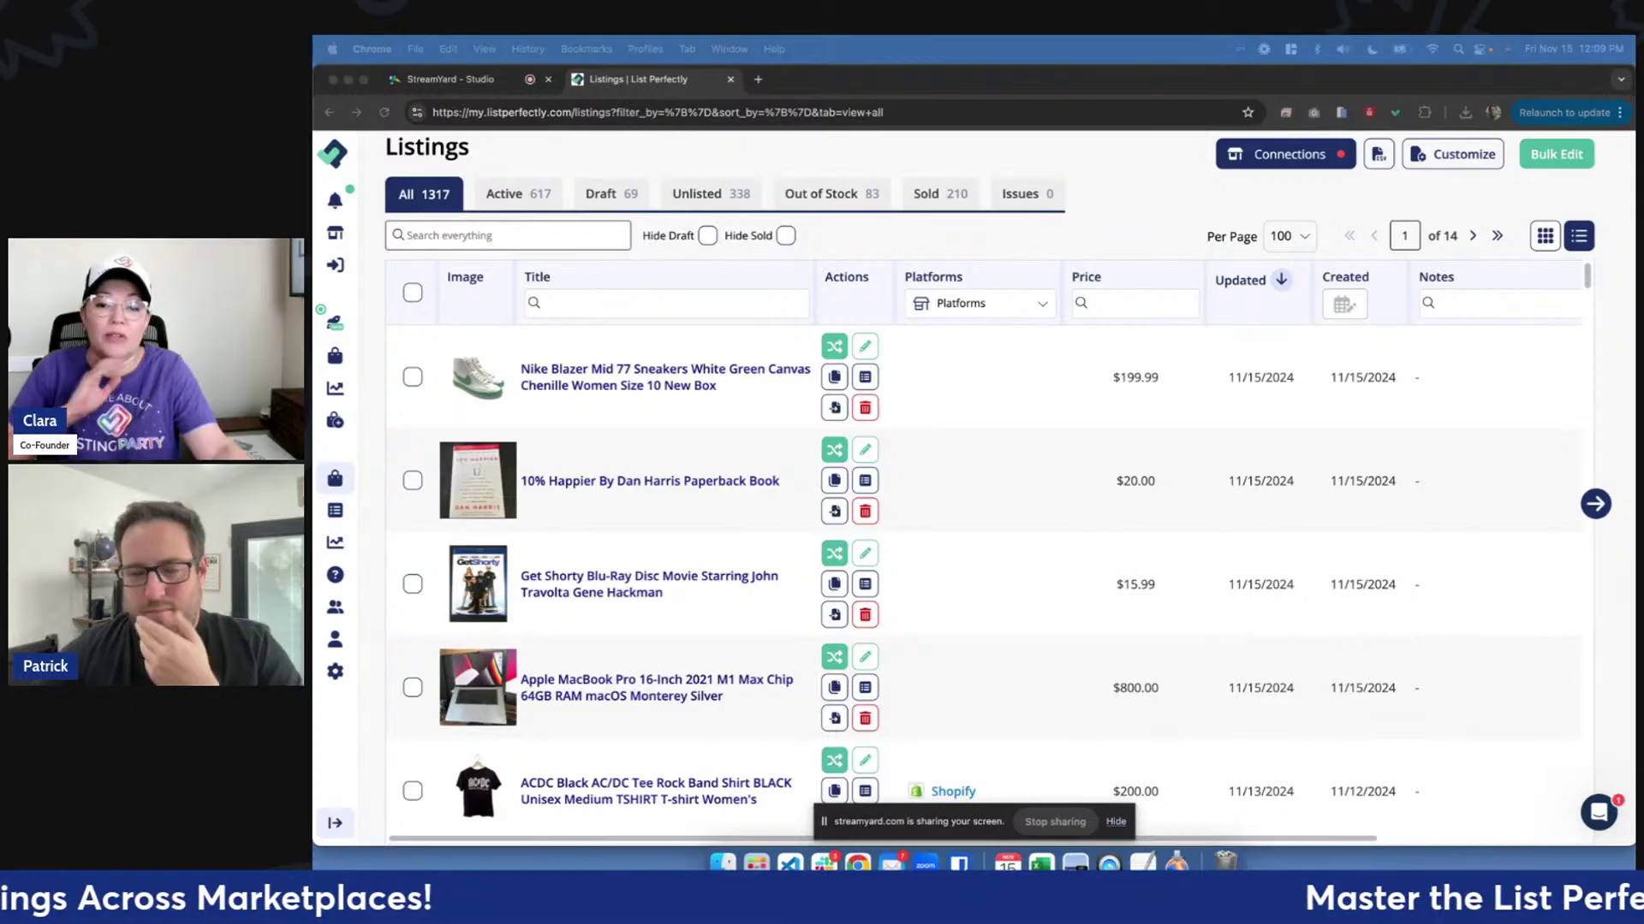
Look over the Apple 16 Inch MacBook Pro 2019/2021 listing on eBay and the MacBook Pro entry in the List Perfectly listings.
left_click(1116, 822)
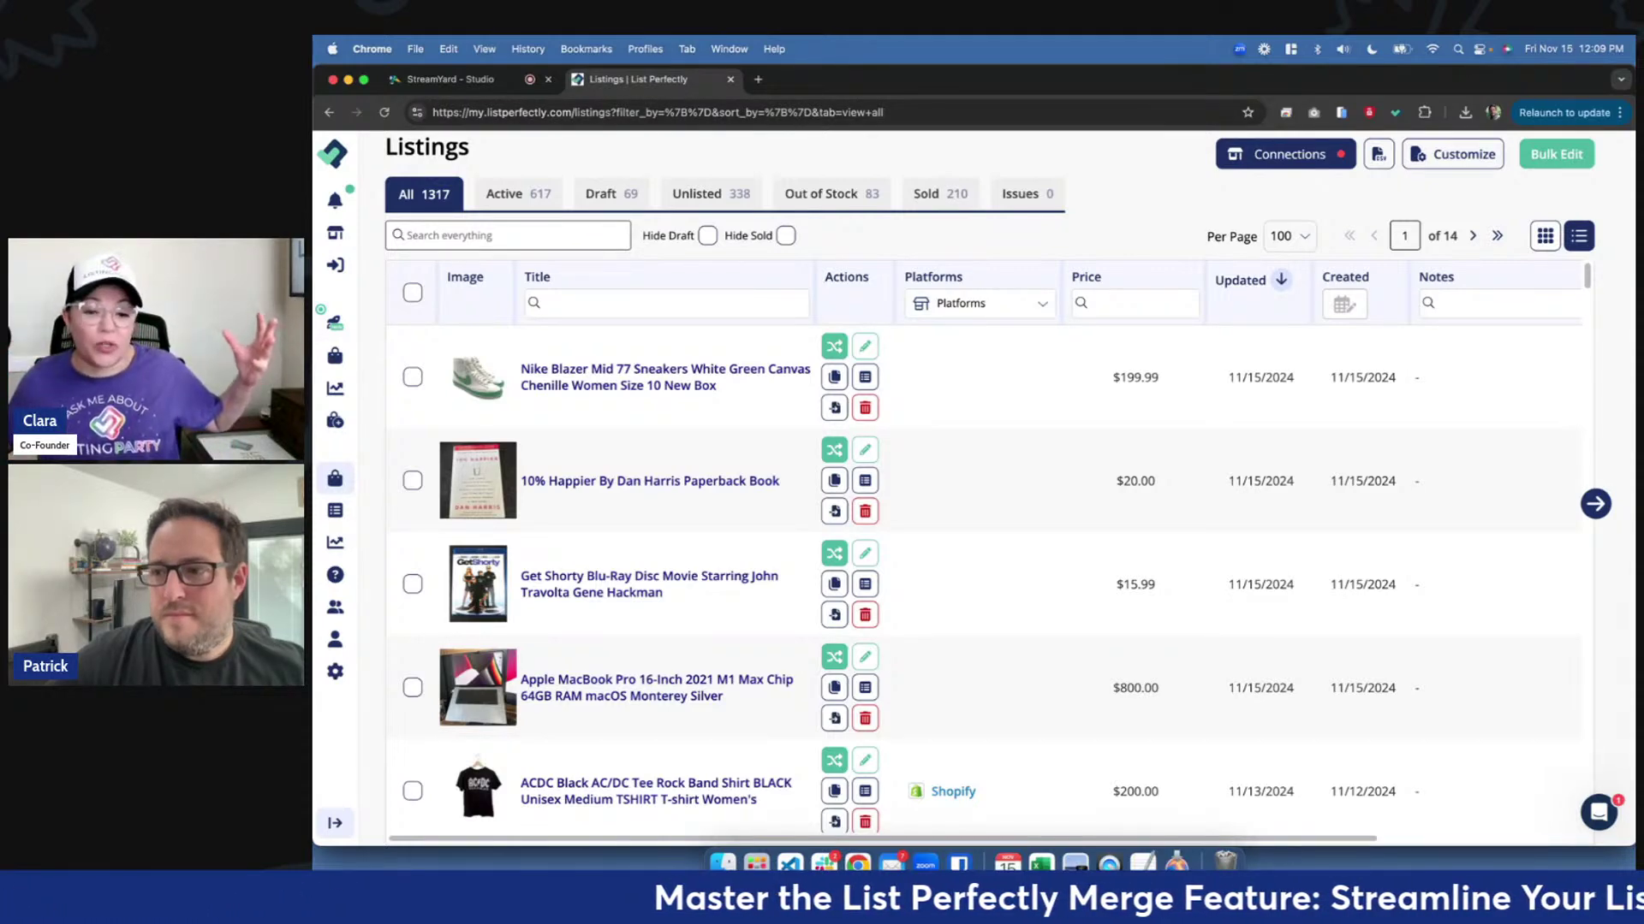
left_click(914, 84)
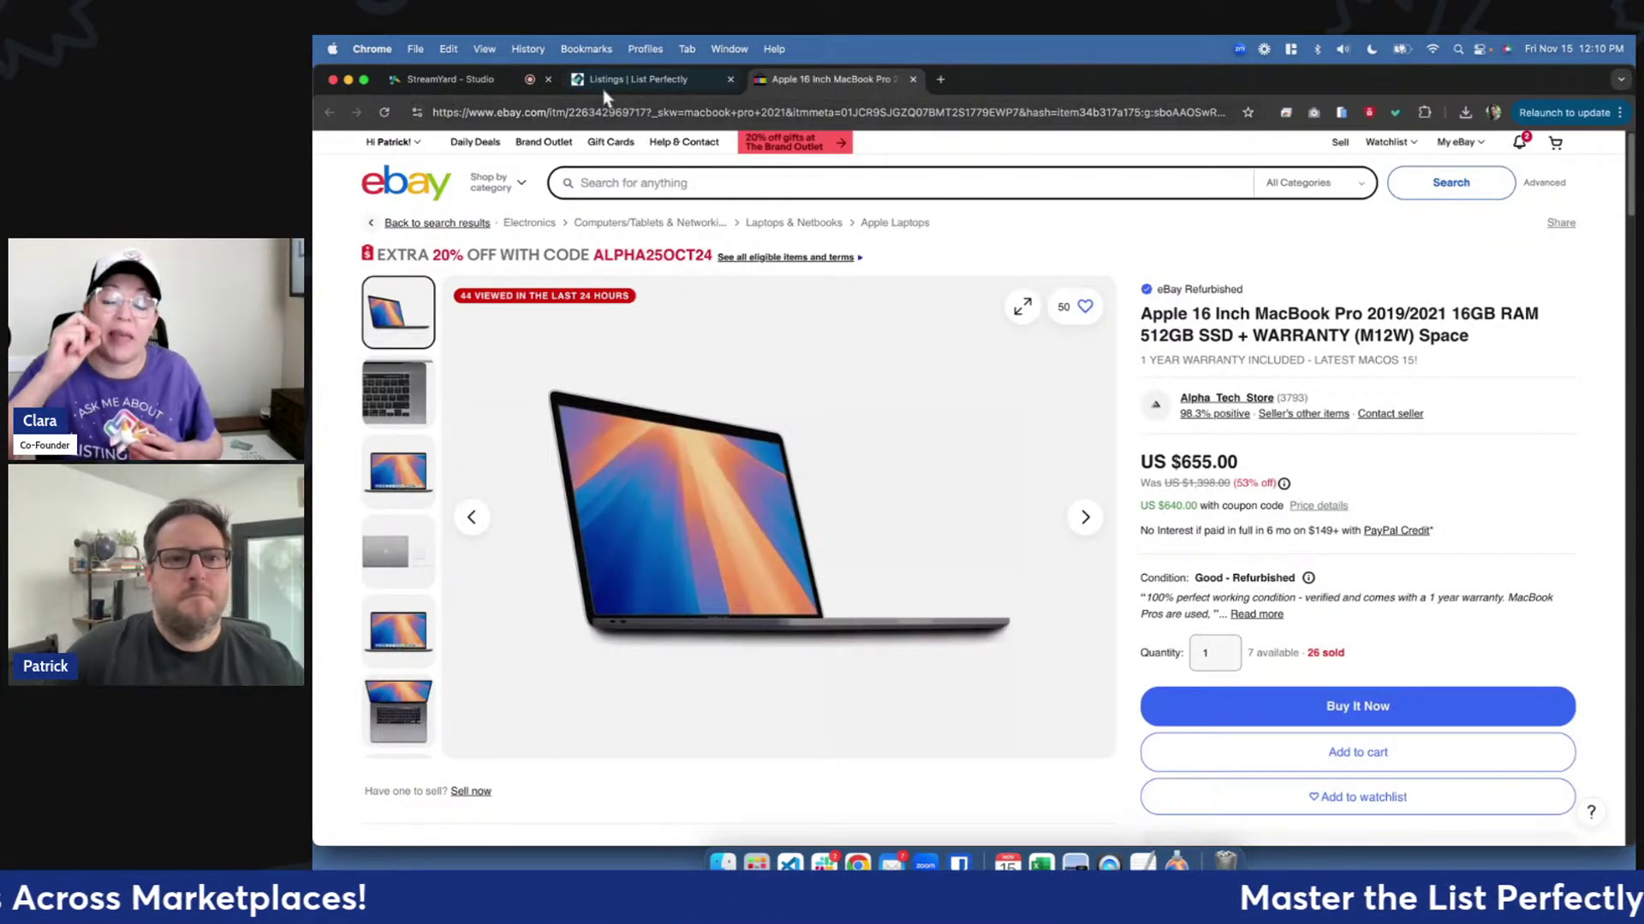
left_click(605, 86)
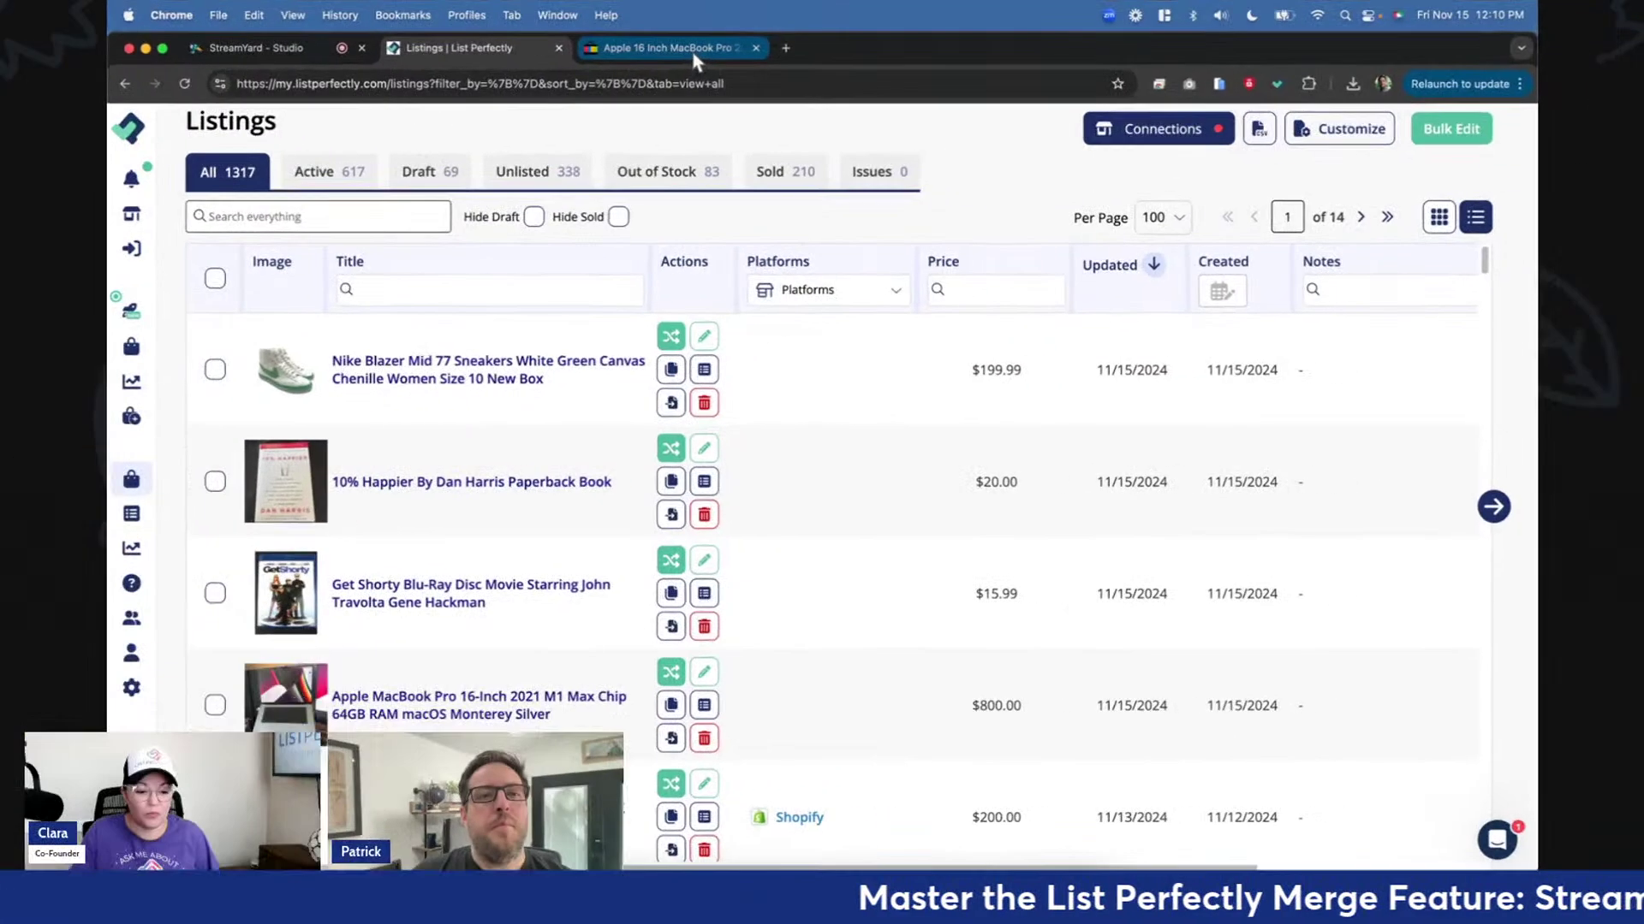
left_click(695, 51)
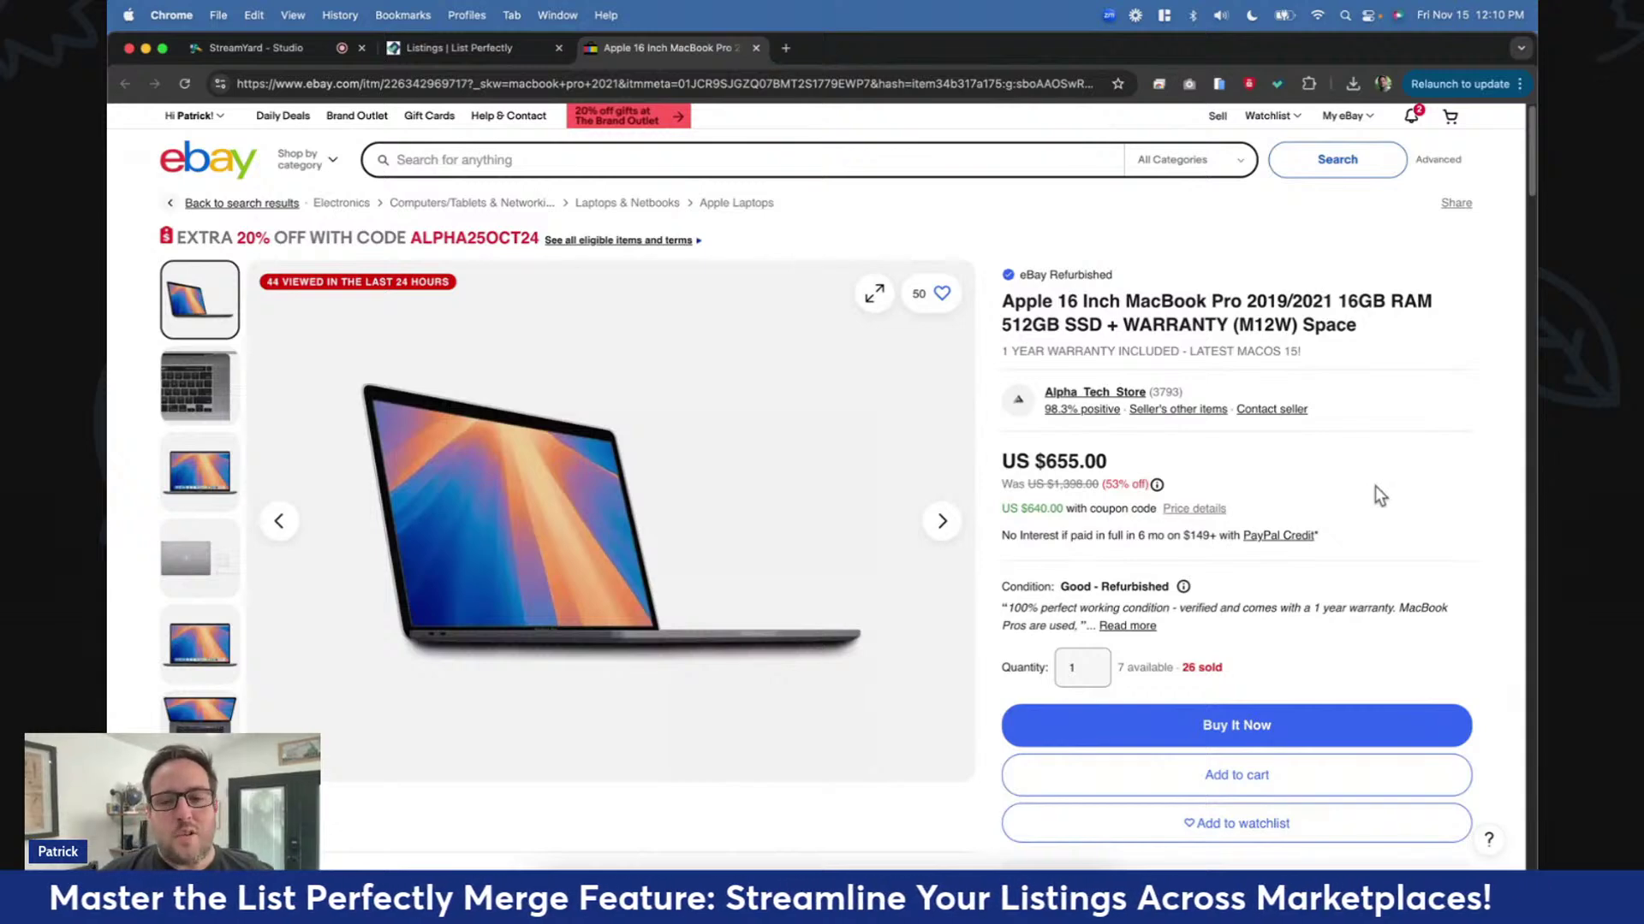
scroll(1376, 489, "down", 3)
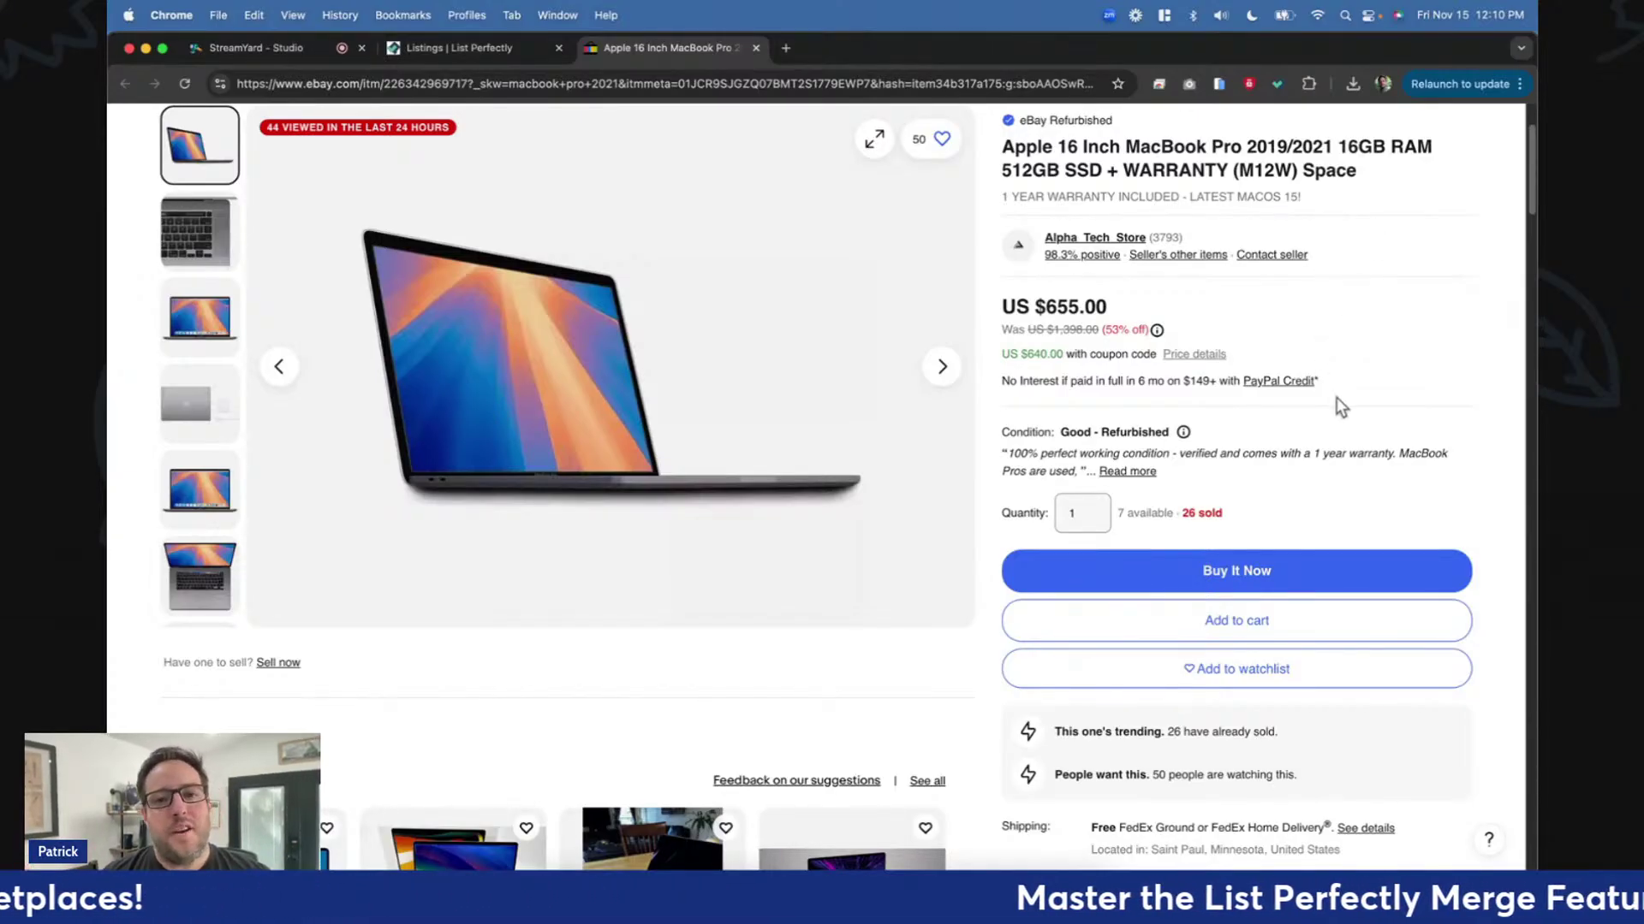
scroll(1370, 410, "up", 3)
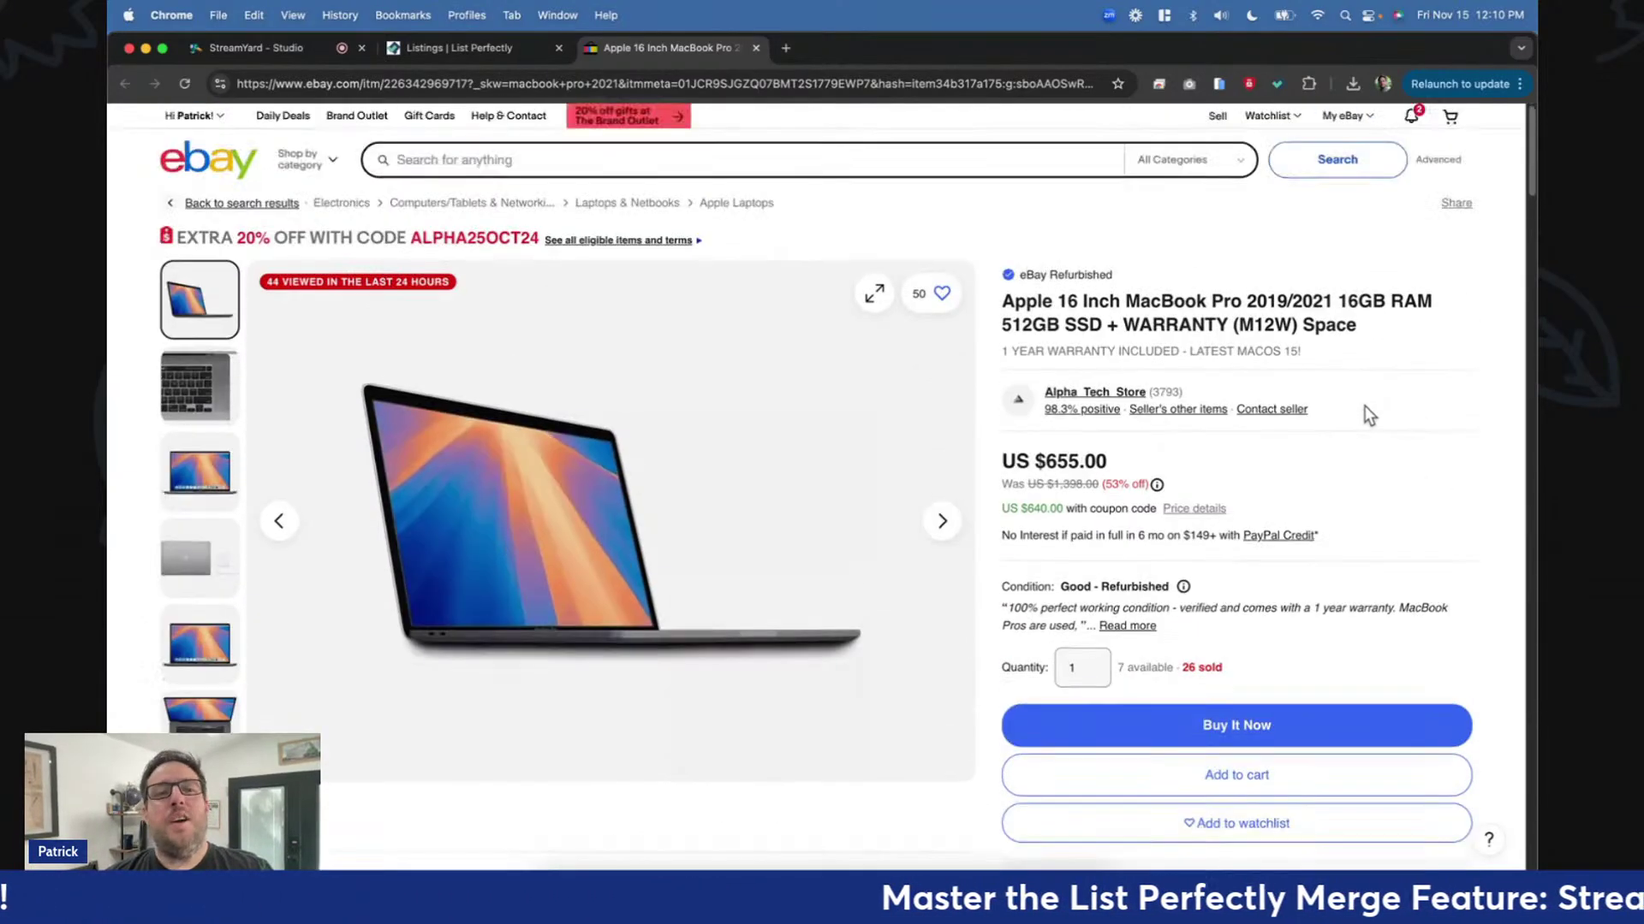
left_click(454, 47)
scroll(387, 689, "down", 2)
scroll(356, 578, "up", 2)
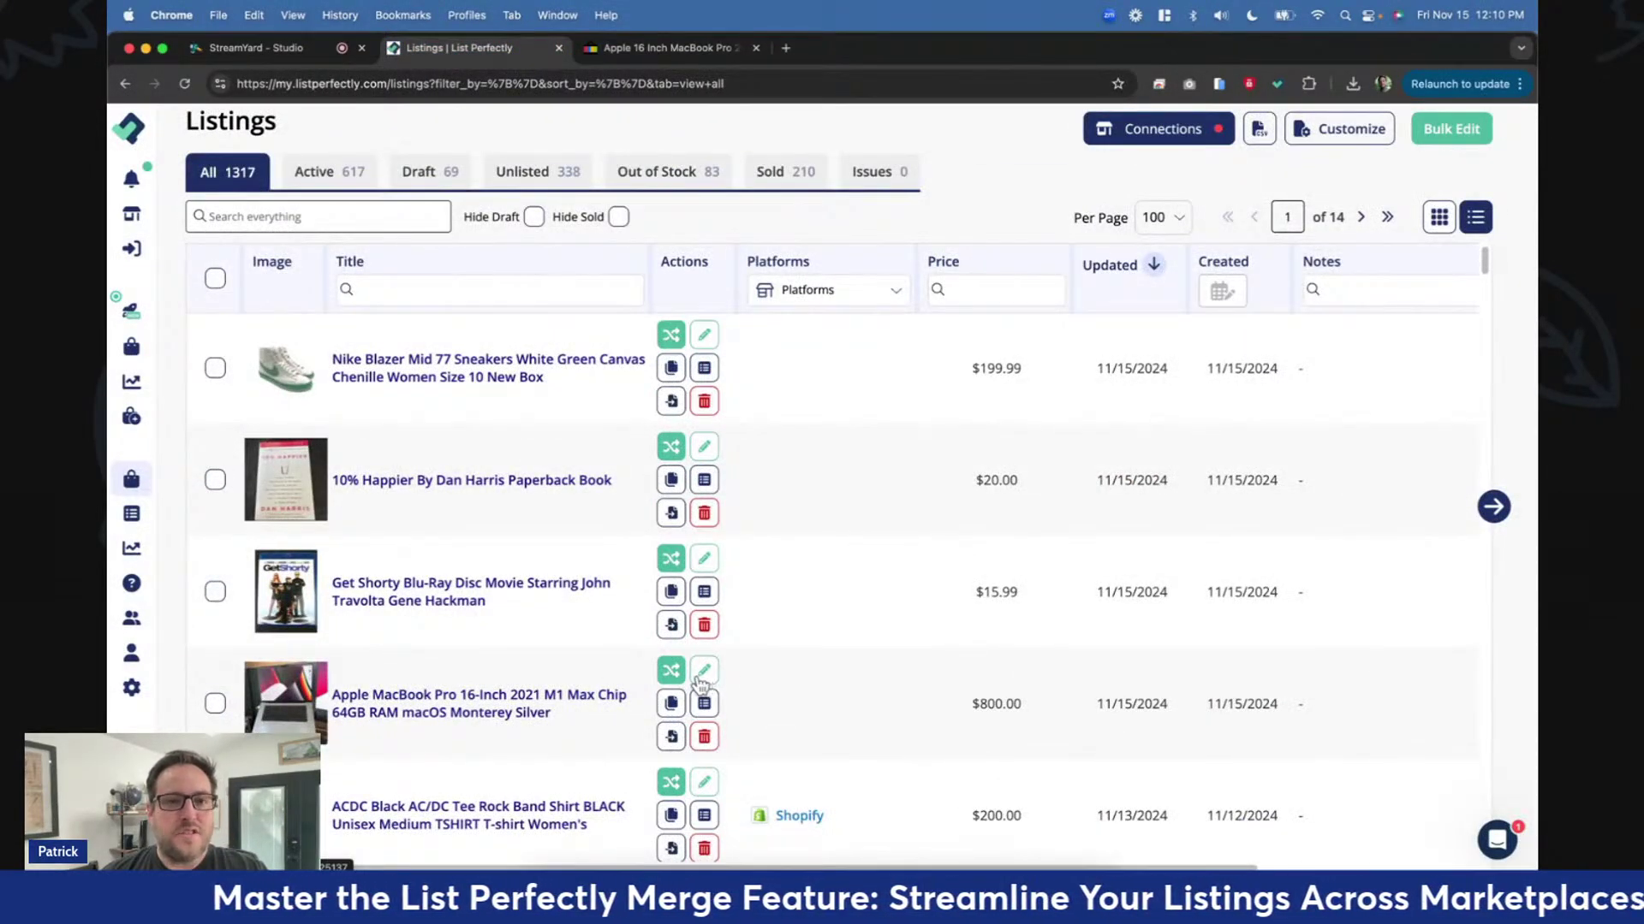
Examine the item specifics of the Apple 16 Inch MacBook Pro listing on eBay.
left_click(633, 50)
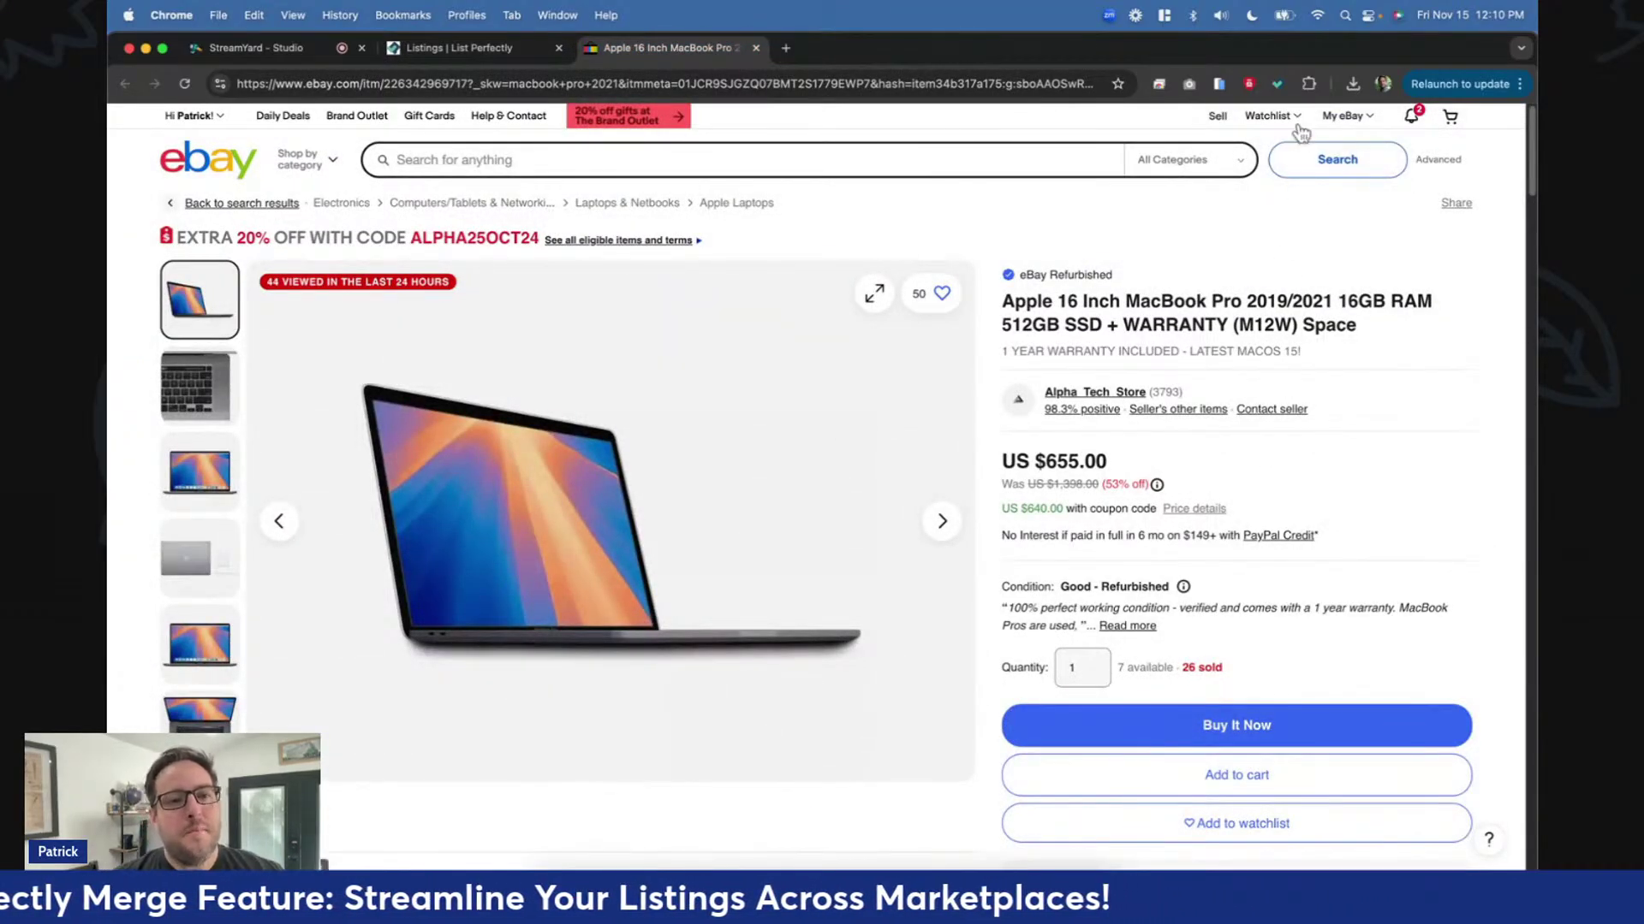
scroll(1181, 410, "down", 3)
scroll(1199, 490, "down", 6)
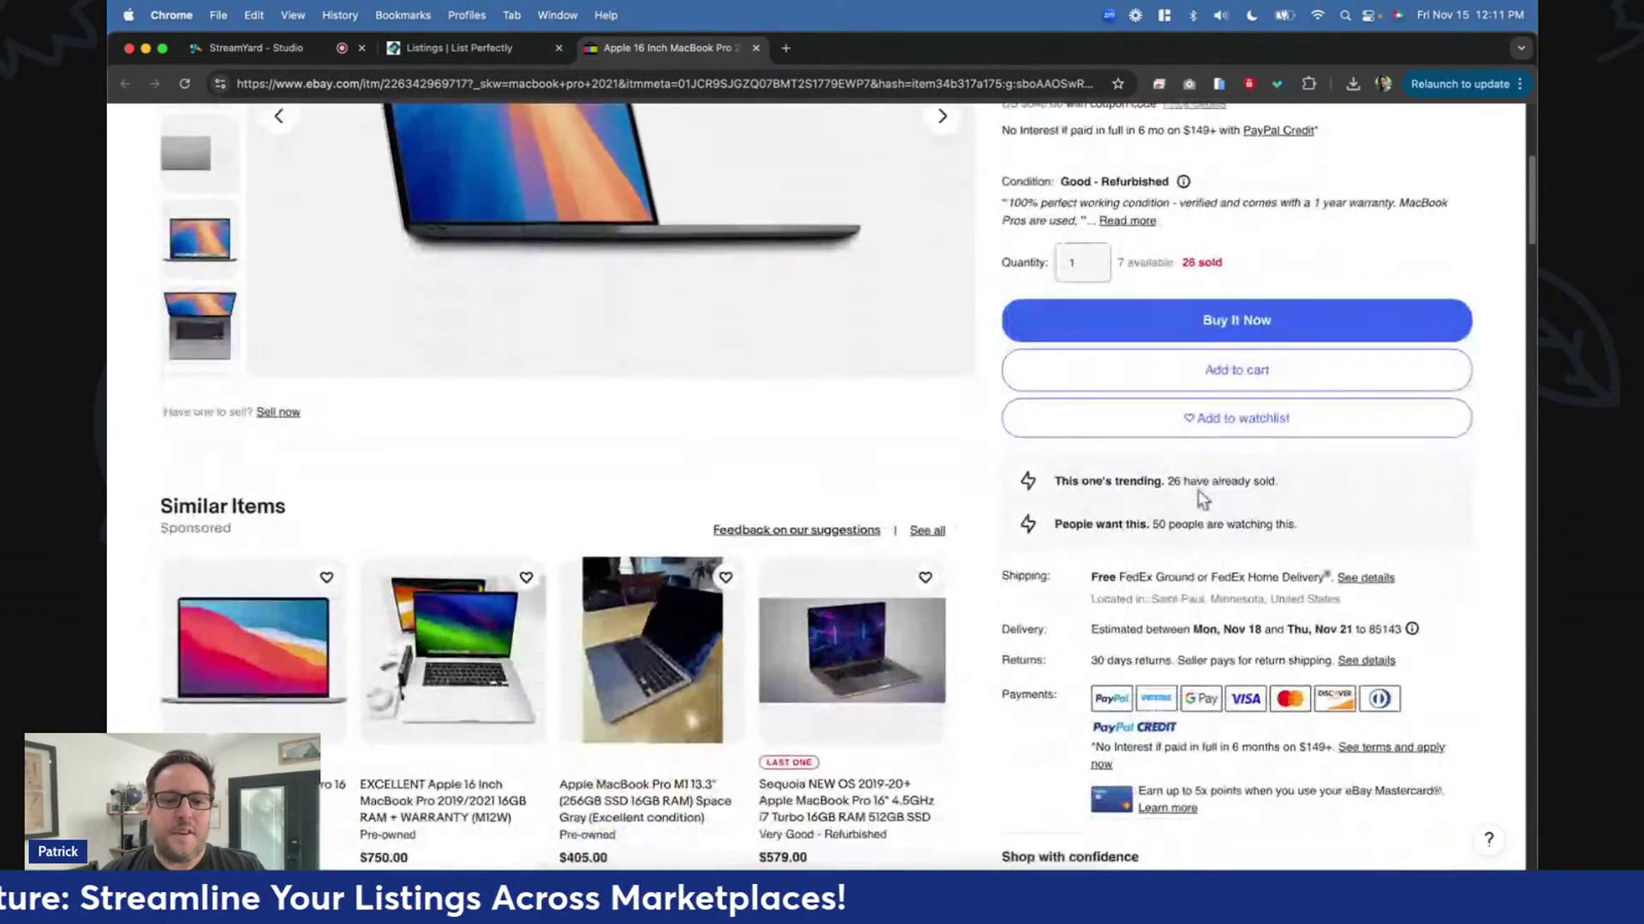
scroll(1200, 490, "down", 10)
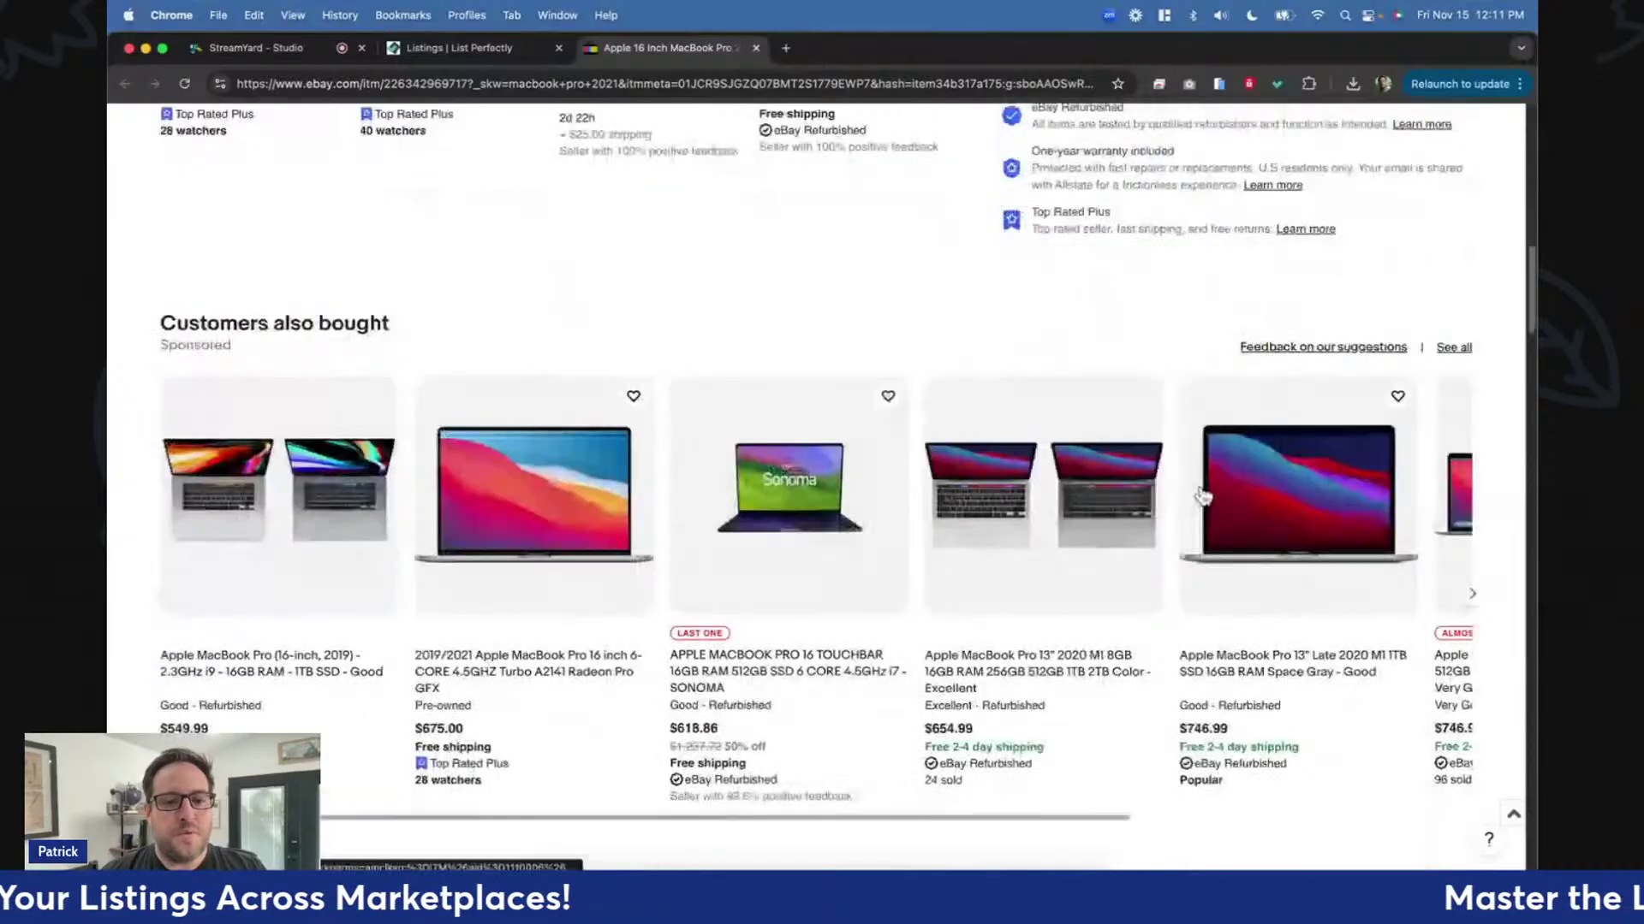
scroll(1199, 500, "down", 4)
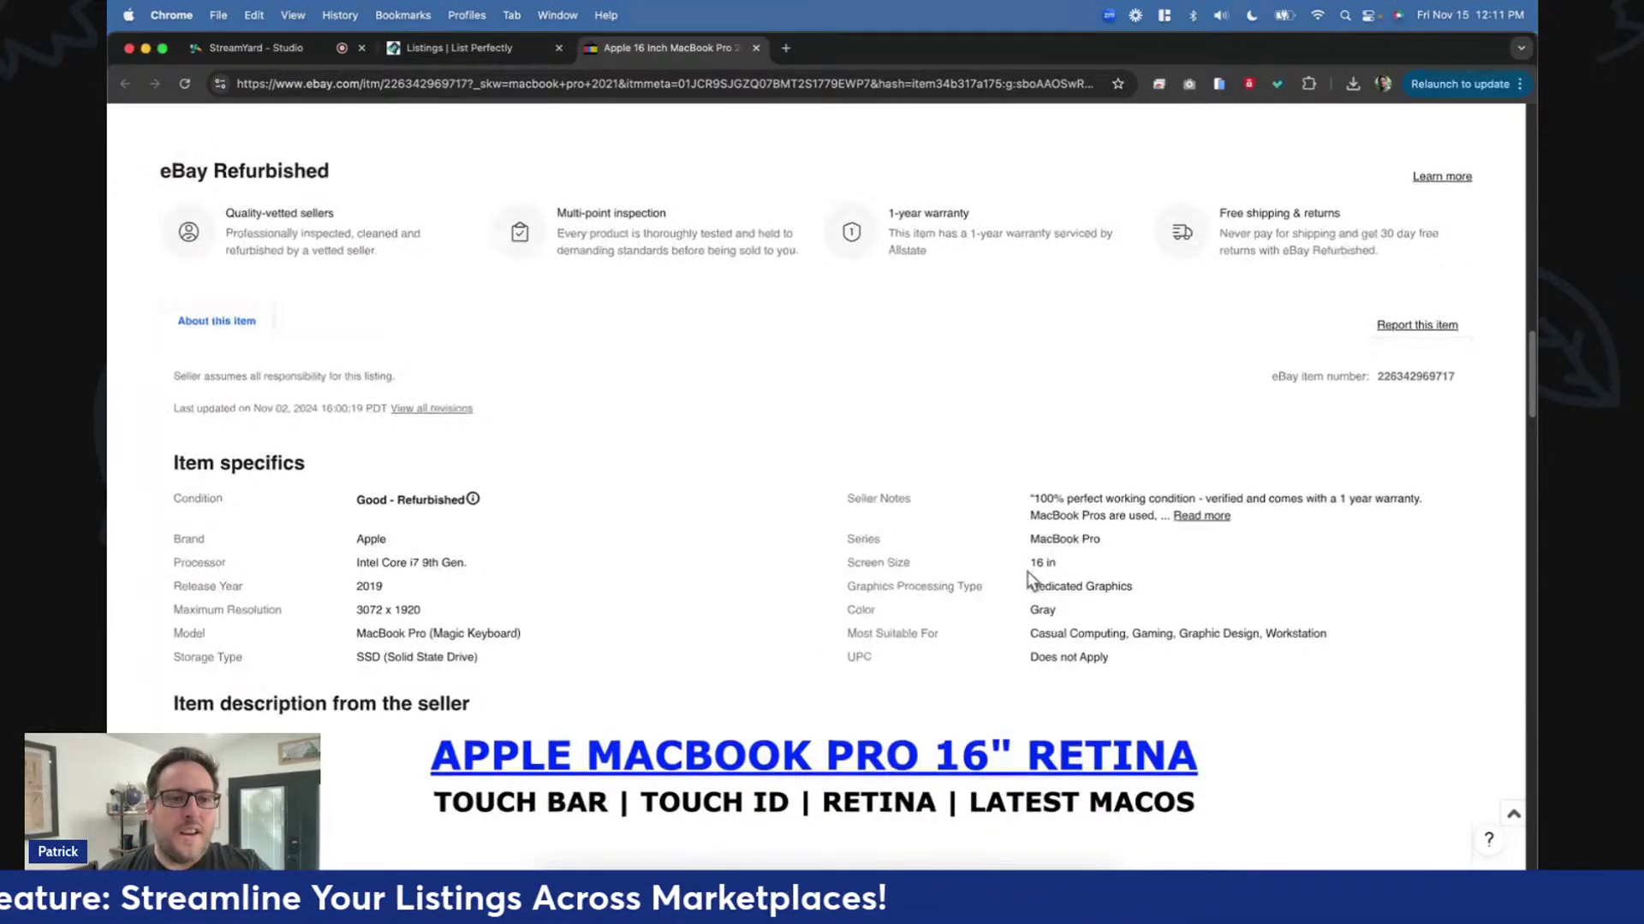
Start a new eBay listing of one's own based on this MacBook Pro item.
scroll(1028, 571, "up", 5)
scroll(1028, 572, "up", 10)
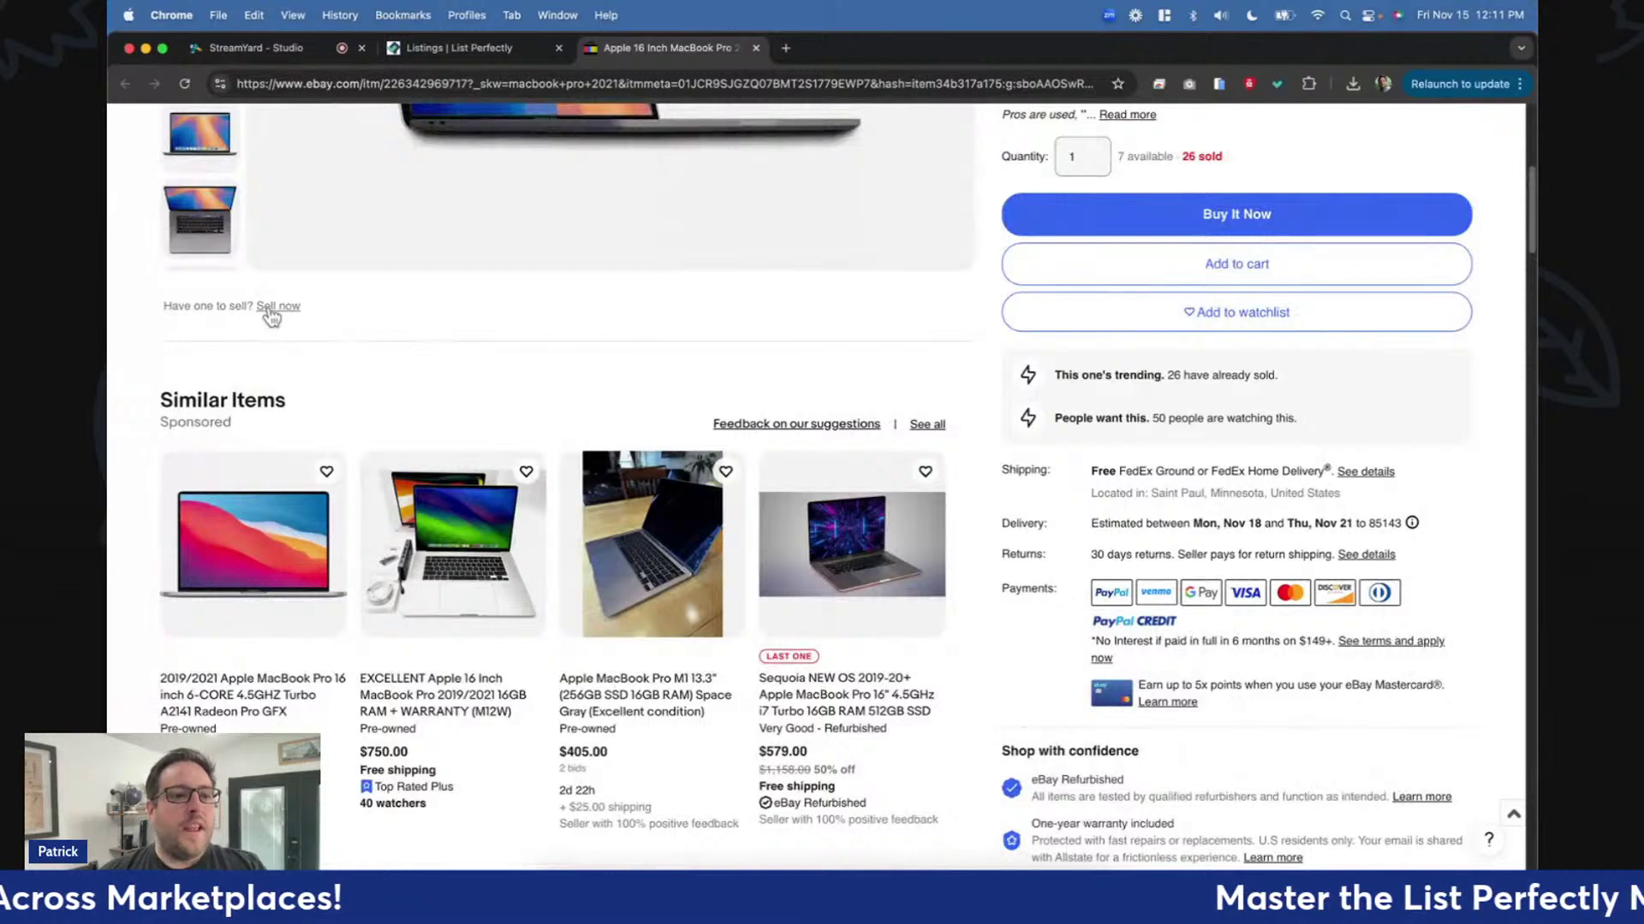
left_click(278, 307)
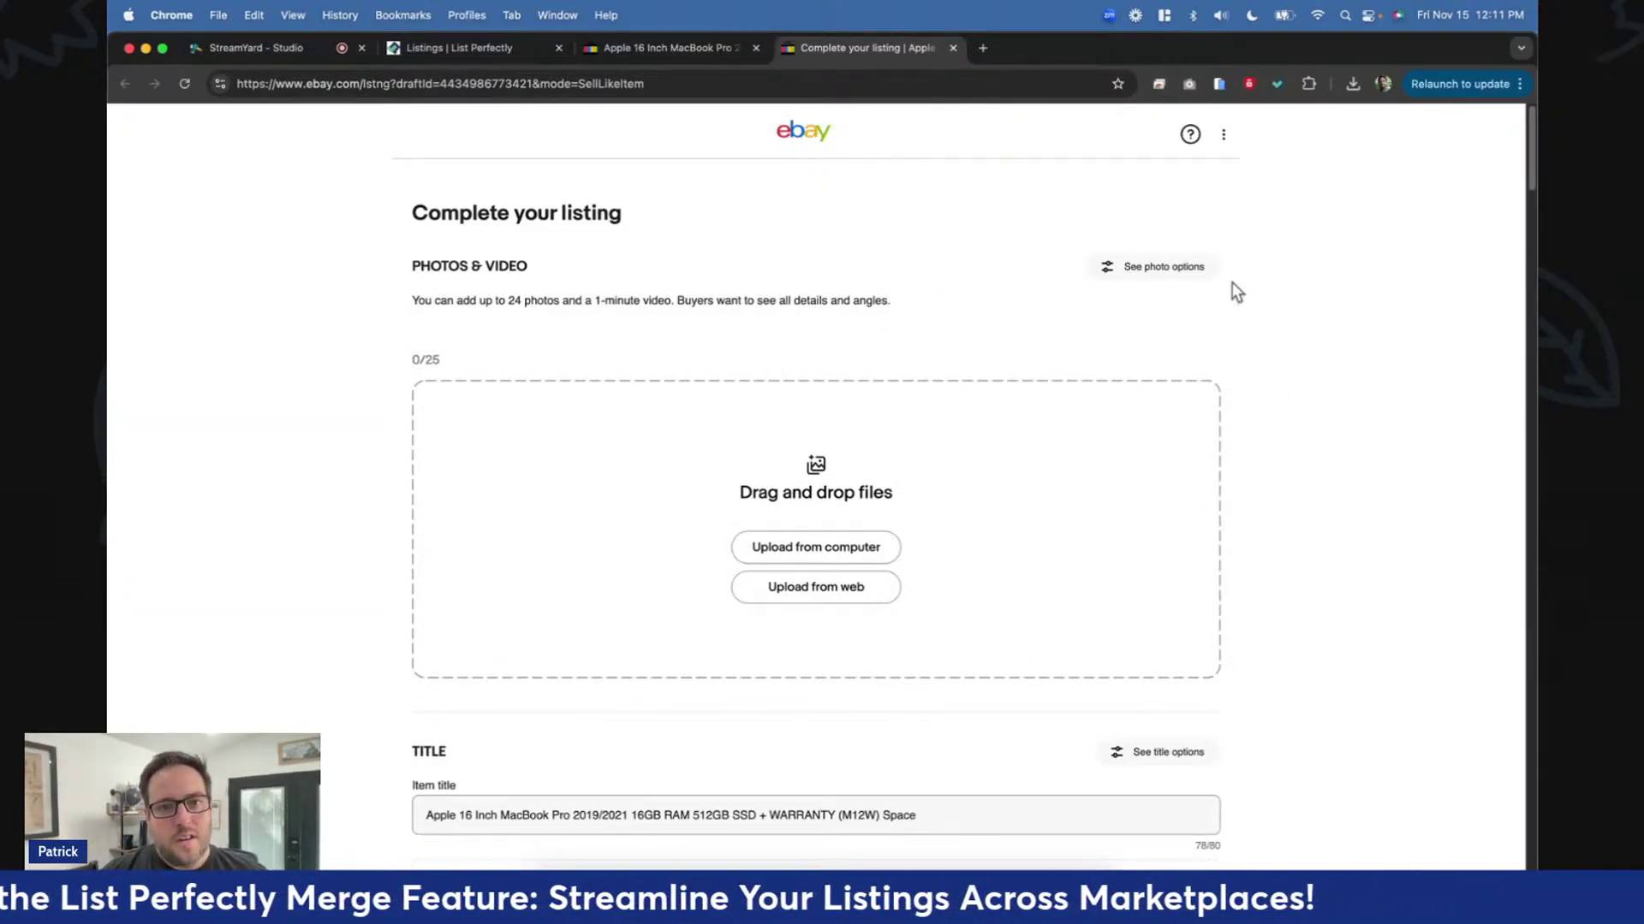
Review the prefilled title, category and item specifics in the new eBay listing draft.
scroll(1279, 554, "down", 10)
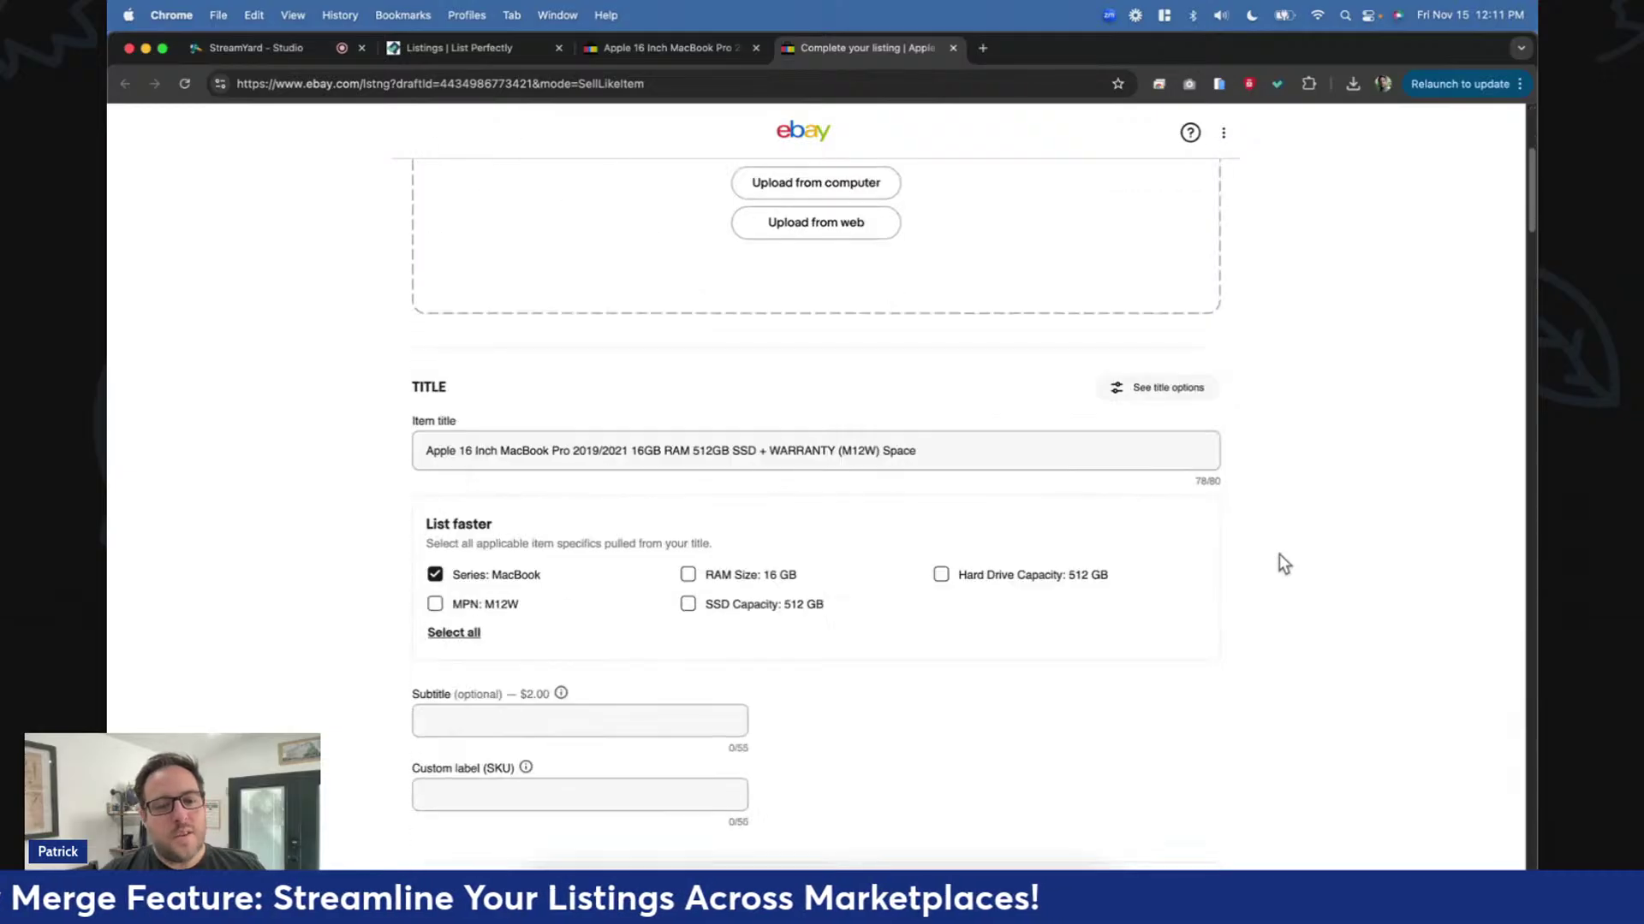
scroll(1282, 559, "down", 3)
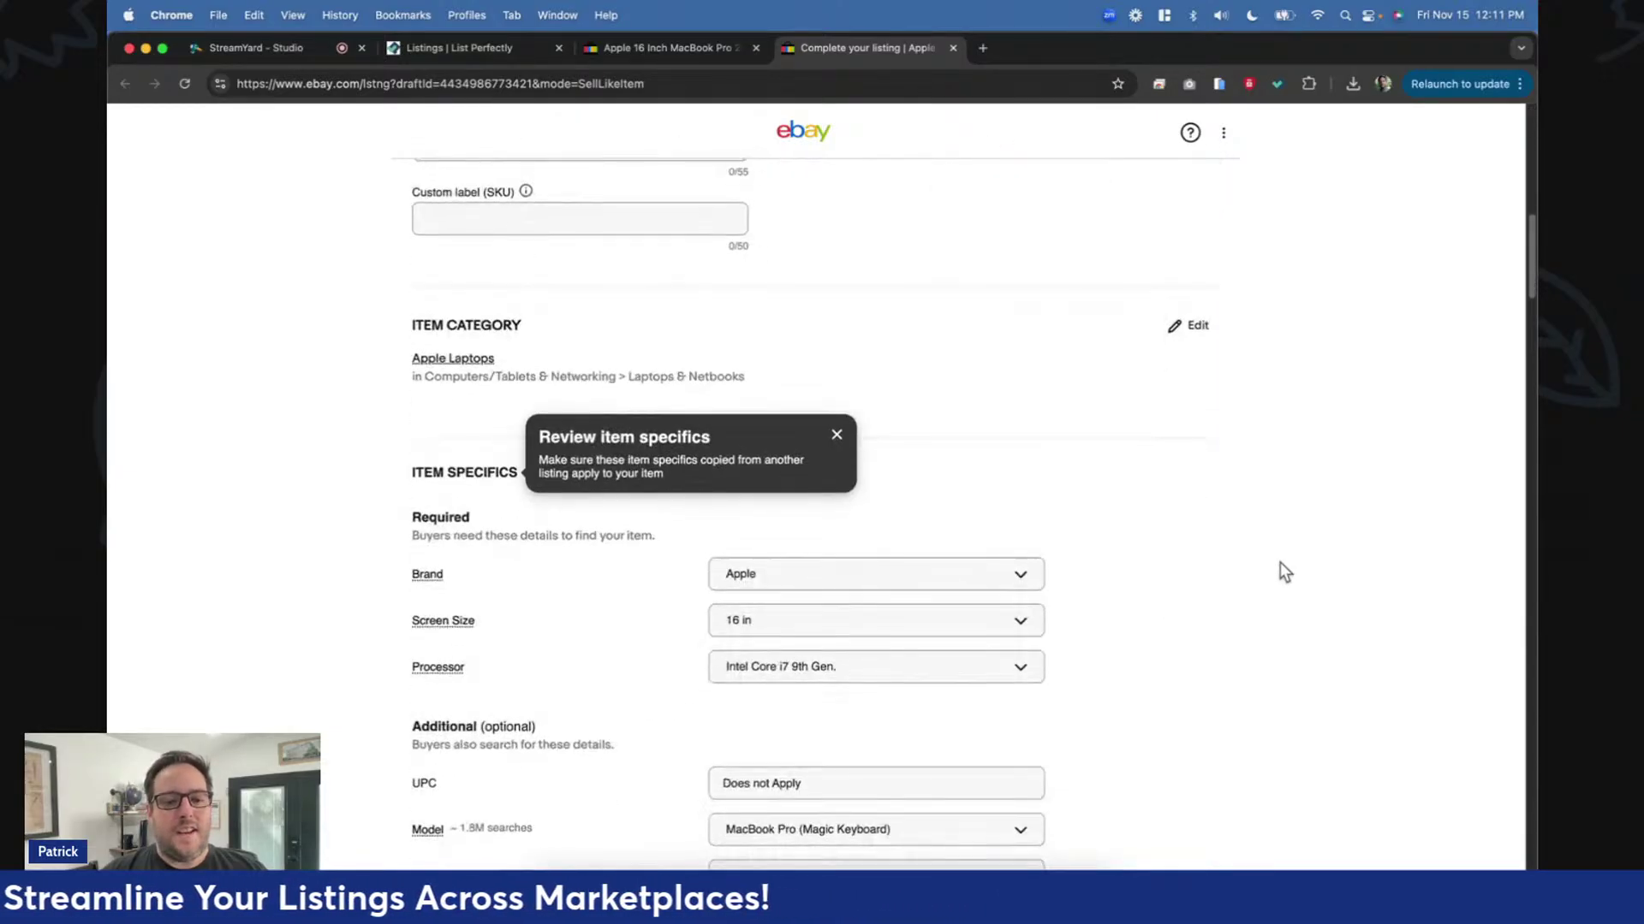
scroll(1154, 720, "down", 5)
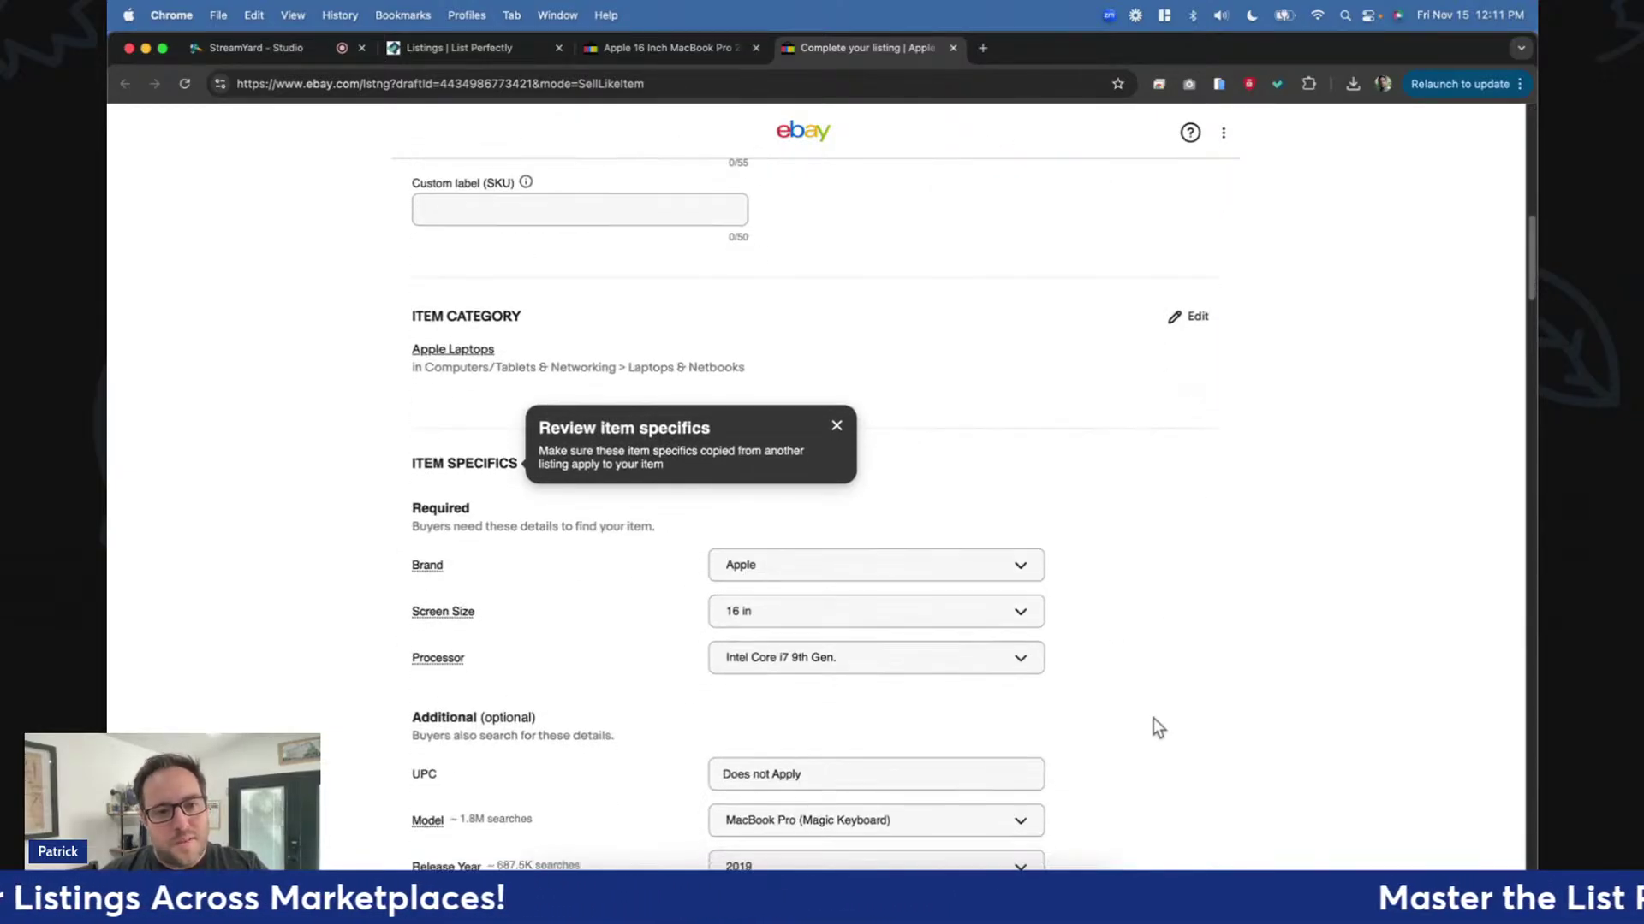
scroll(517, 756, "down", 8)
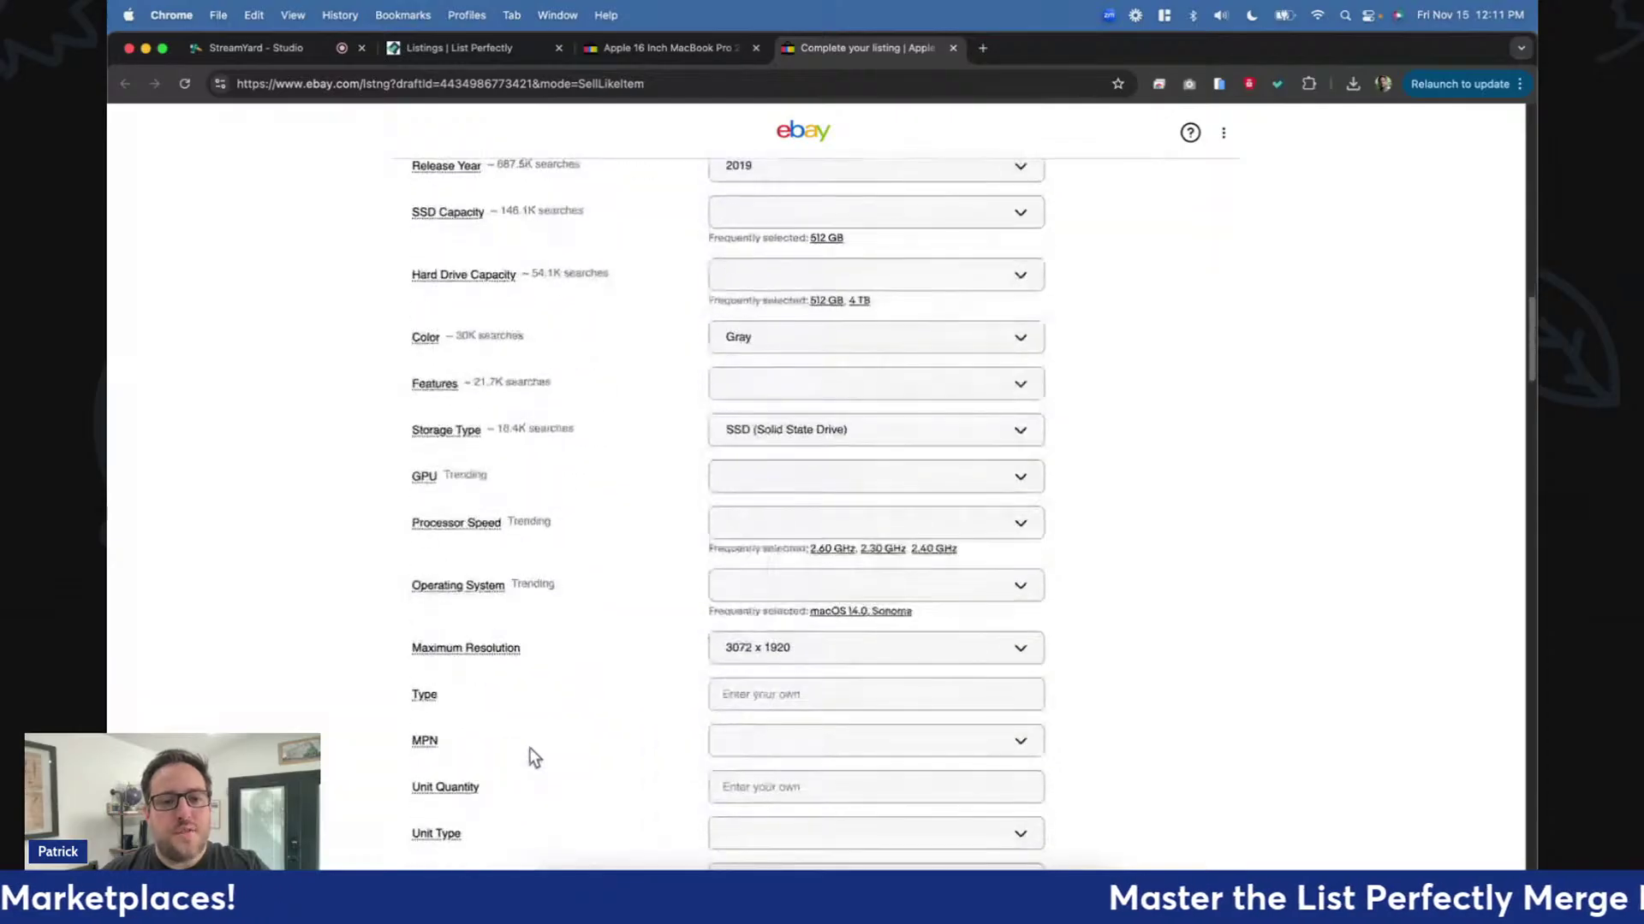
scroll(1148, 587, "up", 15)
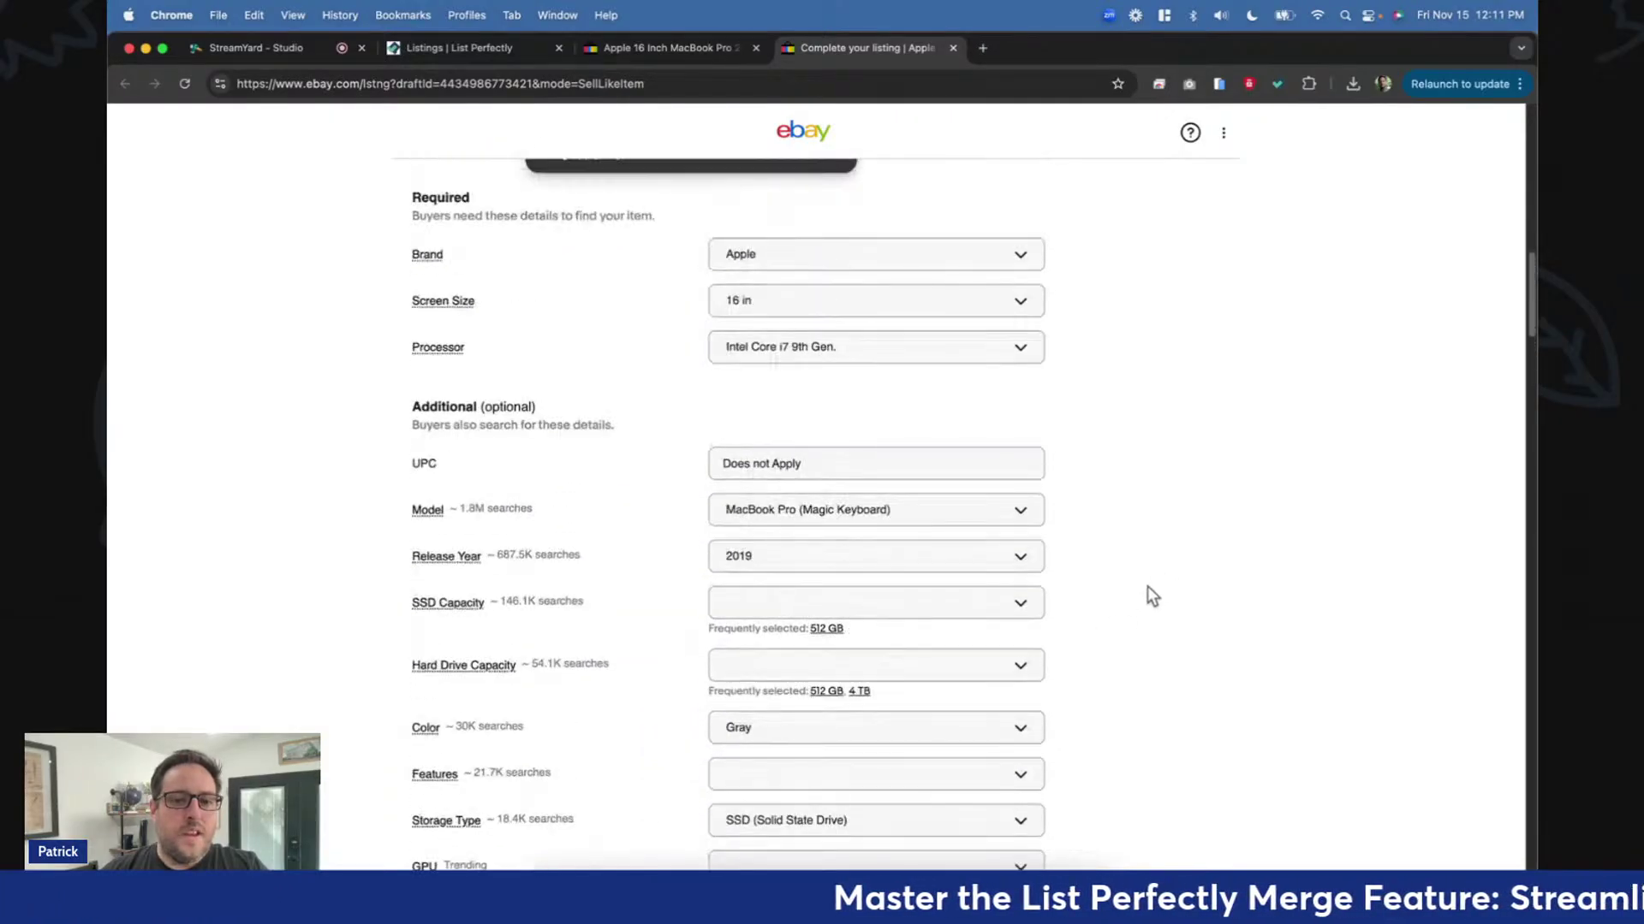
scroll(1147, 587, "up", 3)
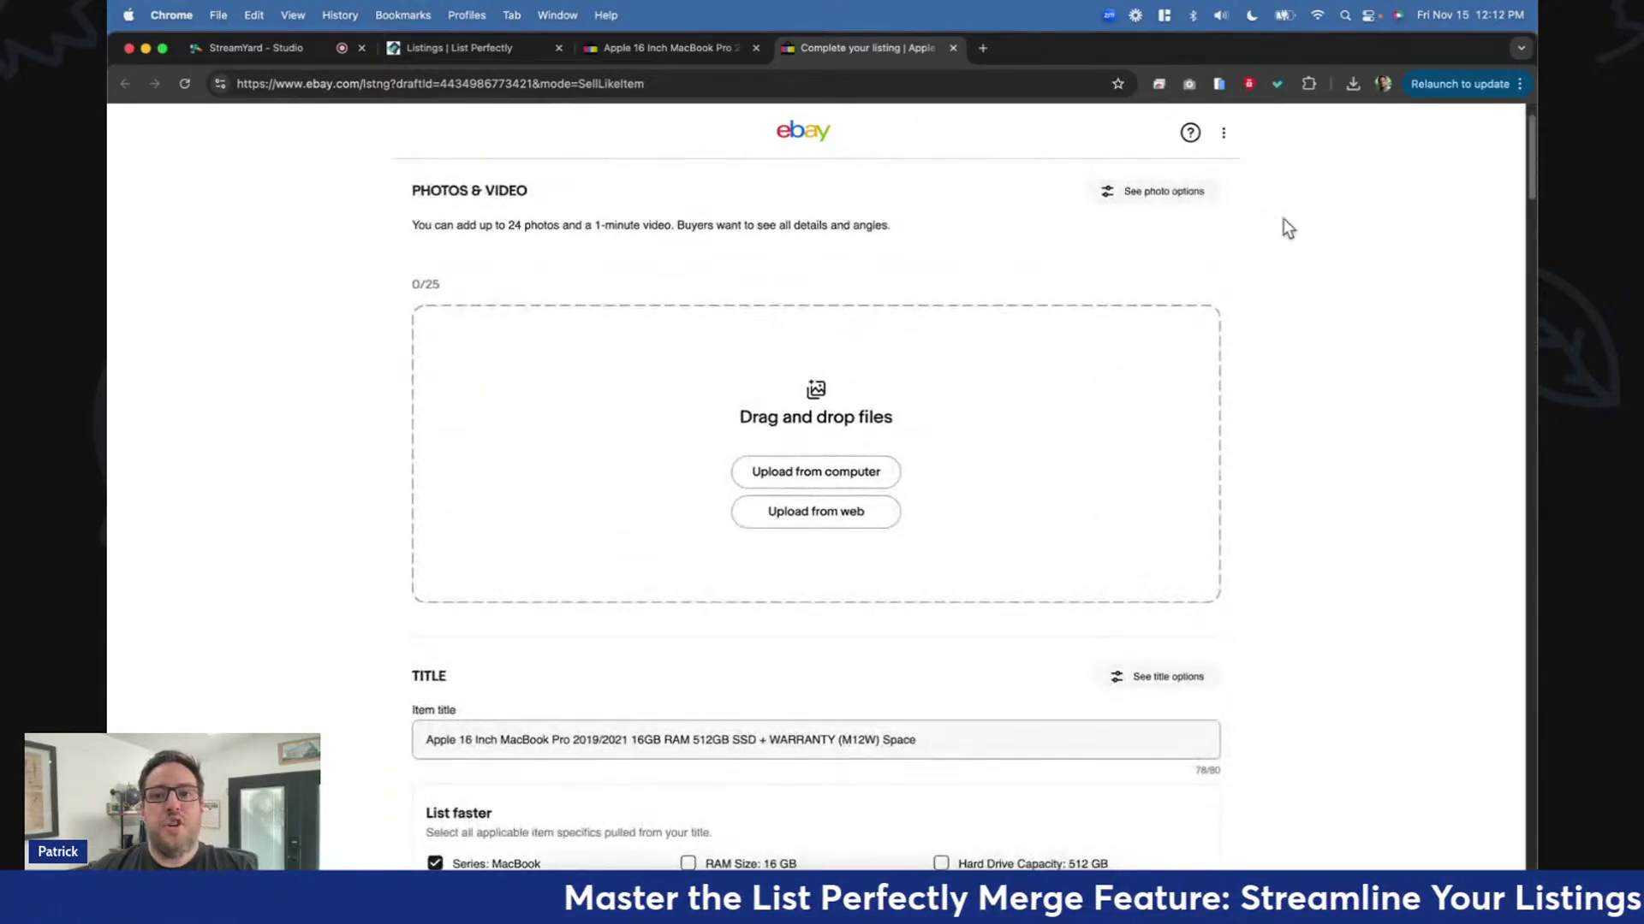
Search List Perfectly for "macbook" and merge the Apple MacBook Pro 16-Inch 2021 M1 Max listing into the eBay draft.
left_click(1278, 84)
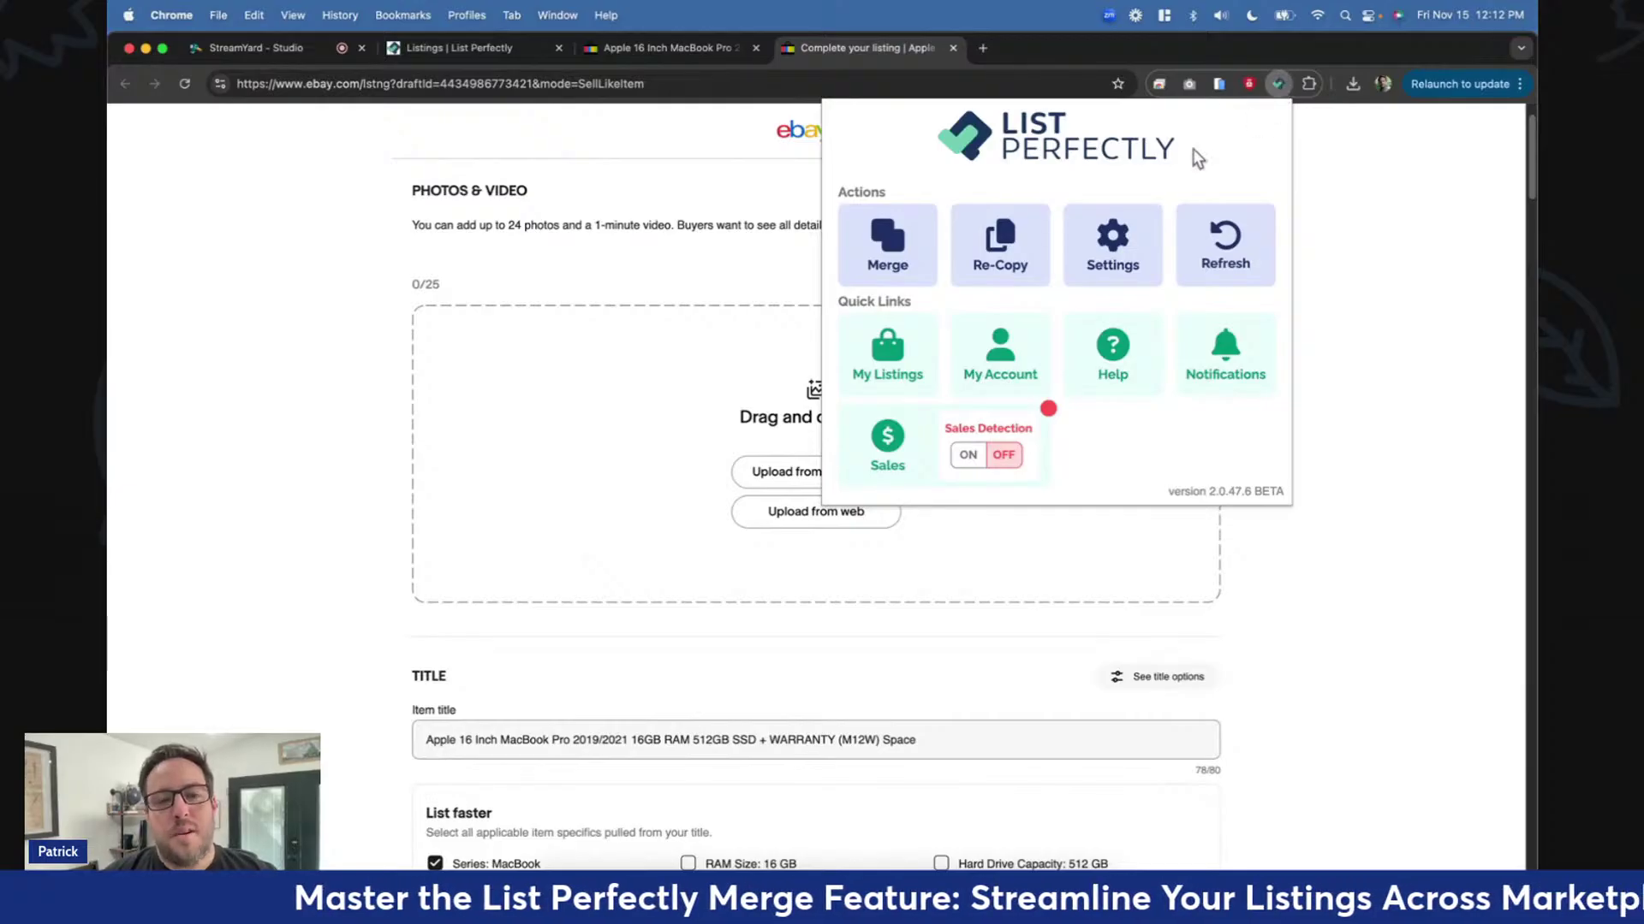
left_click(886, 266)
left_click(732, 381)
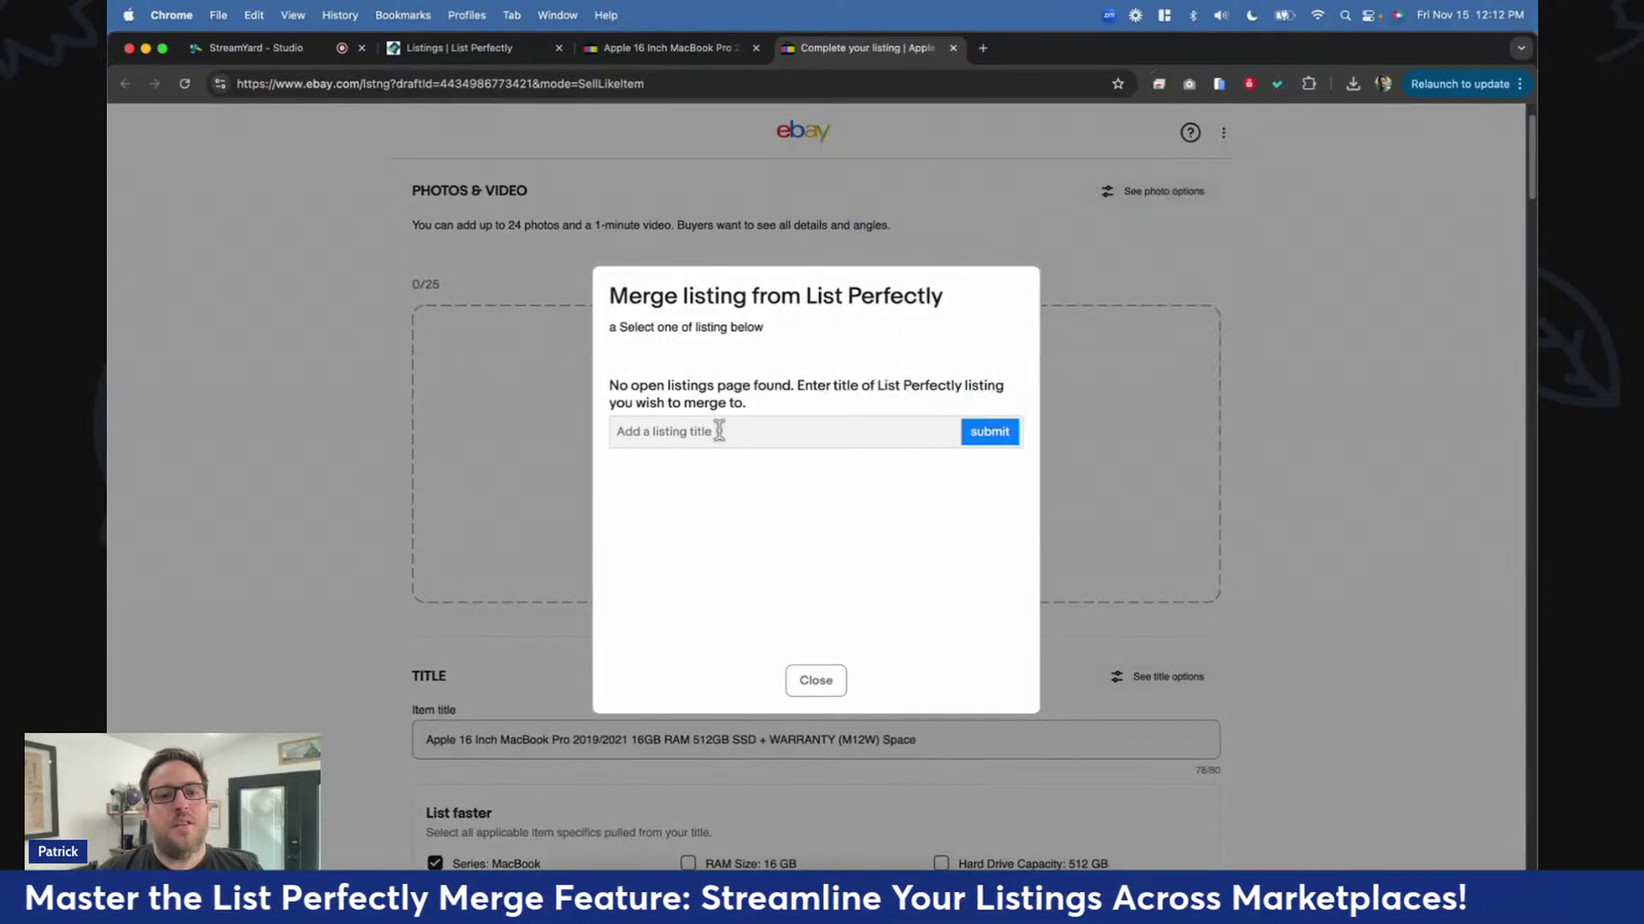
left_click(719, 430)
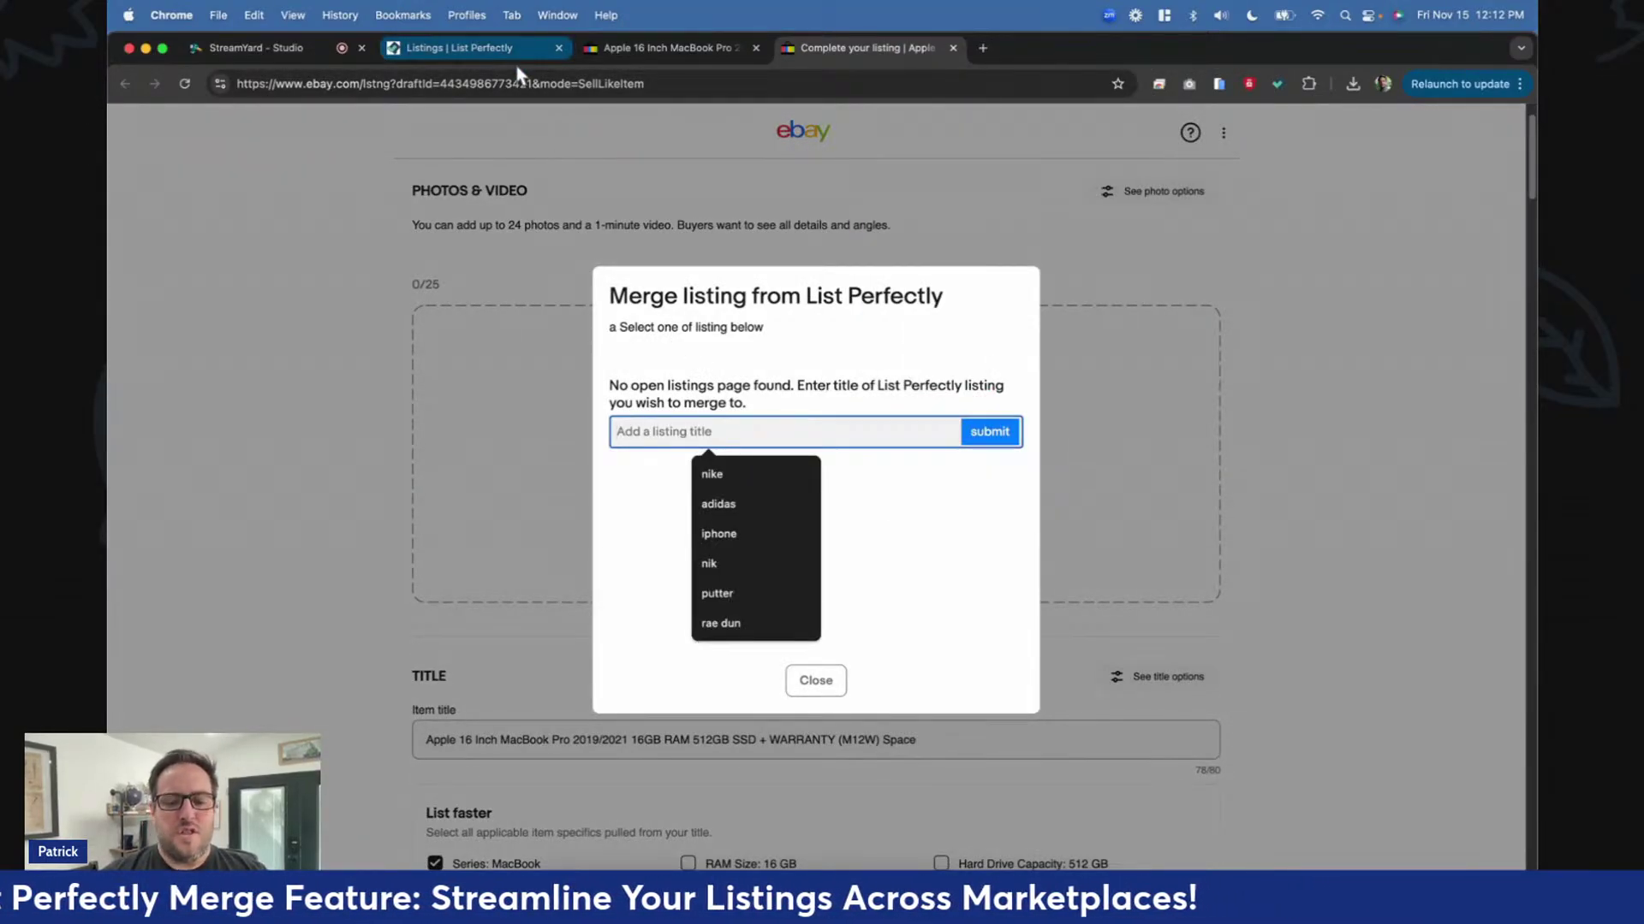
type("macbook")
key("Return")
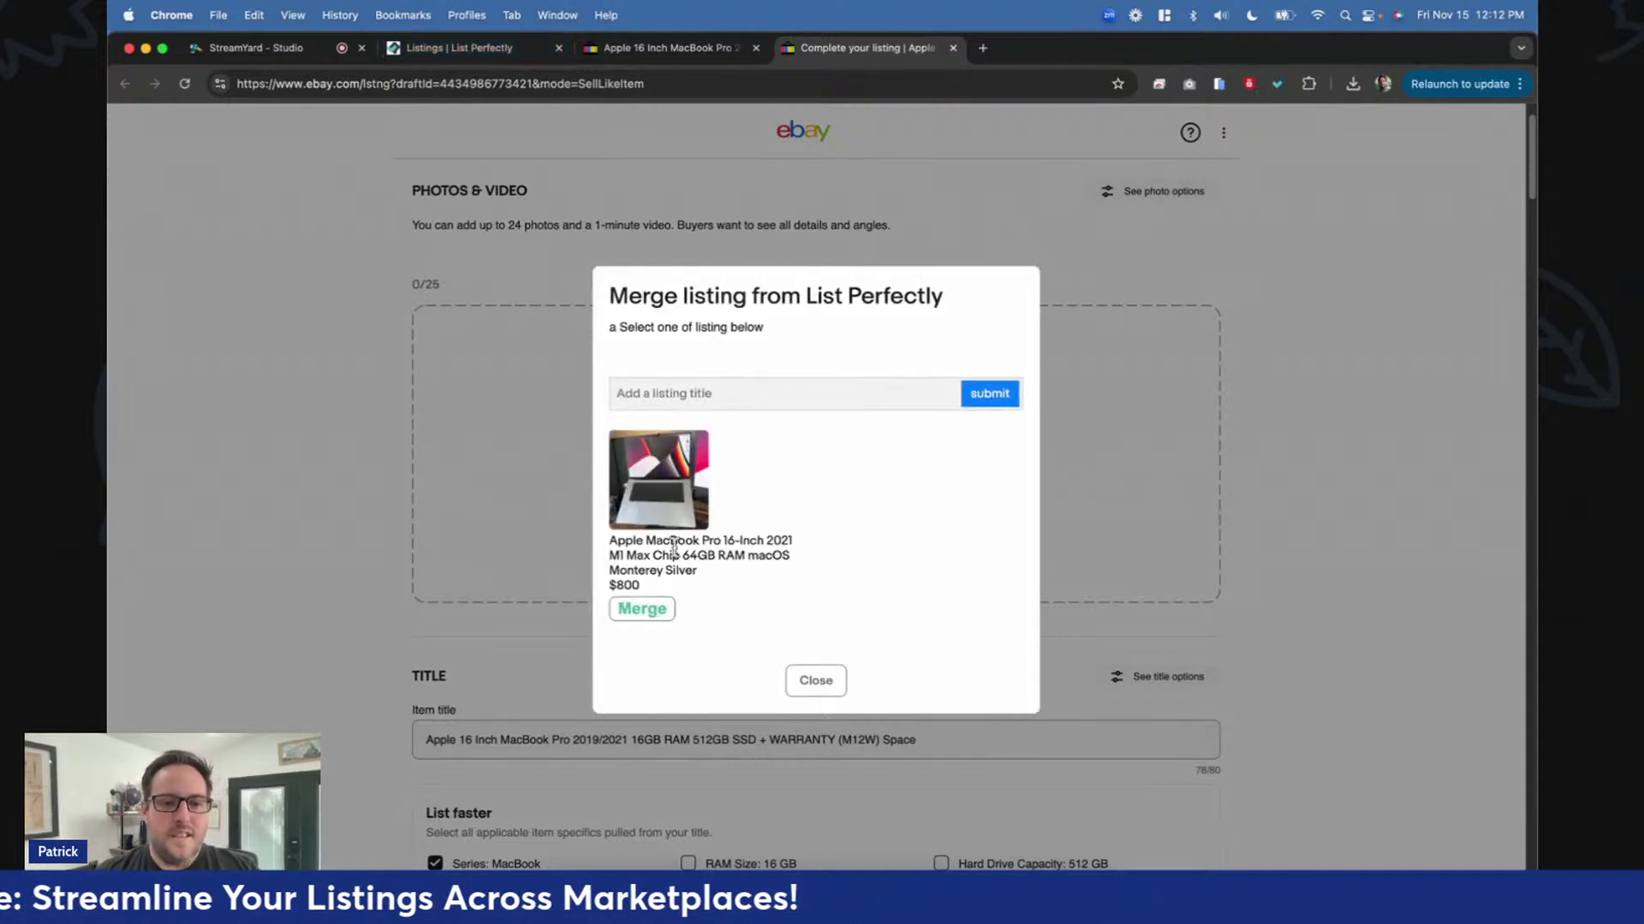
left_click(641, 612)
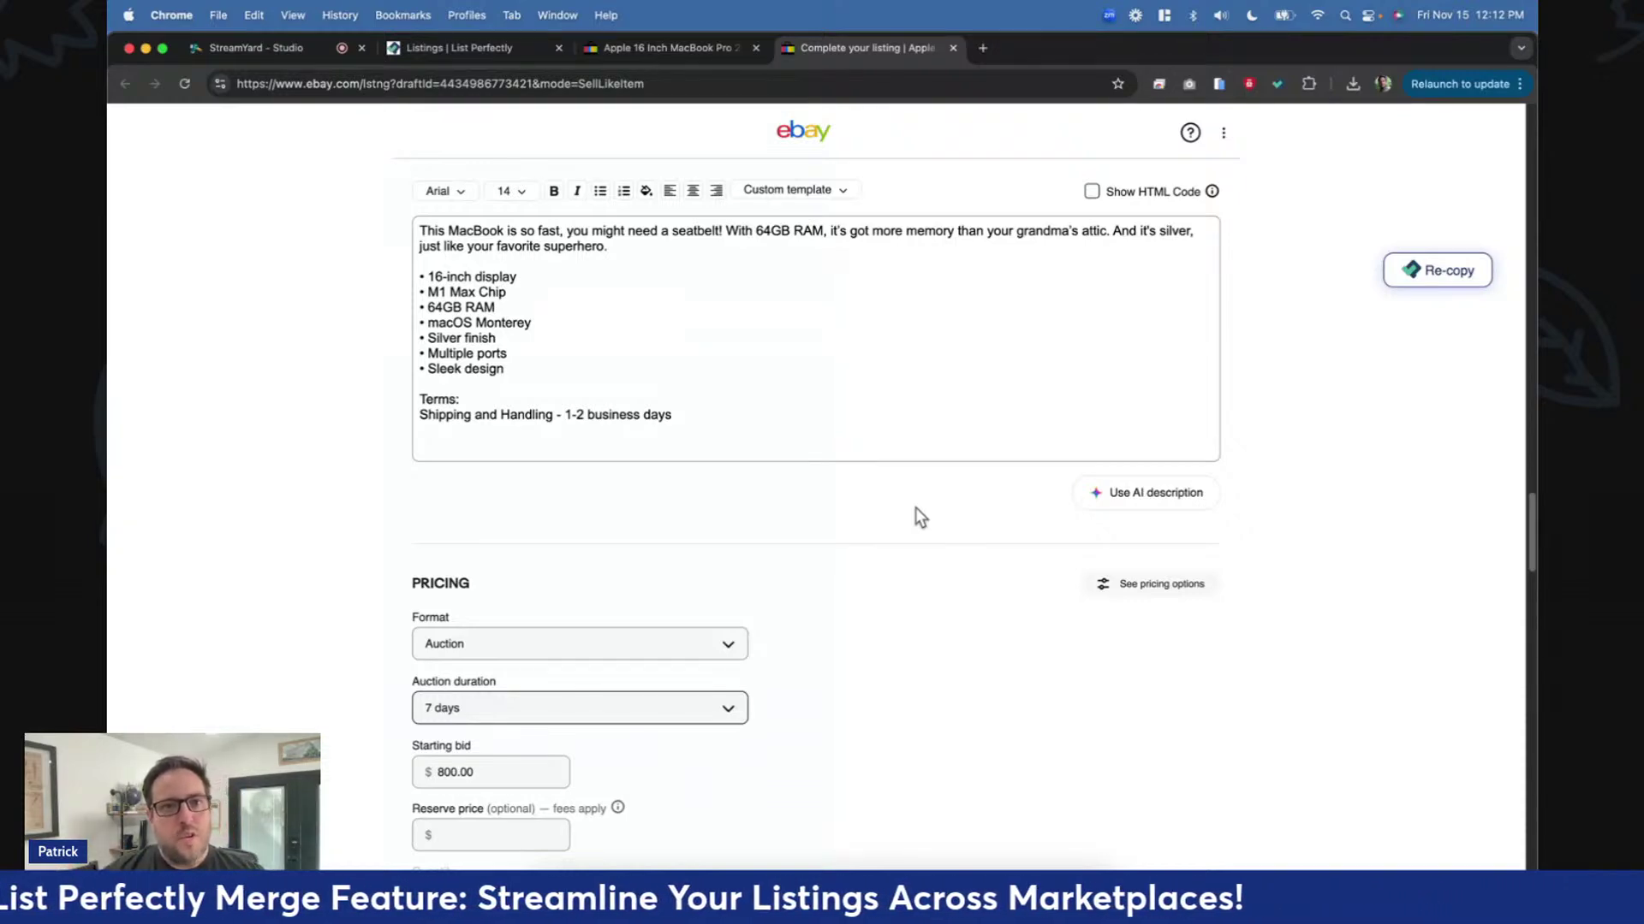
Examine the item specifics of the original eBay MacBook Pro listing that the draft was based on.
left_click(668, 47)
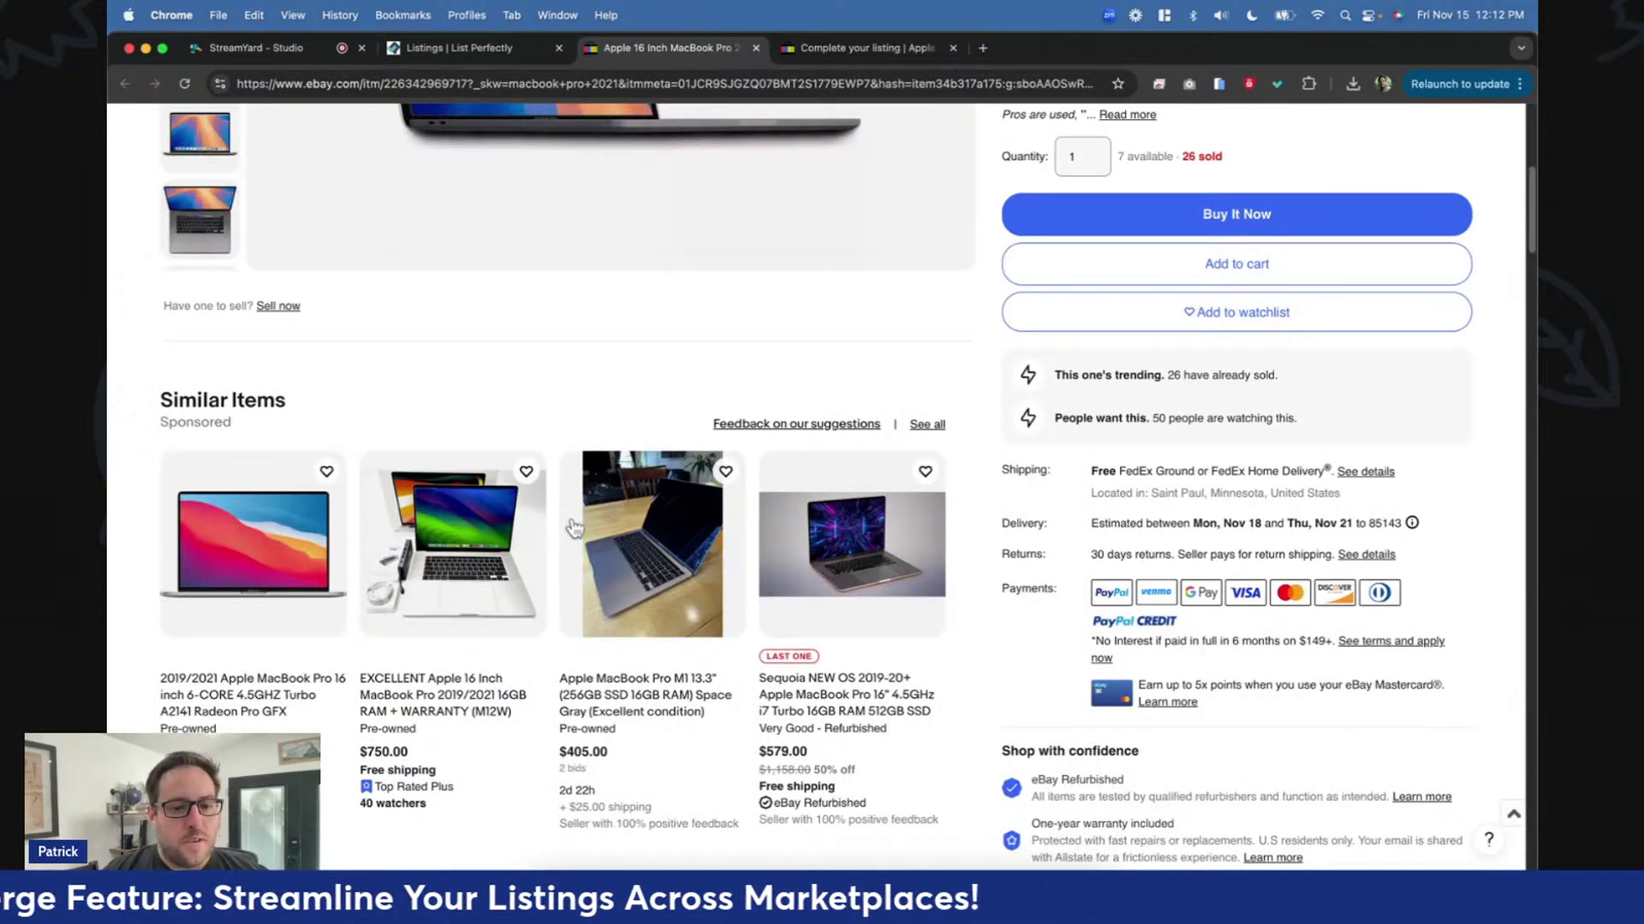
scroll(729, 540, "down", 1)
scroll(727, 539, "down", 15)
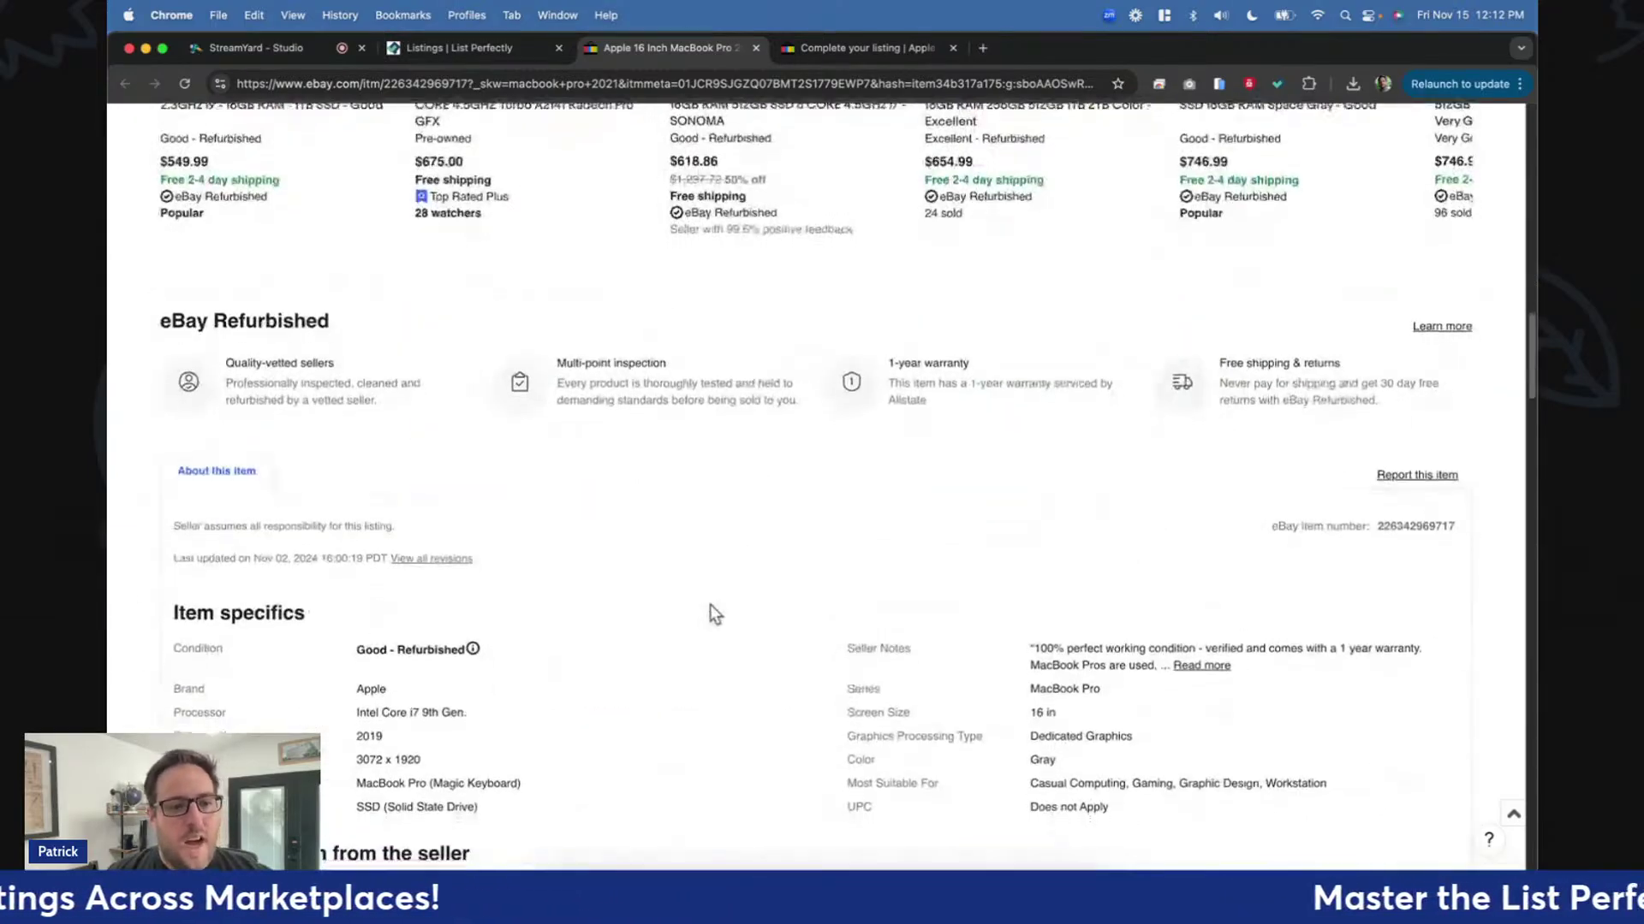
scroll(711, 605, "down", 3)
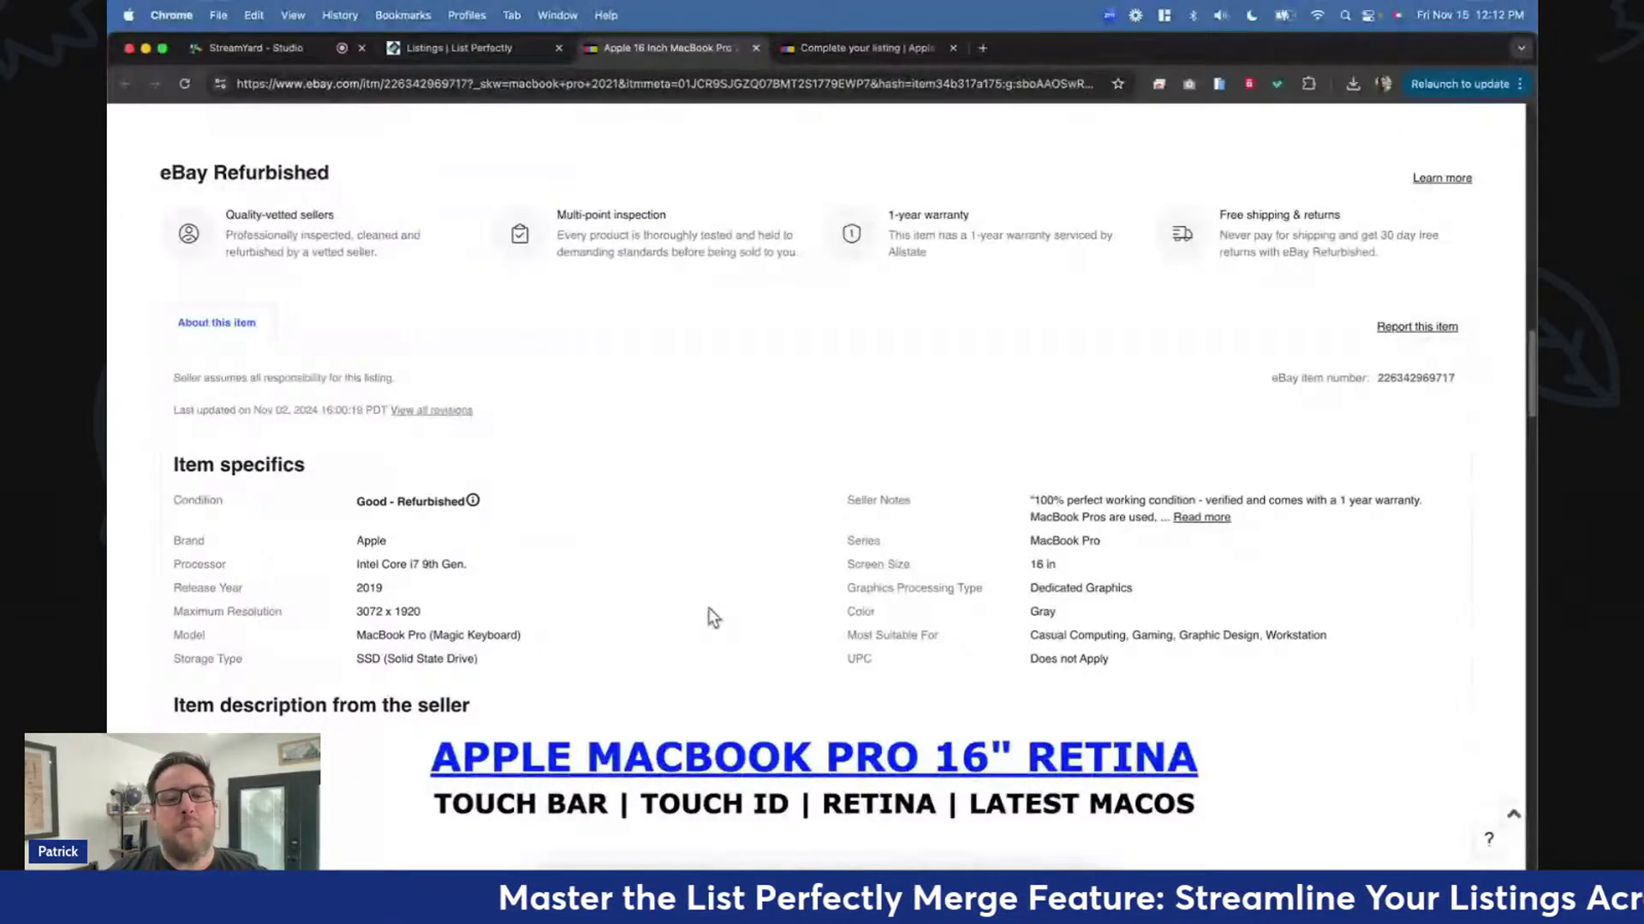
Preview the Apple MacBook Pro 16-Inch 2021 listing in List Perfectly and examine its photos, item details and description.
left_click(485, 51)
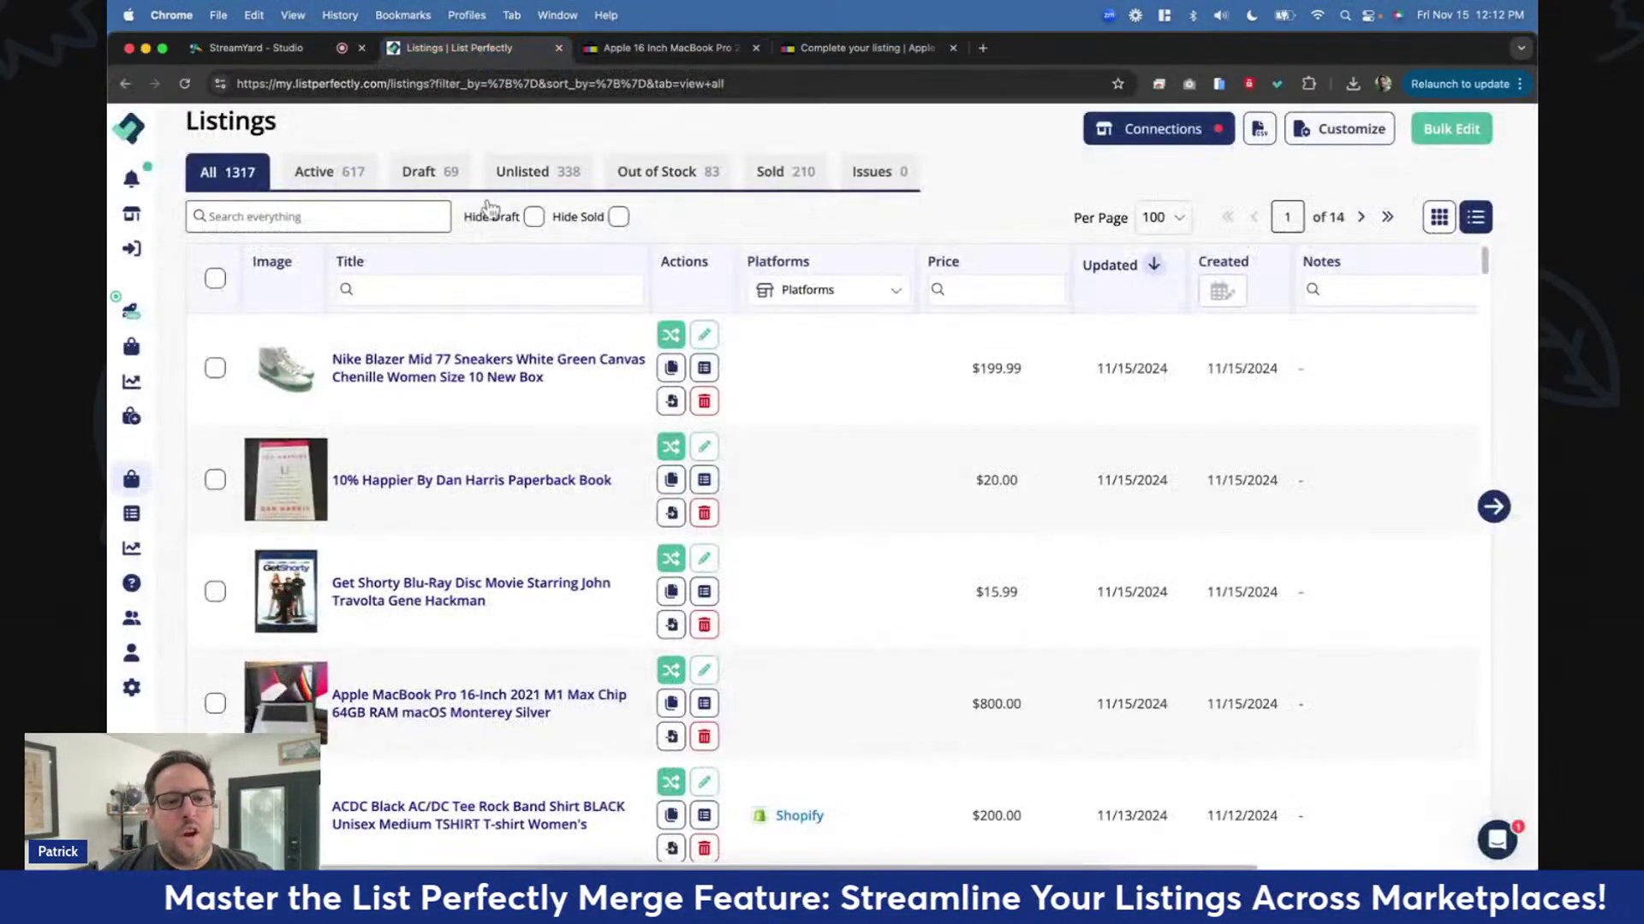
left_click(587, 694)
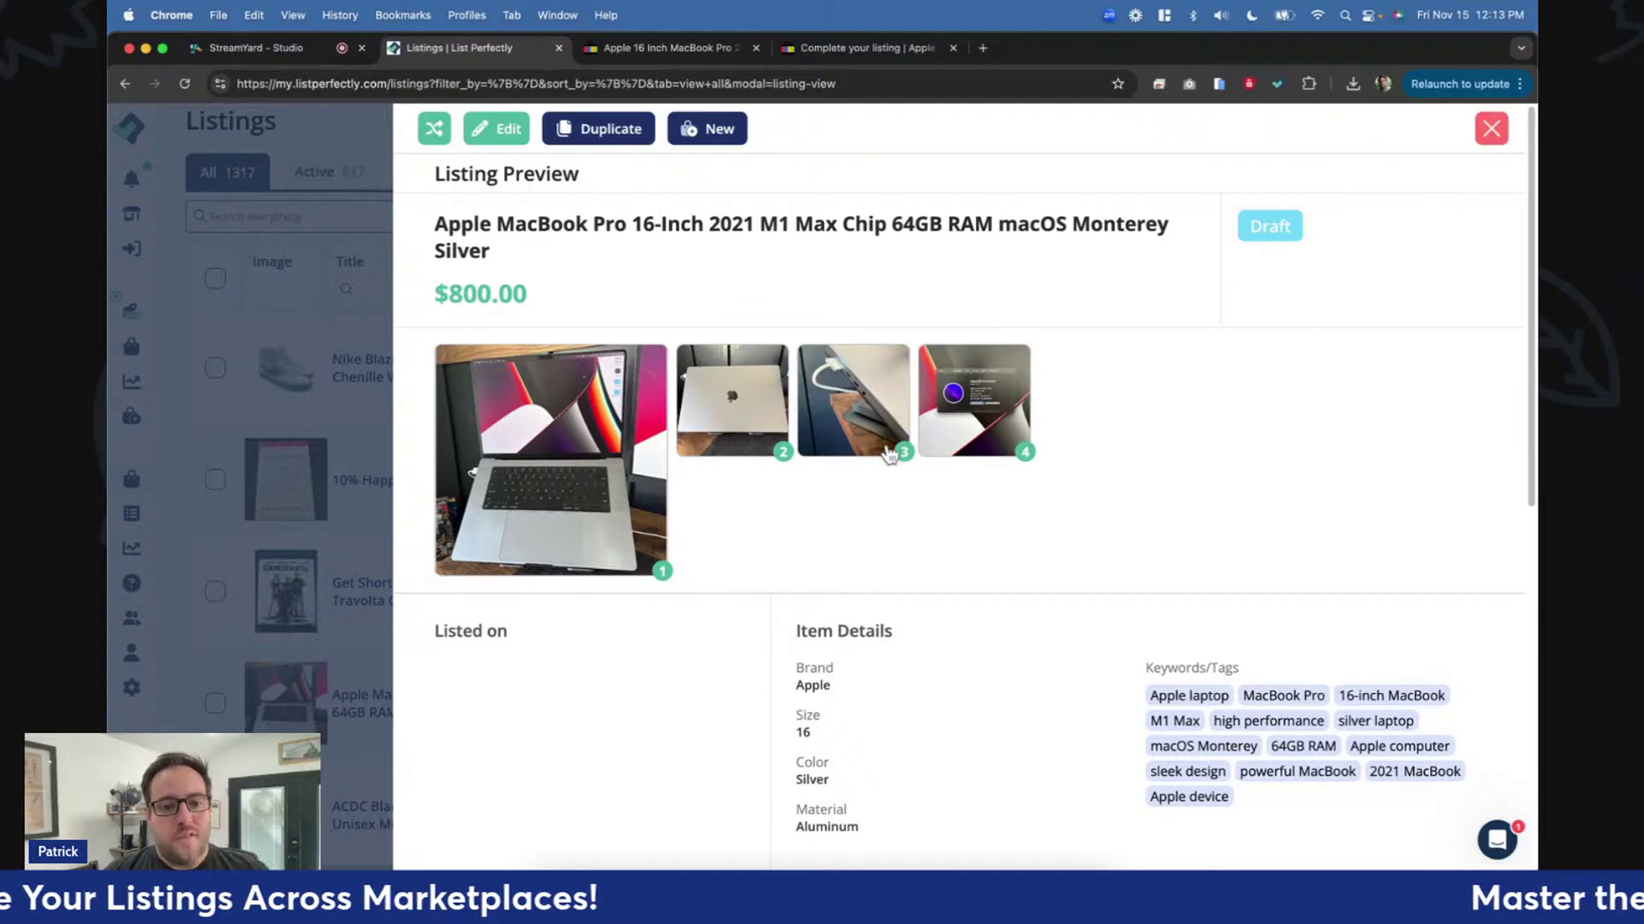
scroll(889, 453, "down", 6)
left_click_drag(884, 663, 791, 504)
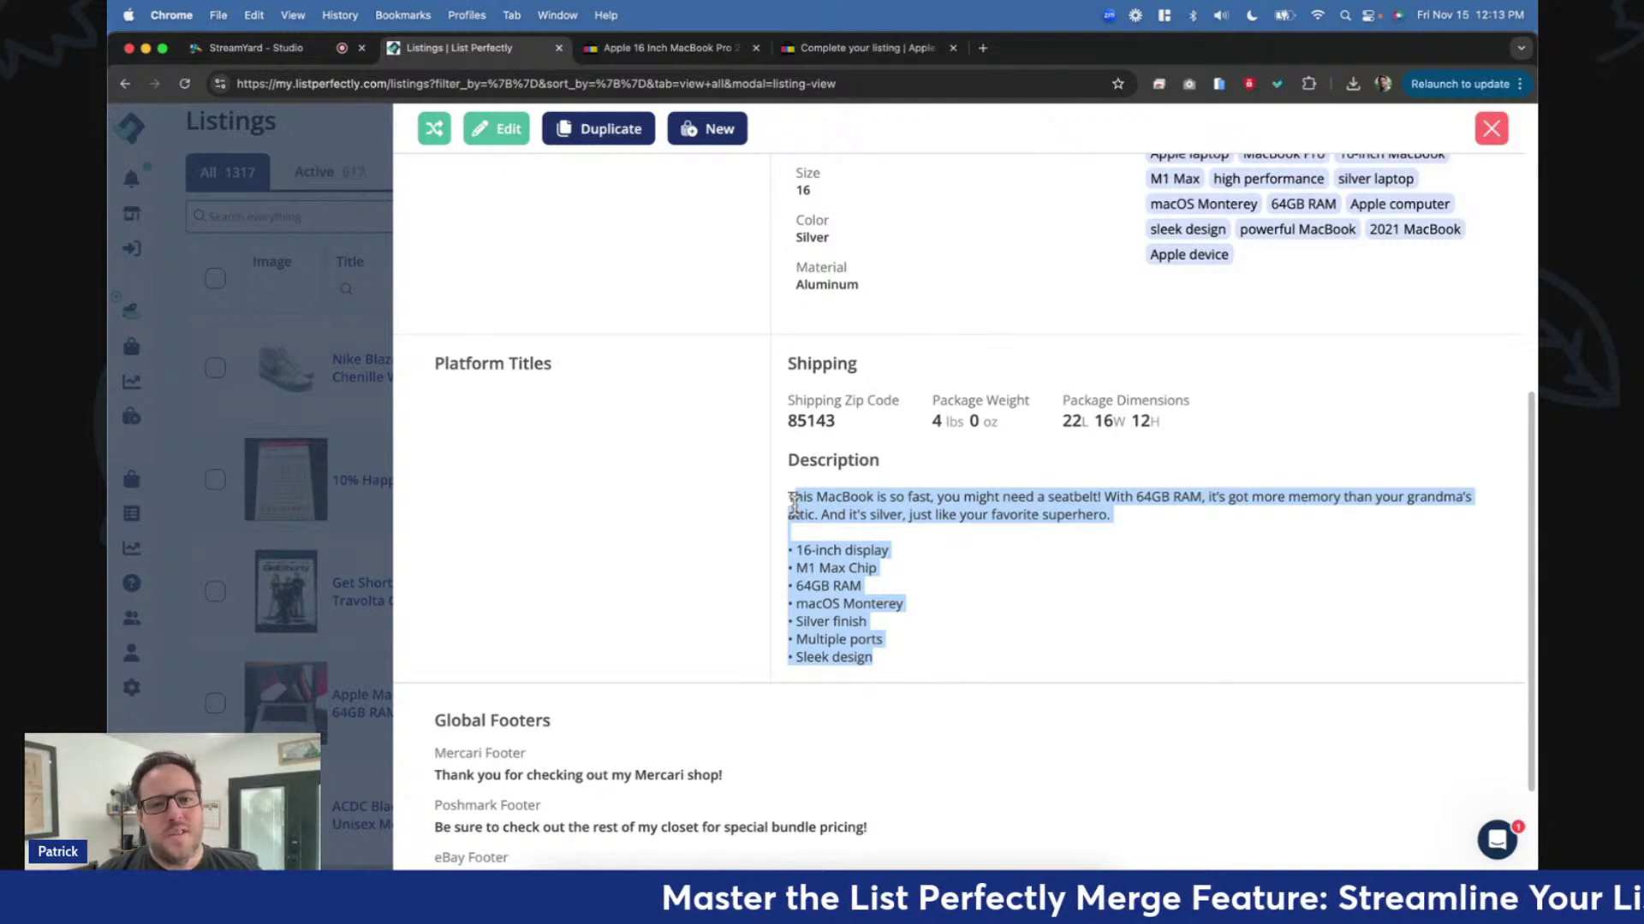
left_click(934, 578)
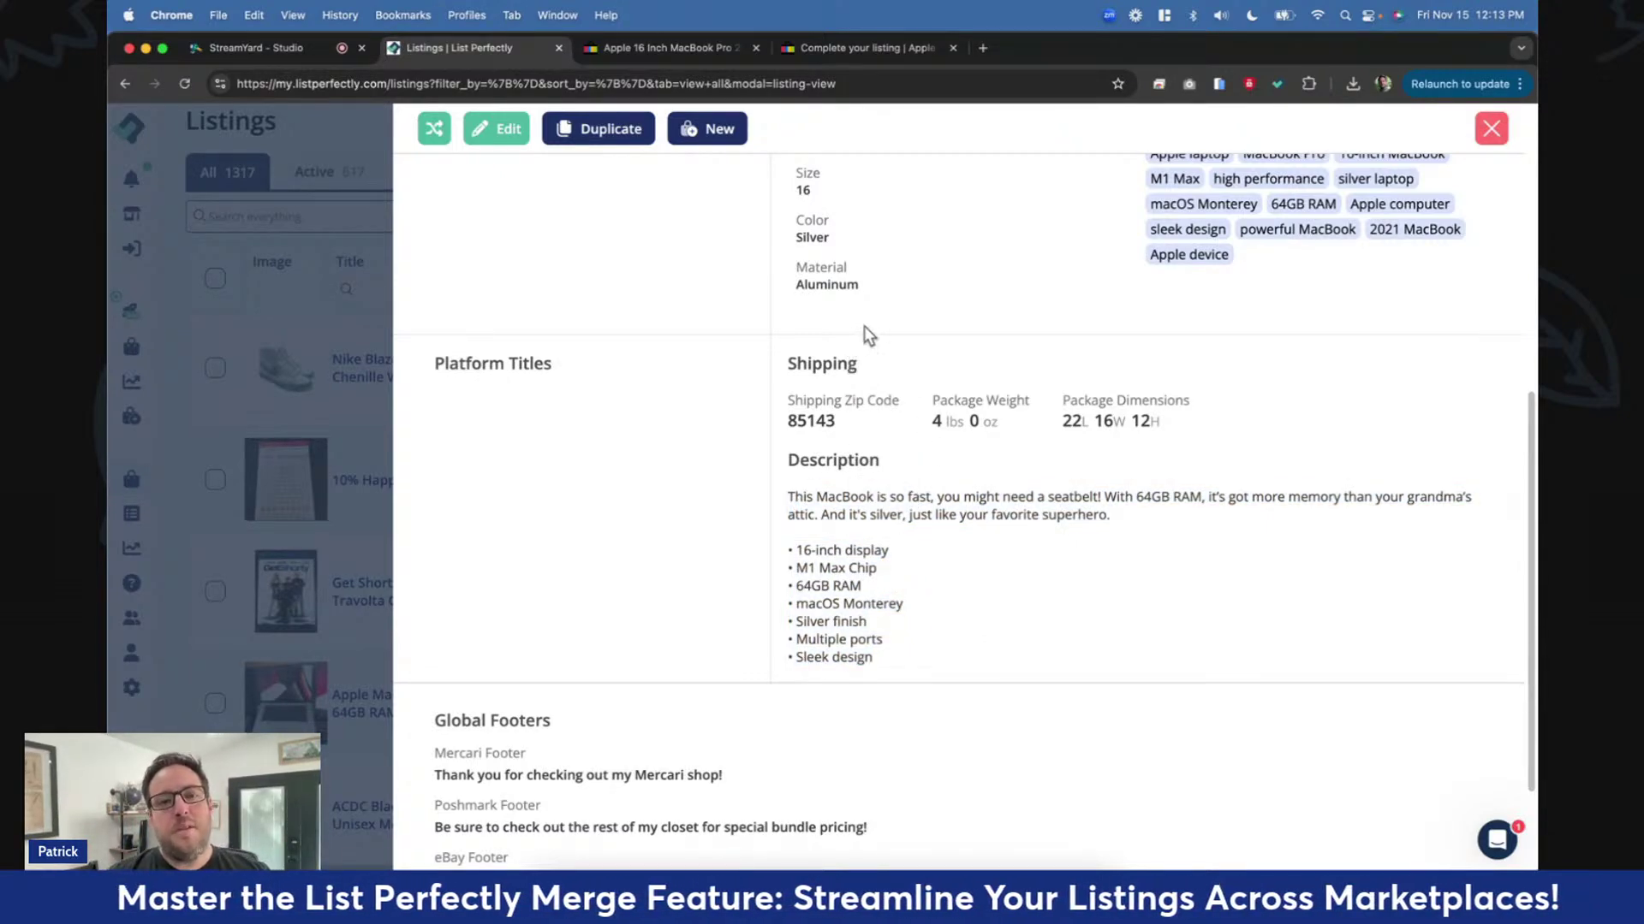
Check the merged eBay draft's description, item specifics, title and photos.
left_click(817, 41)
scroll(1013, 367, "up", 10)
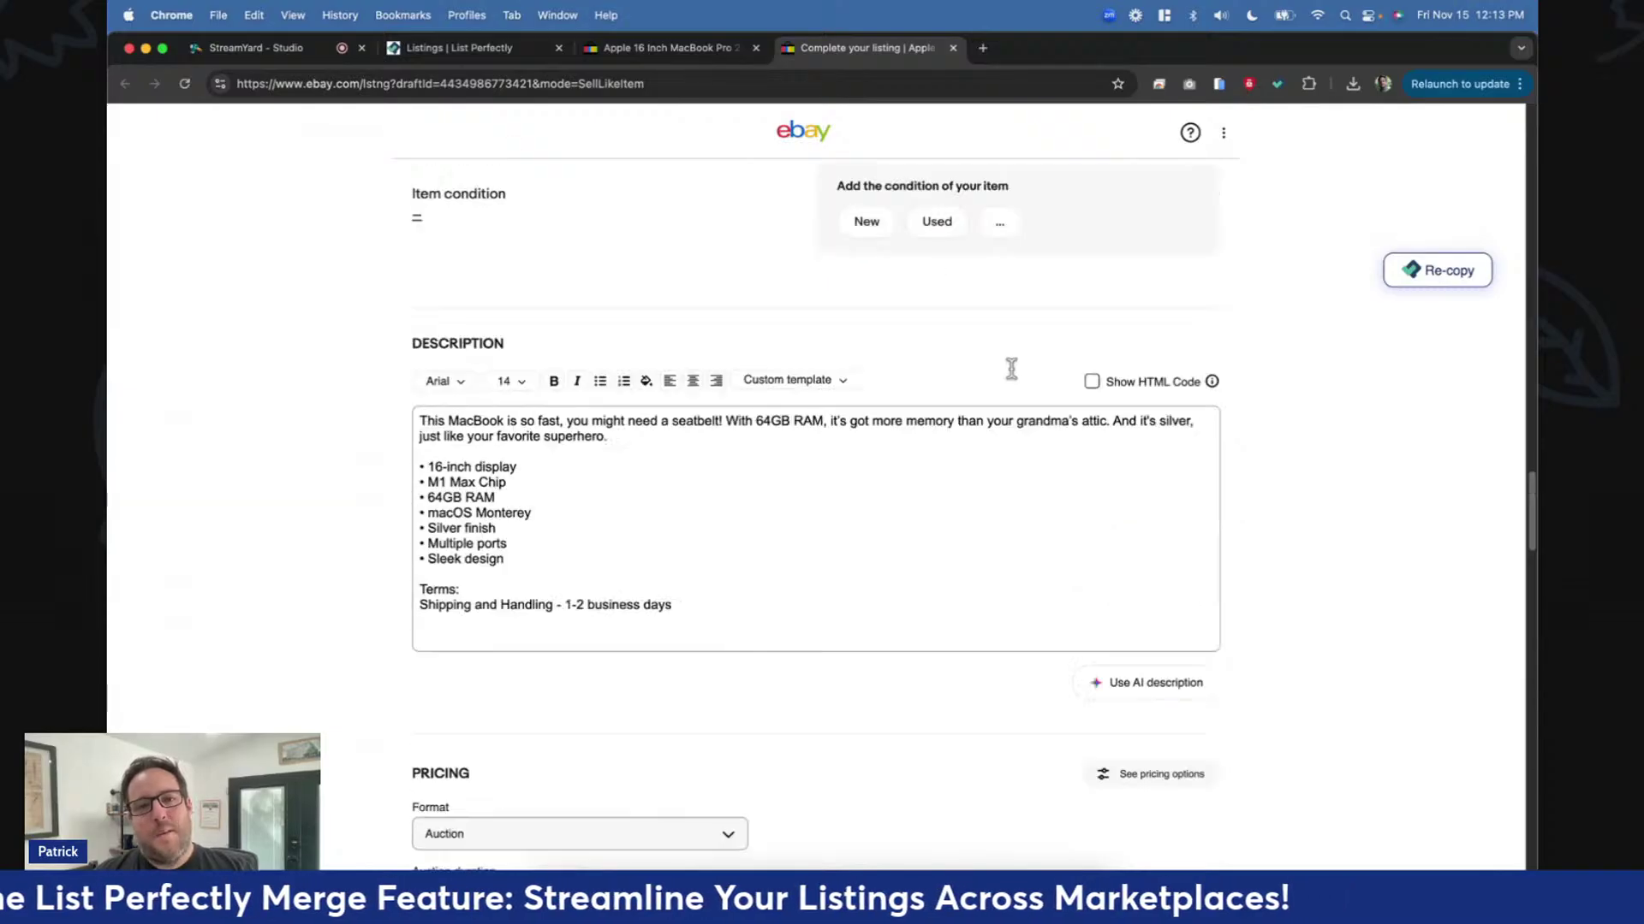
scroll(996, 540, "up", 3)
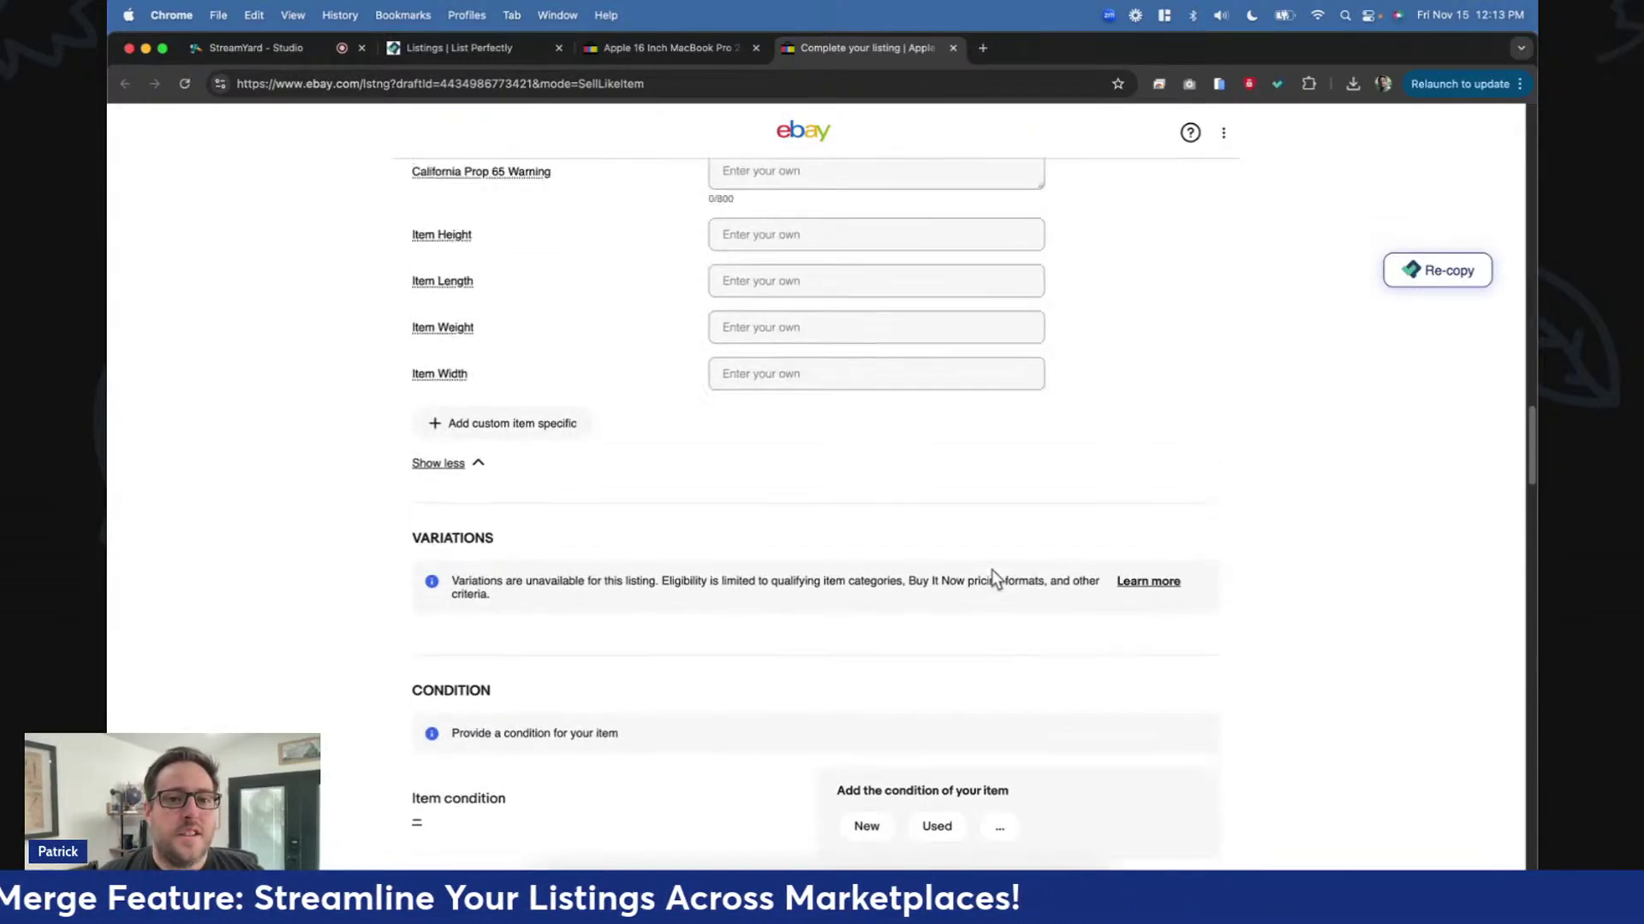
scroll(991, 568, "up", 15)
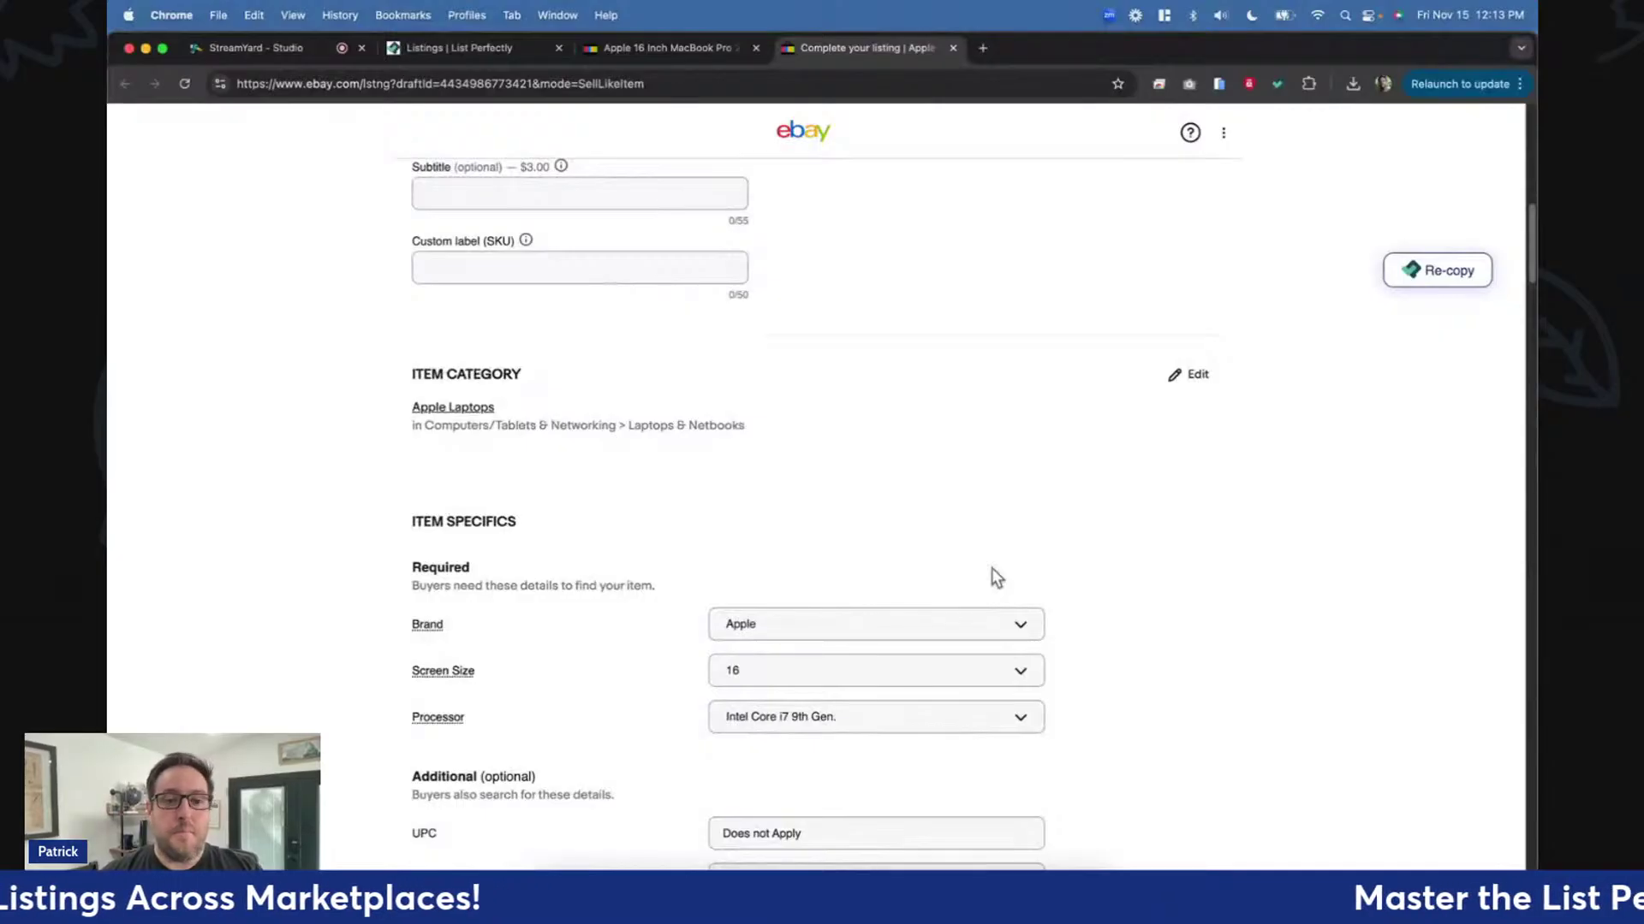
scroll(993, 568, "up", 10)
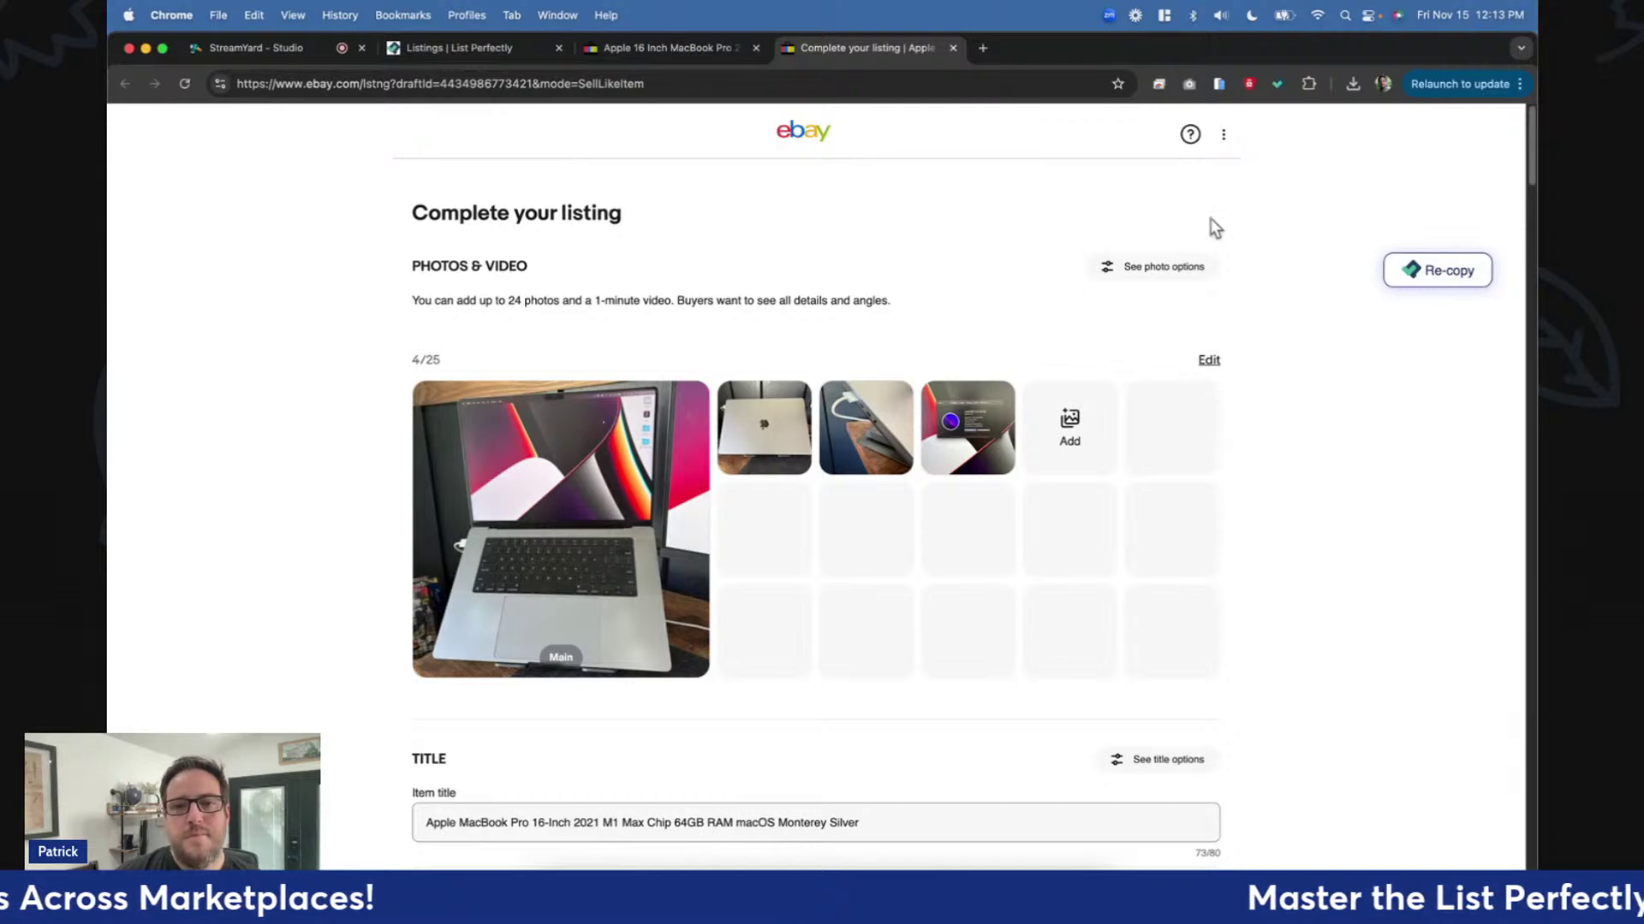
Close the MacBook Pro listing preview in List Perfectly and close the merged eBay MacBook Pro draft.
left_click(424, 45)
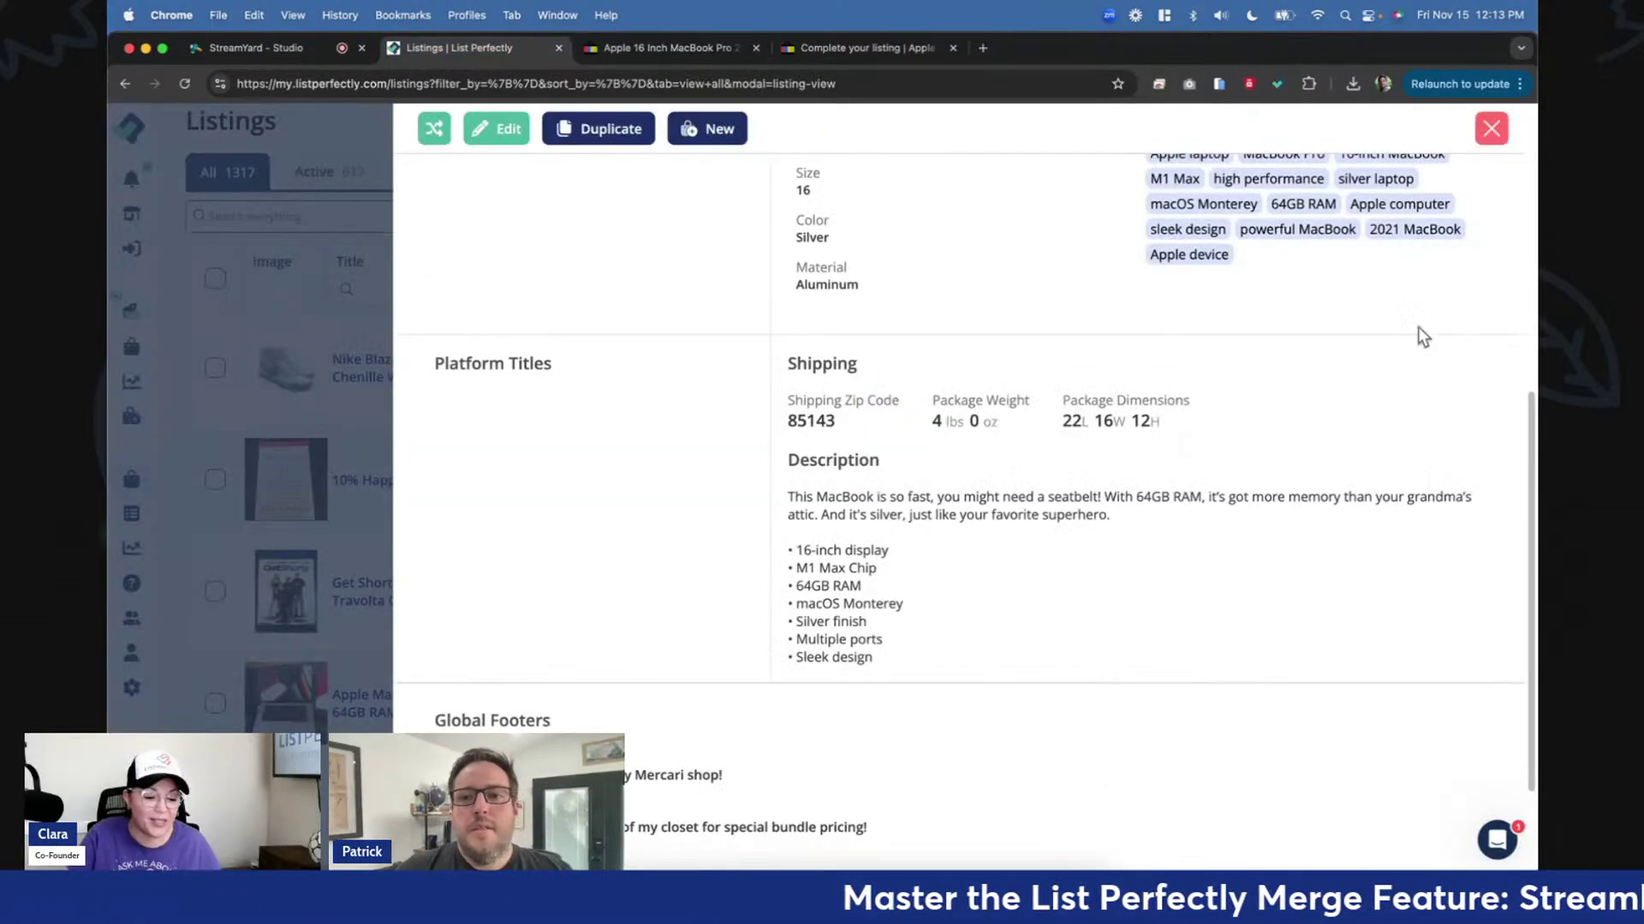
left_click(1490, 128)
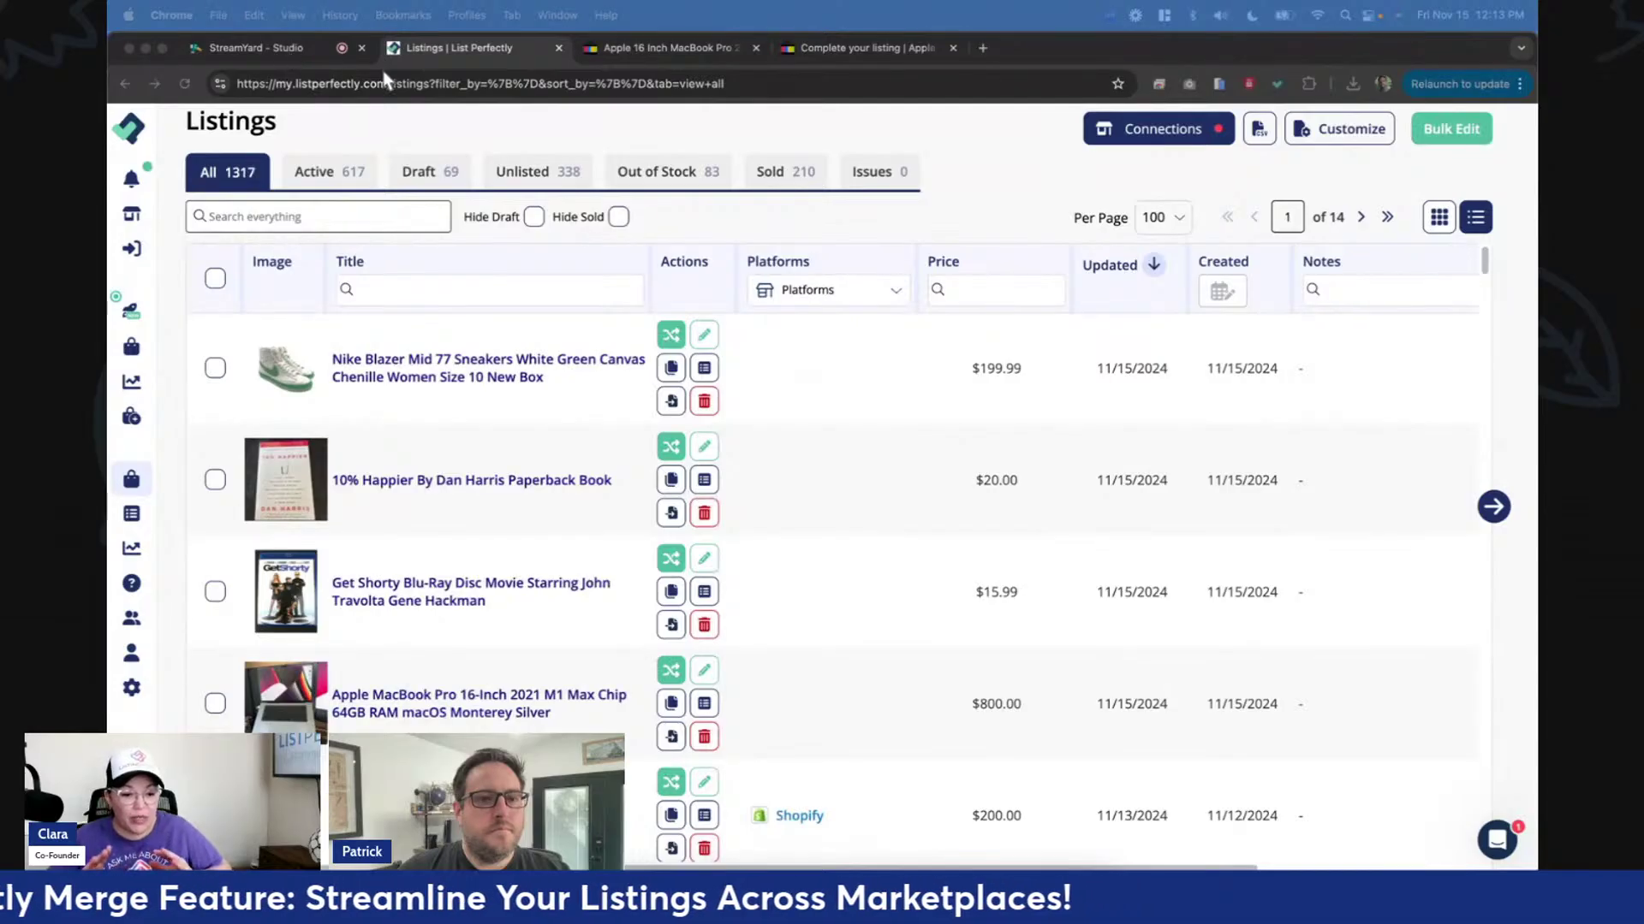
left_click(660, 48)
left_click(439, 51)
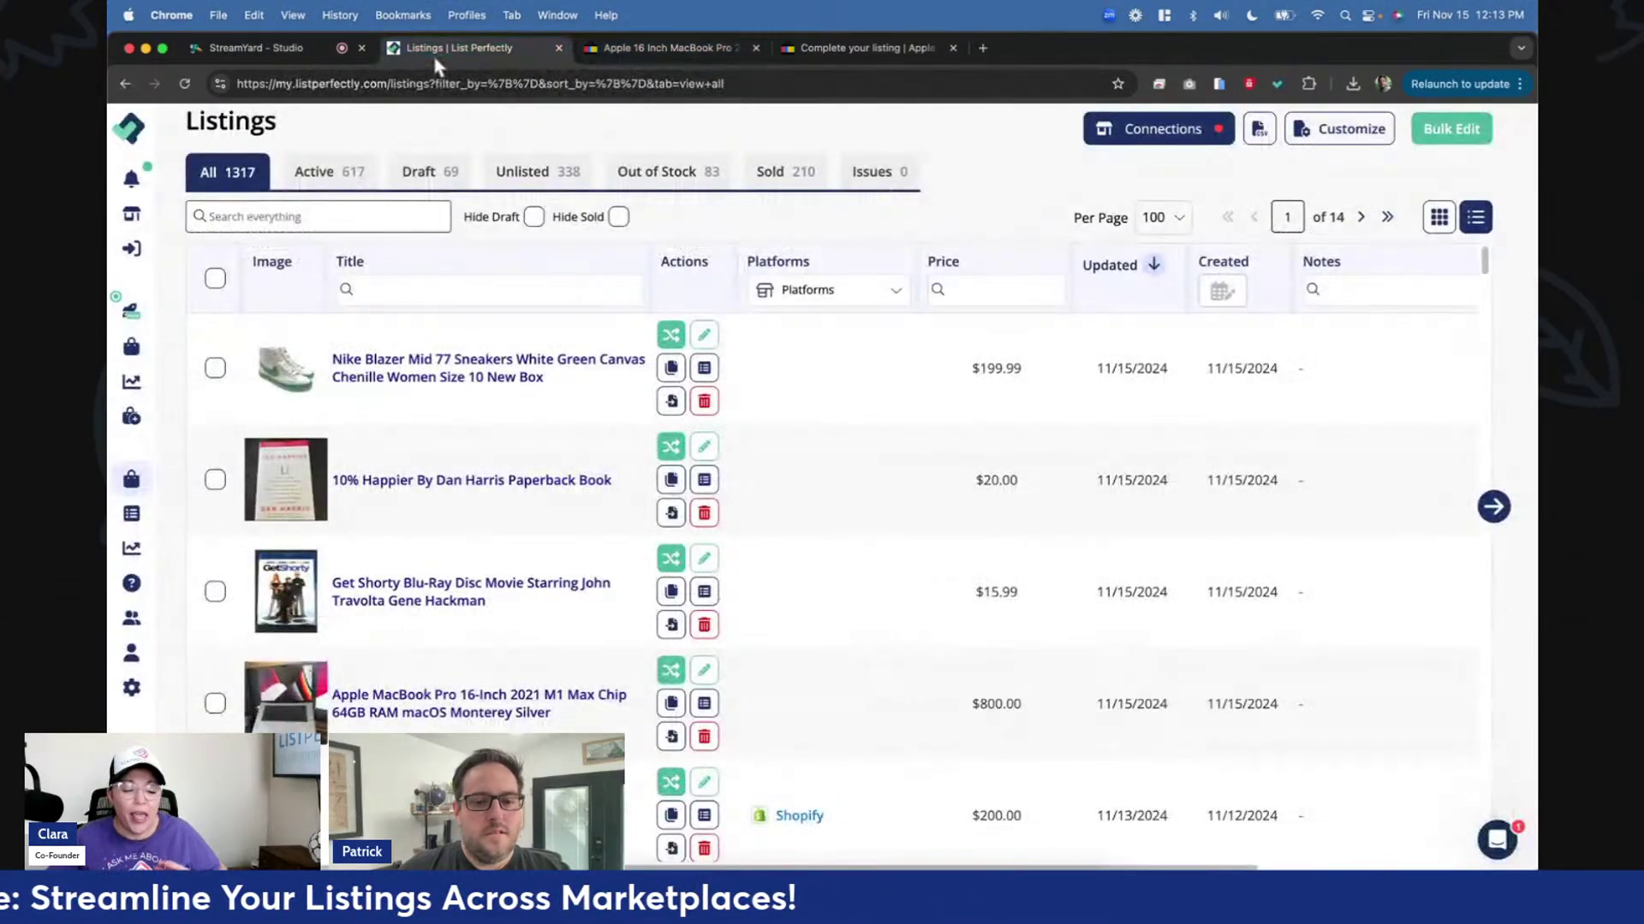
left_click(282, 50)
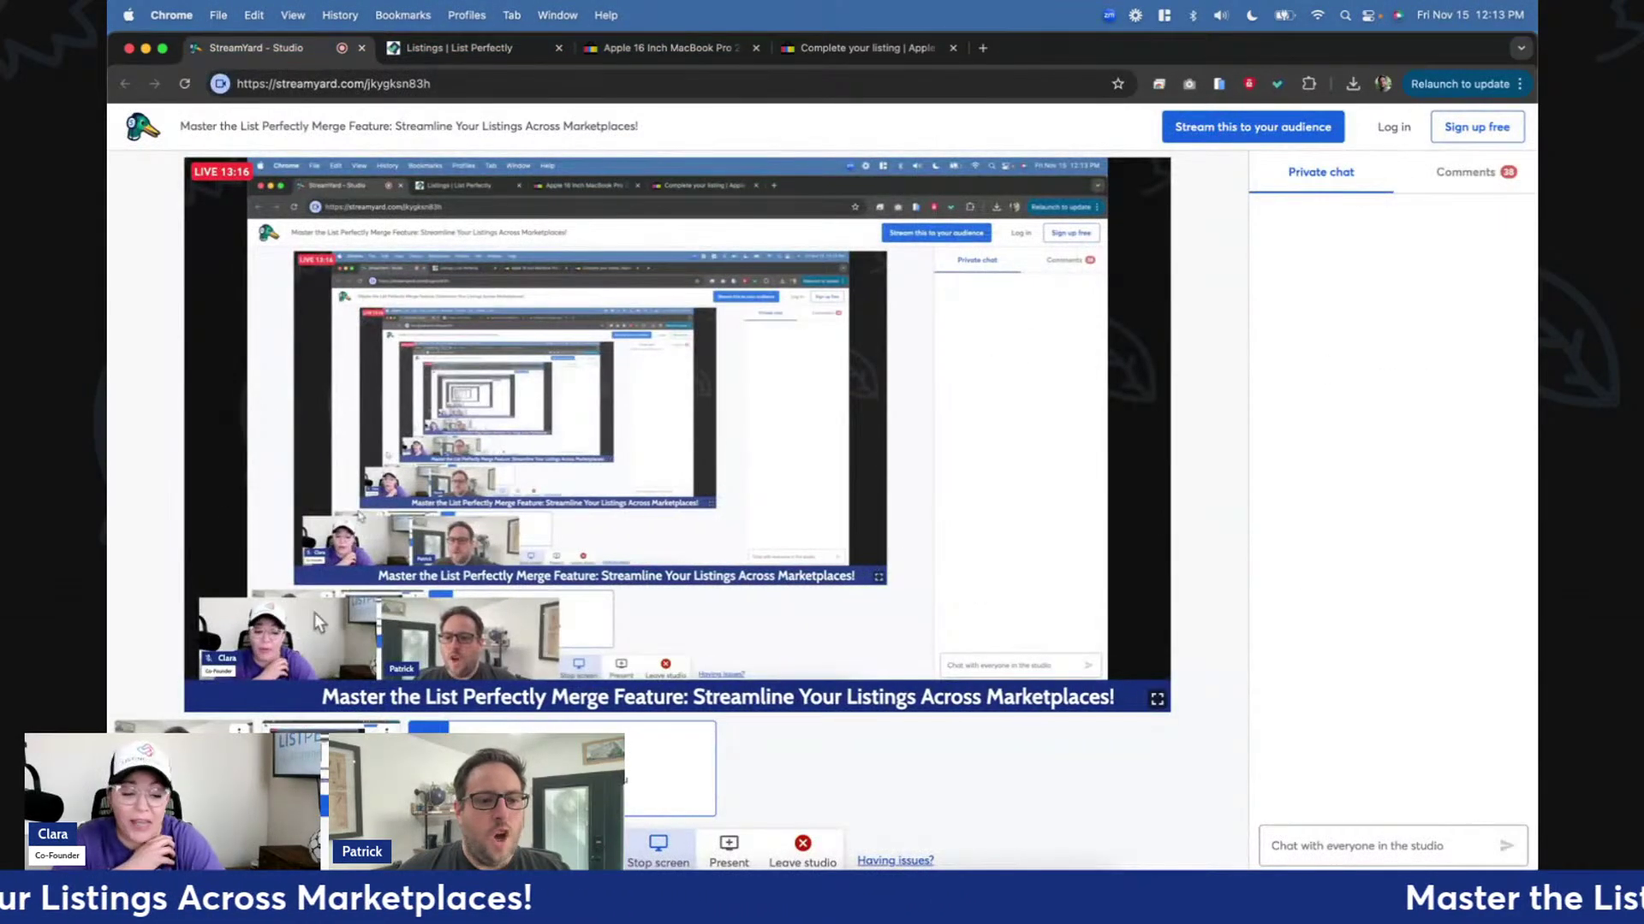
left_click(518, 48)
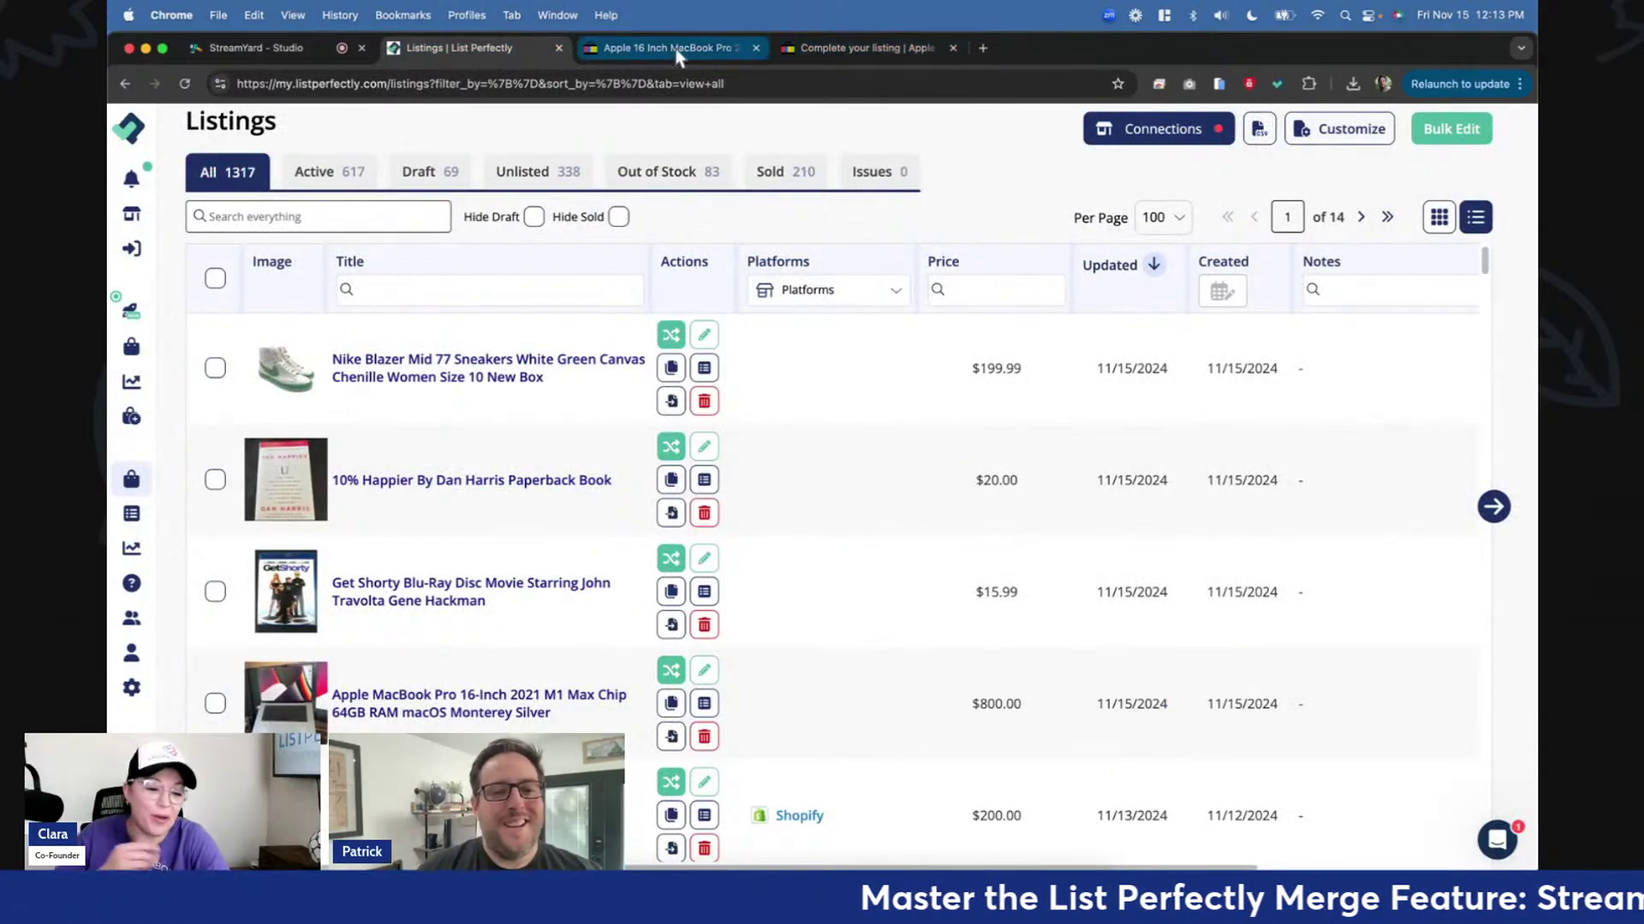
left_click(832, 50)
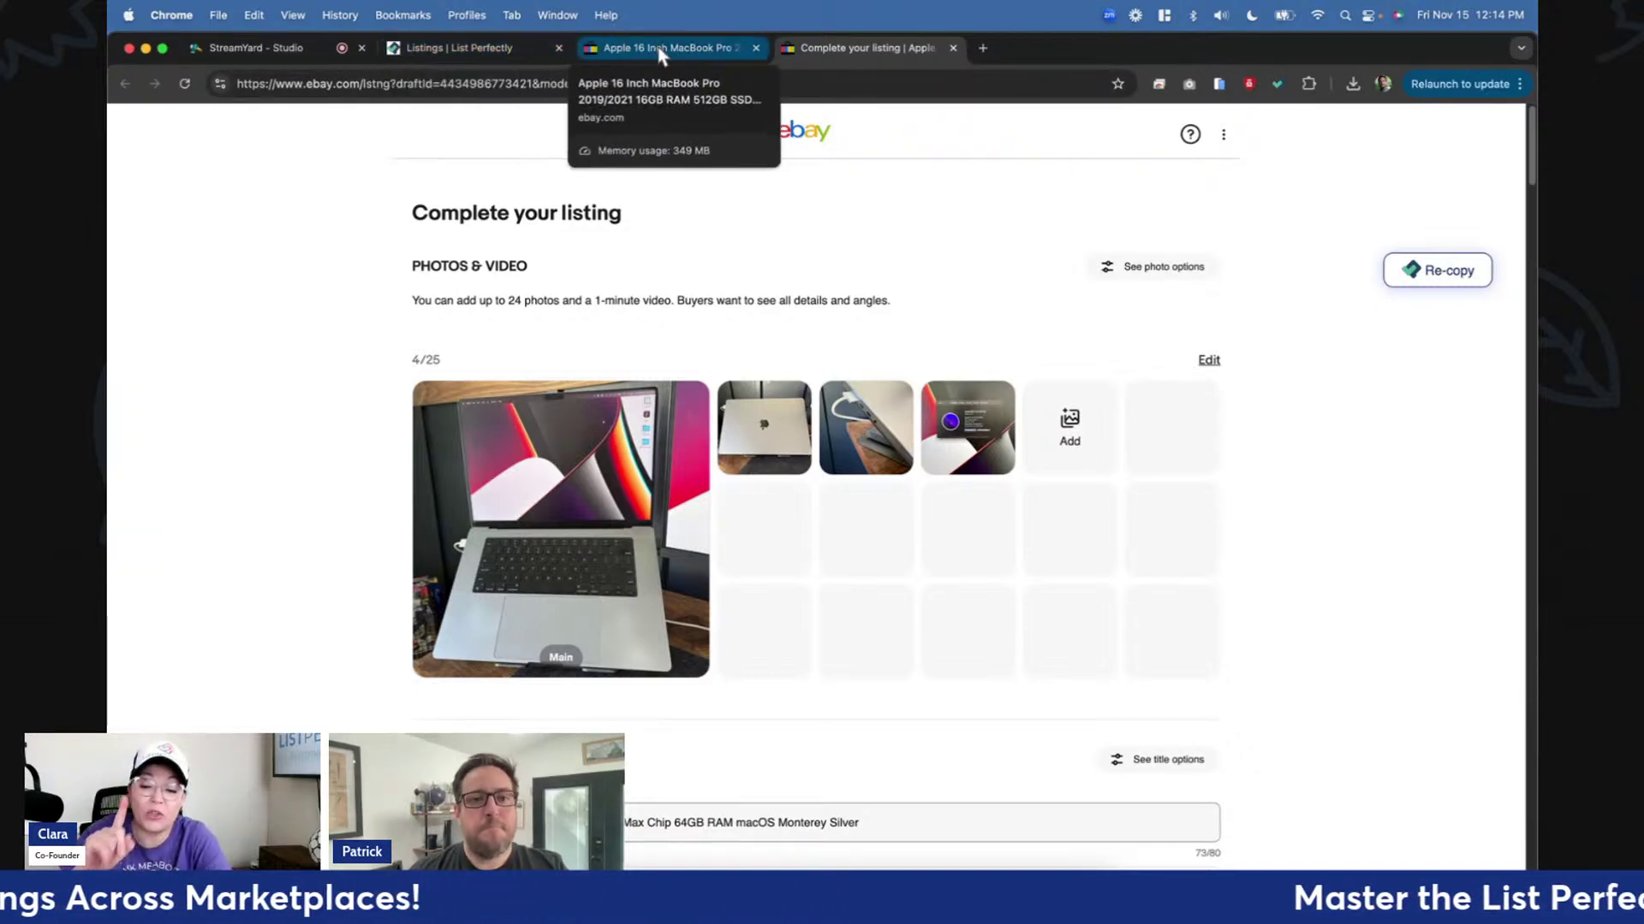
left_click(953, 48)
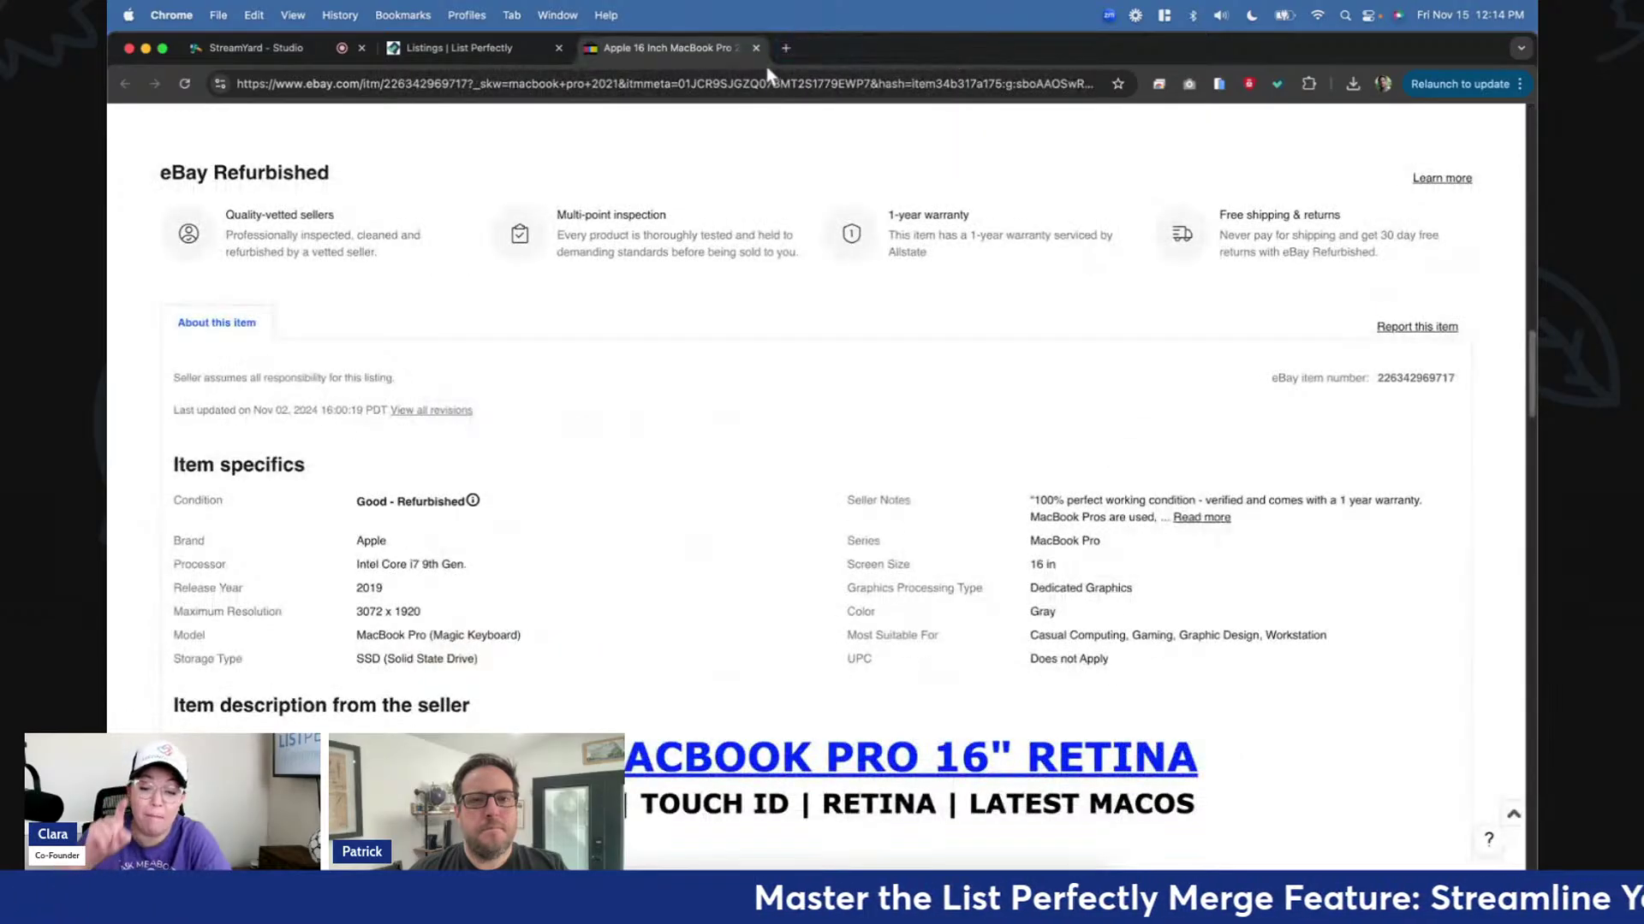
Examine the eBay options in the List Perfectly extension's settings, including Enable Sell Similar on eBay, and close the settings.
scroll(790, 355, "up", 10)
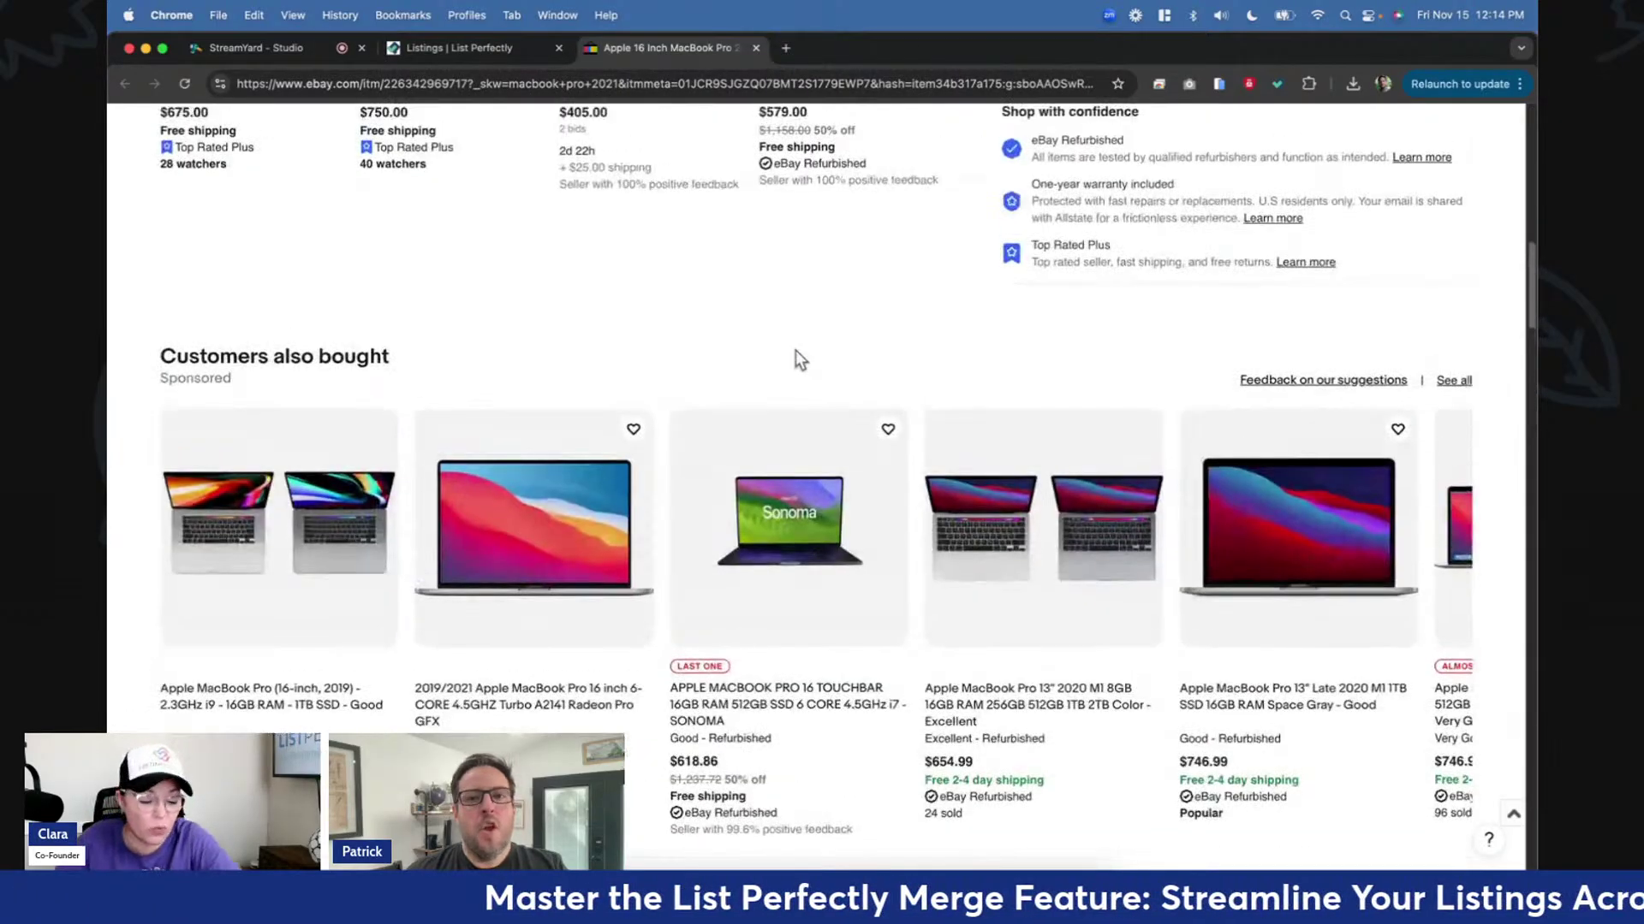
scroll(796, 354, "up", 5)
left_click(1275, 87)
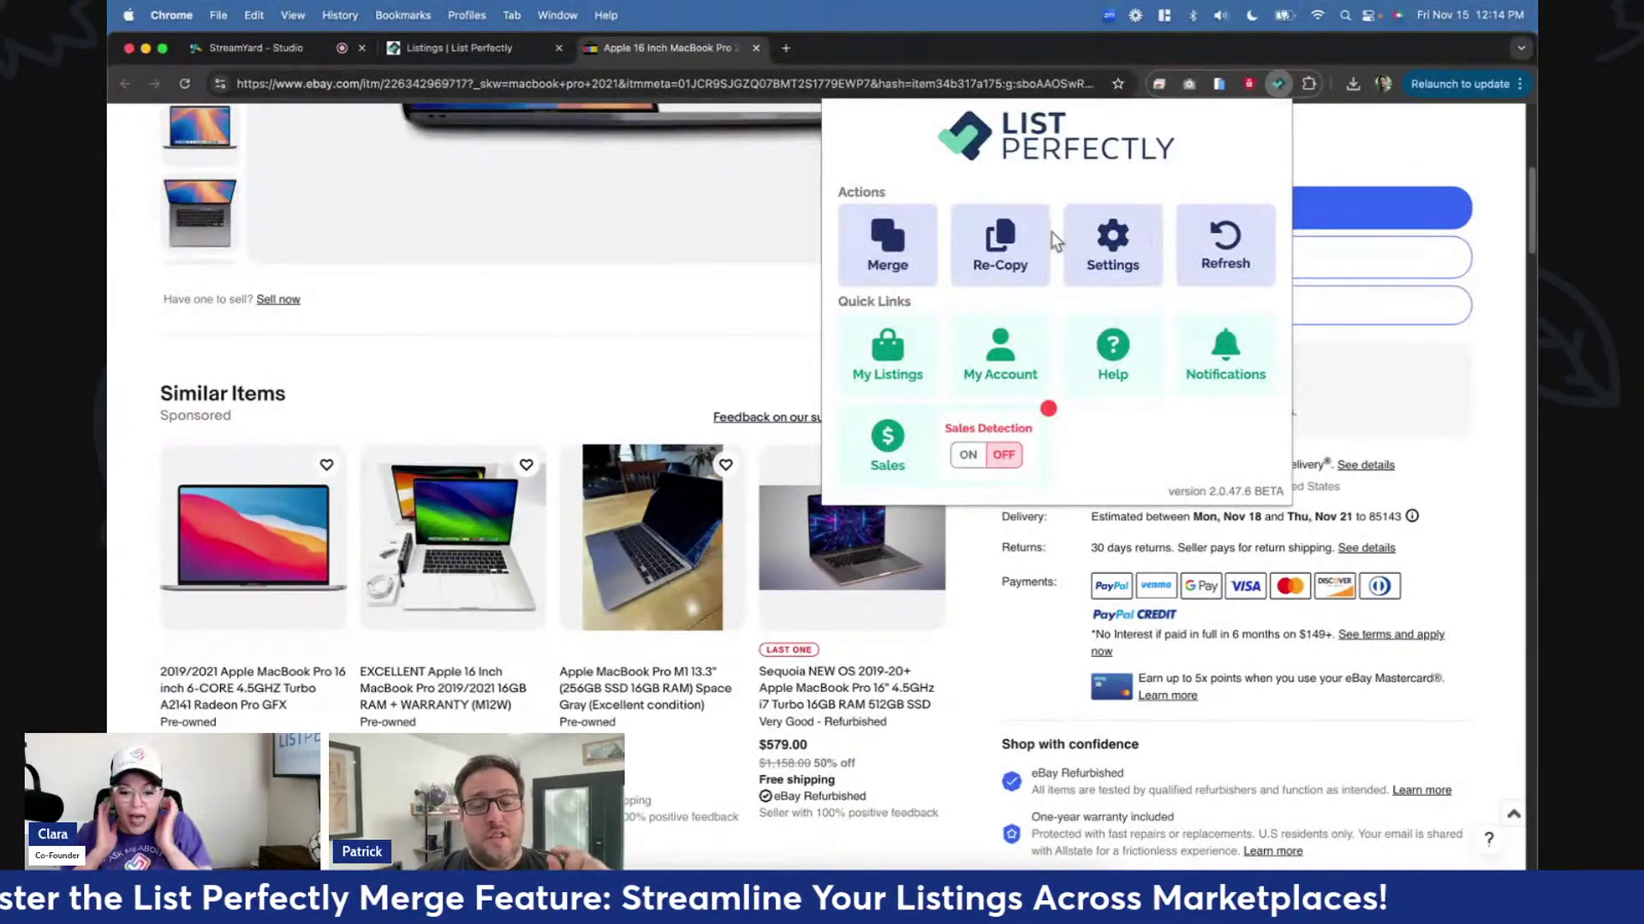
left_click(1118, 238)
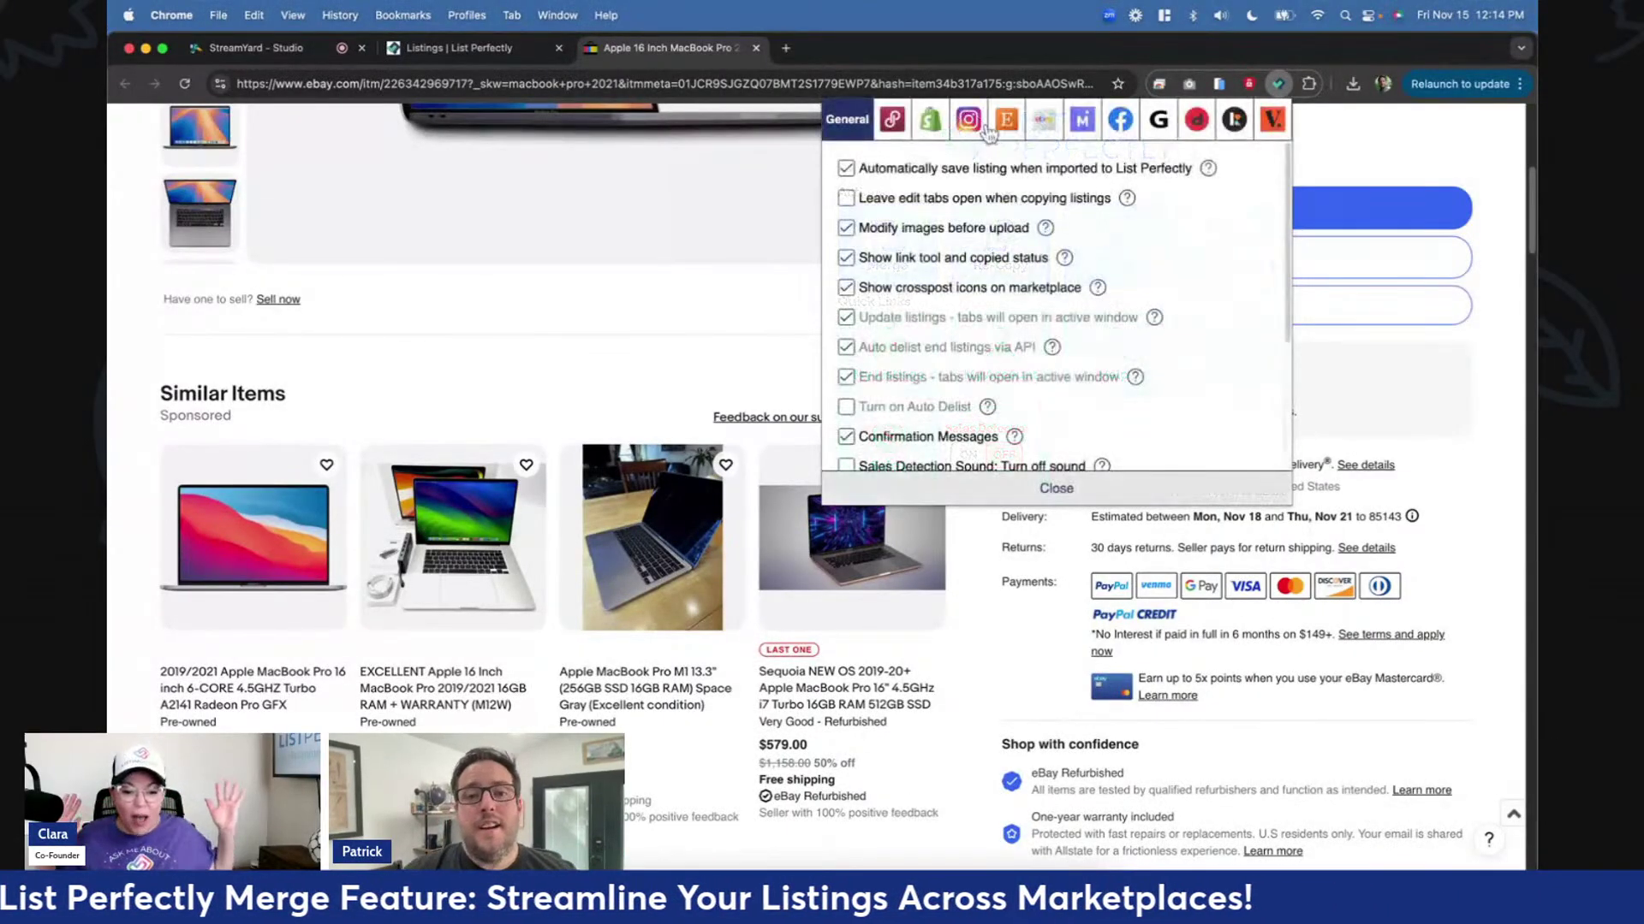
left_click(1038, 128)
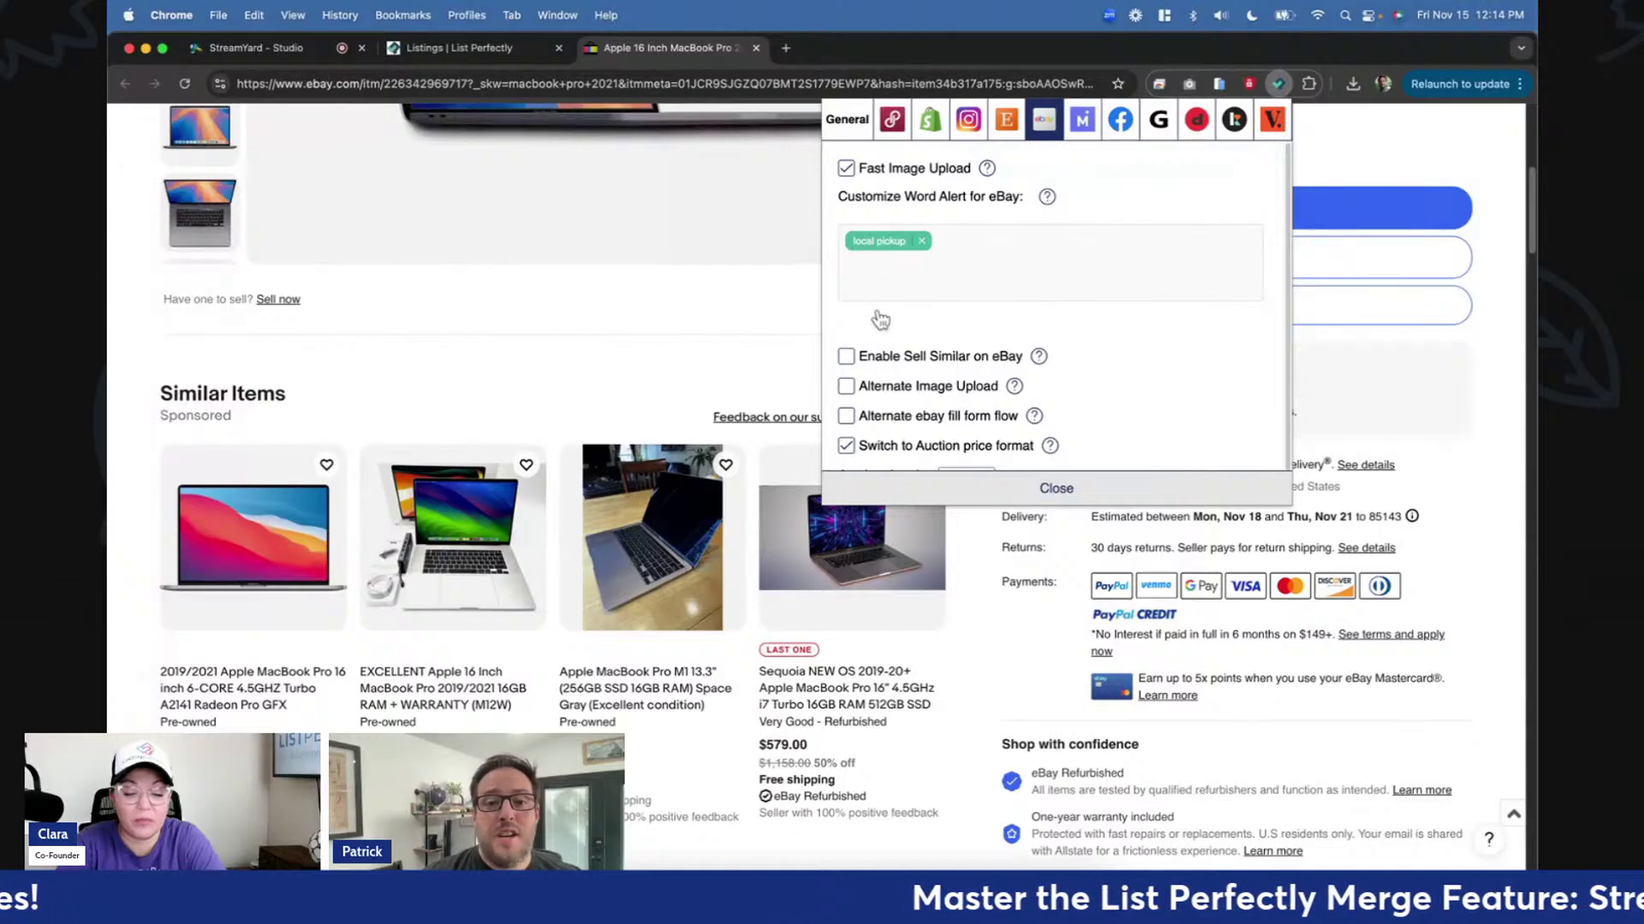
left_click(696, 336)
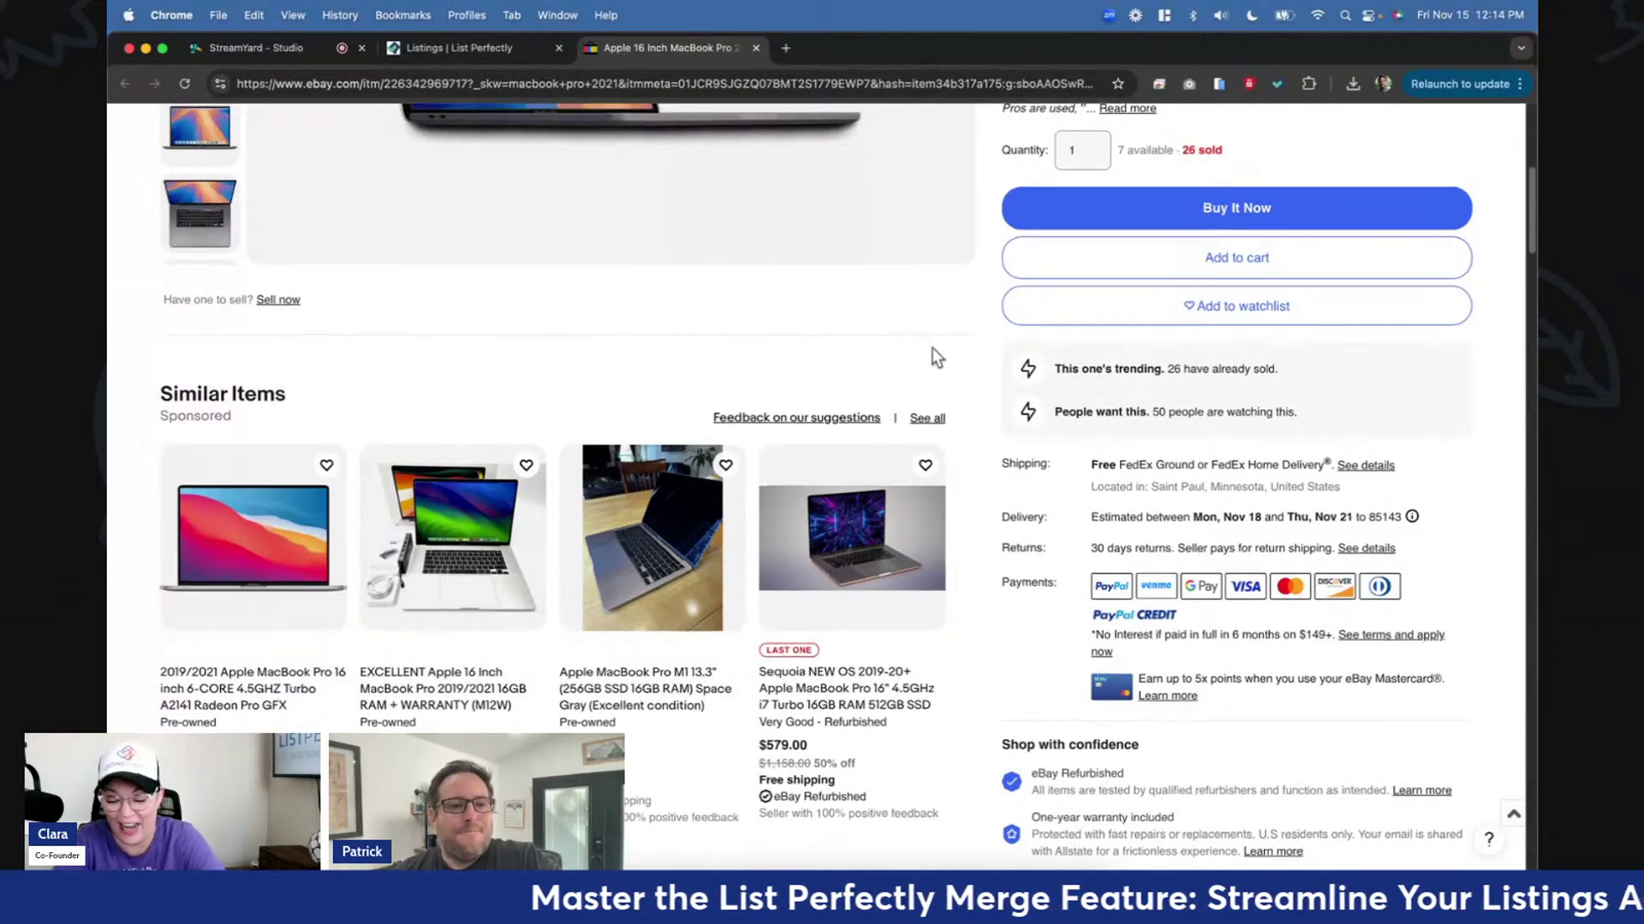
scroll(933, 349, "up", 1)
scroll(930, 347, "up", 1)
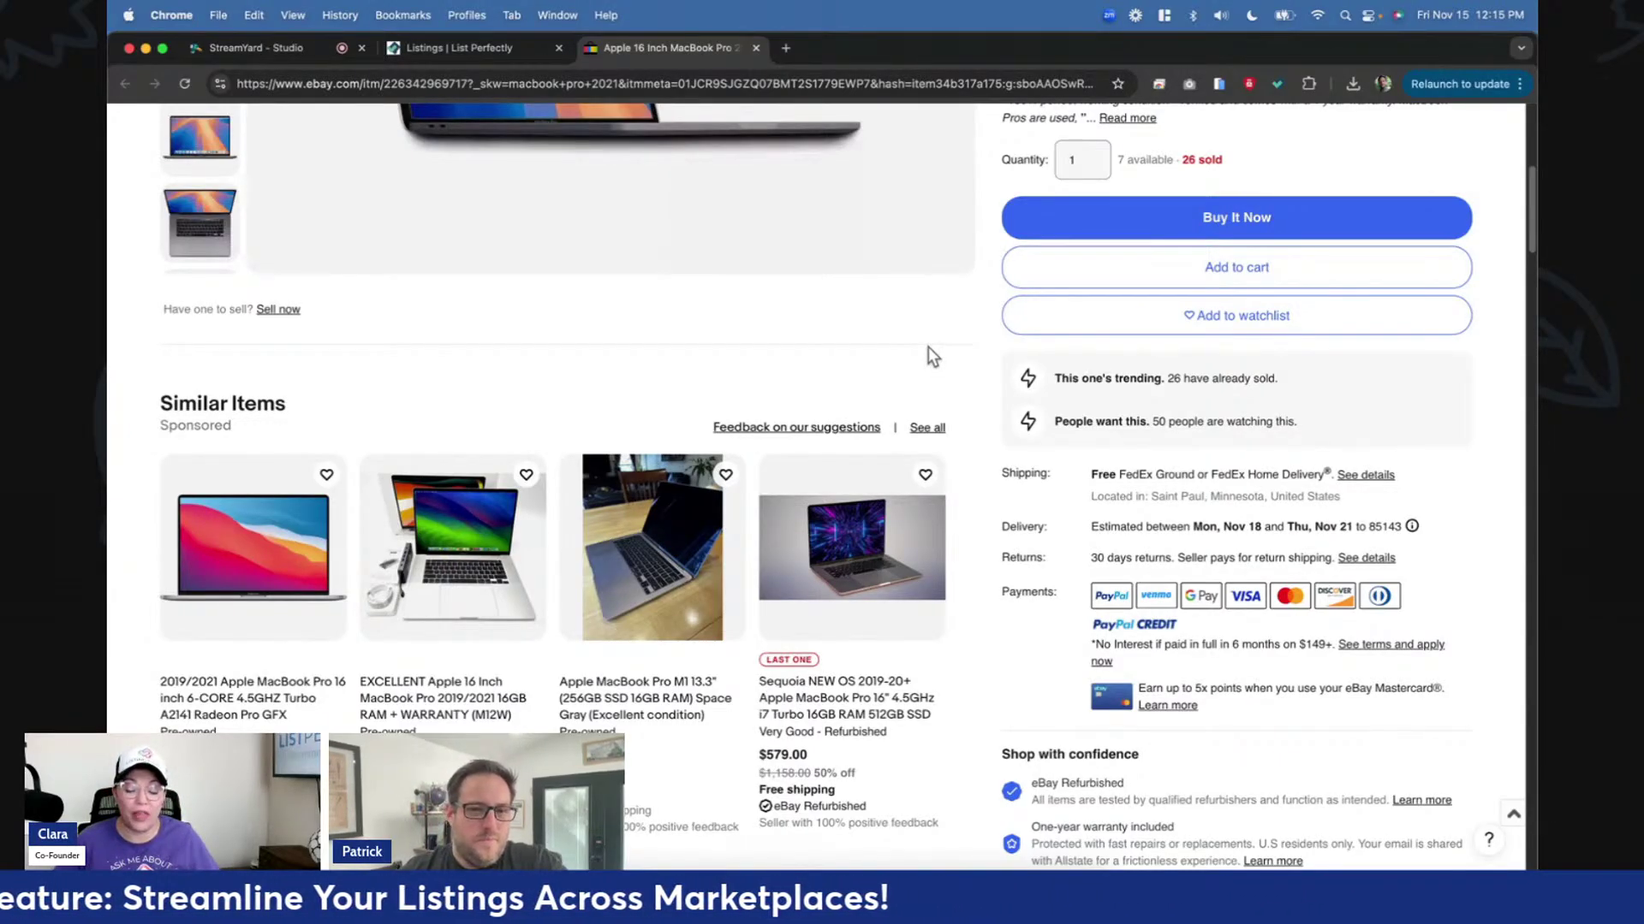
scroll(975, 315, "up", 1)
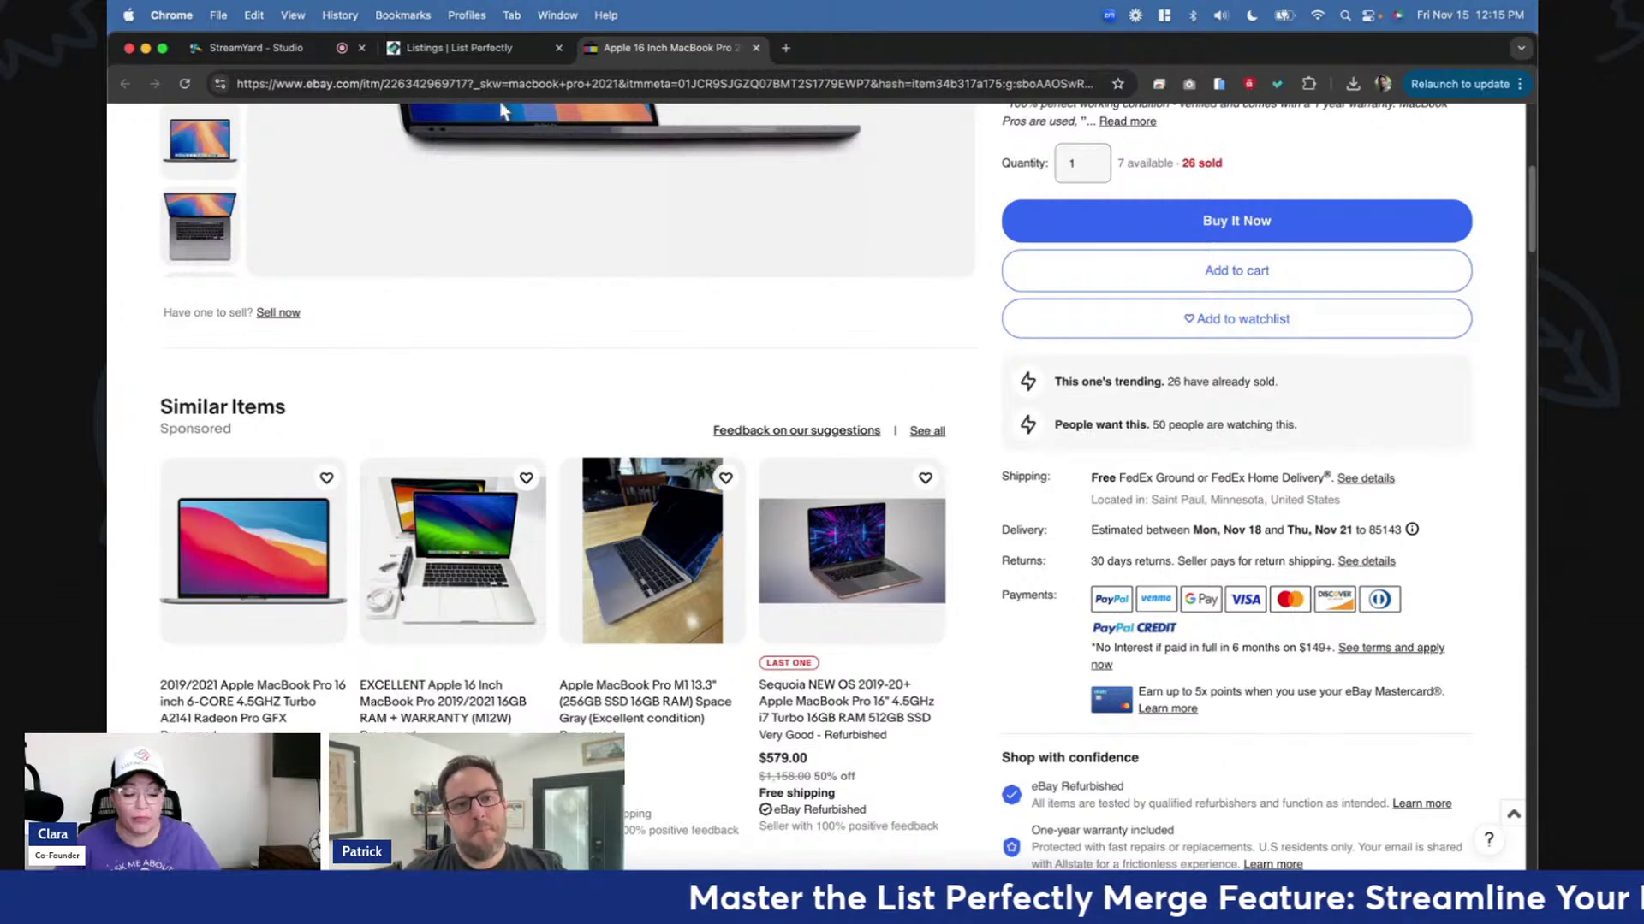
scroll(491, 350, "up", 5)
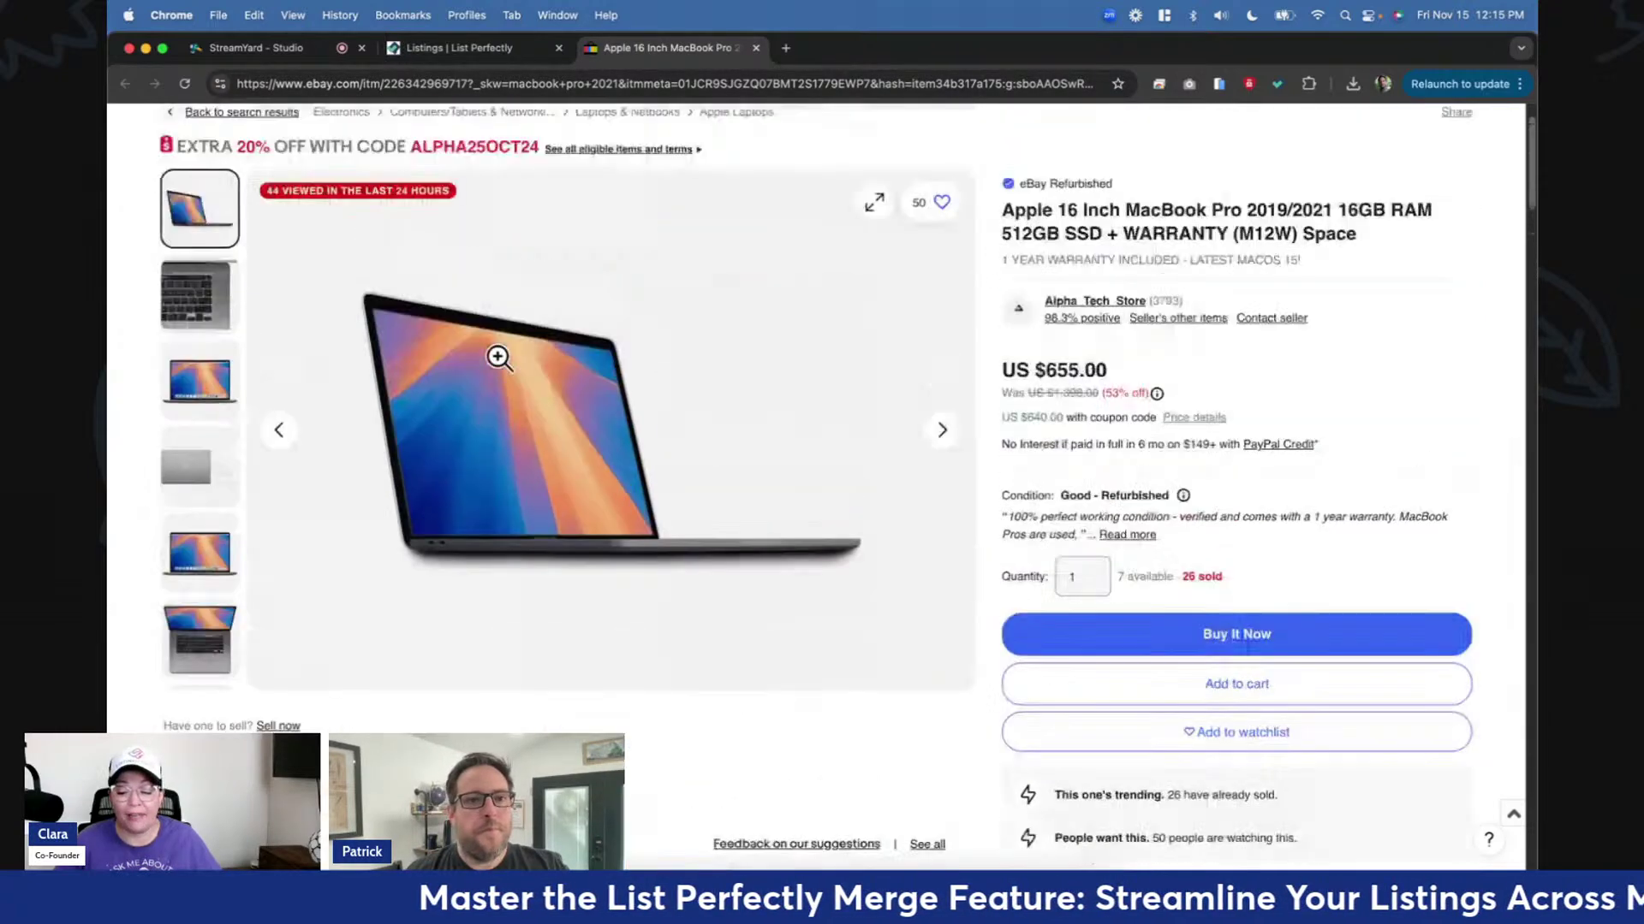
scroll(498, 357, "up", 2)
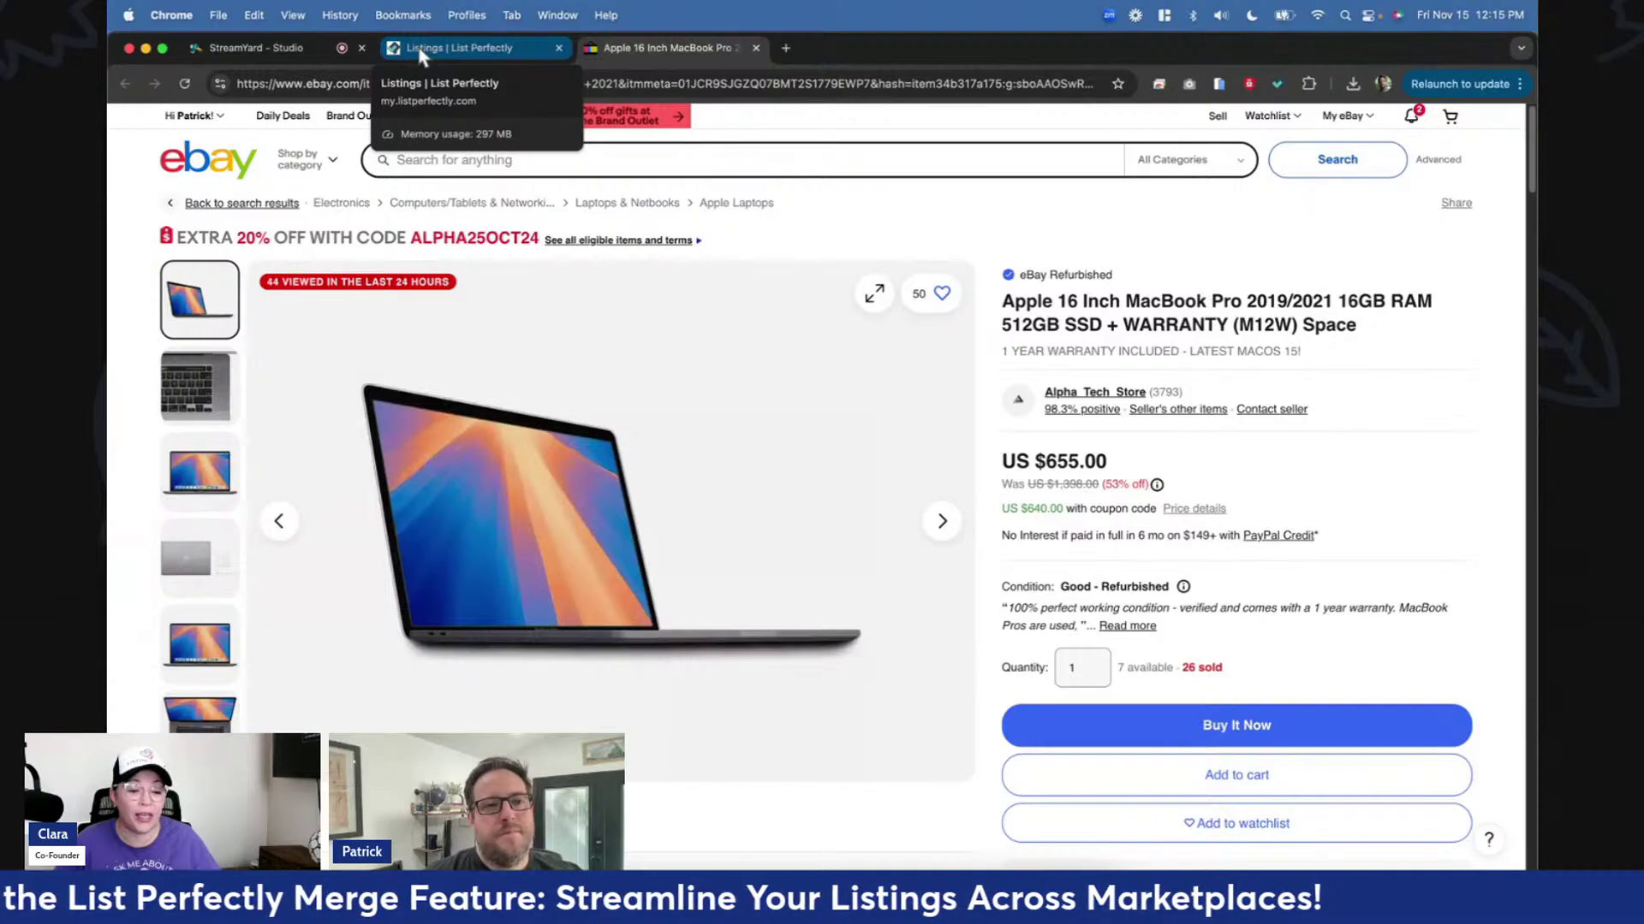
Open the Get Shorty Blu-ray listing on eBay and examine its item specifics, product information and key features.
left_click(422, 52)
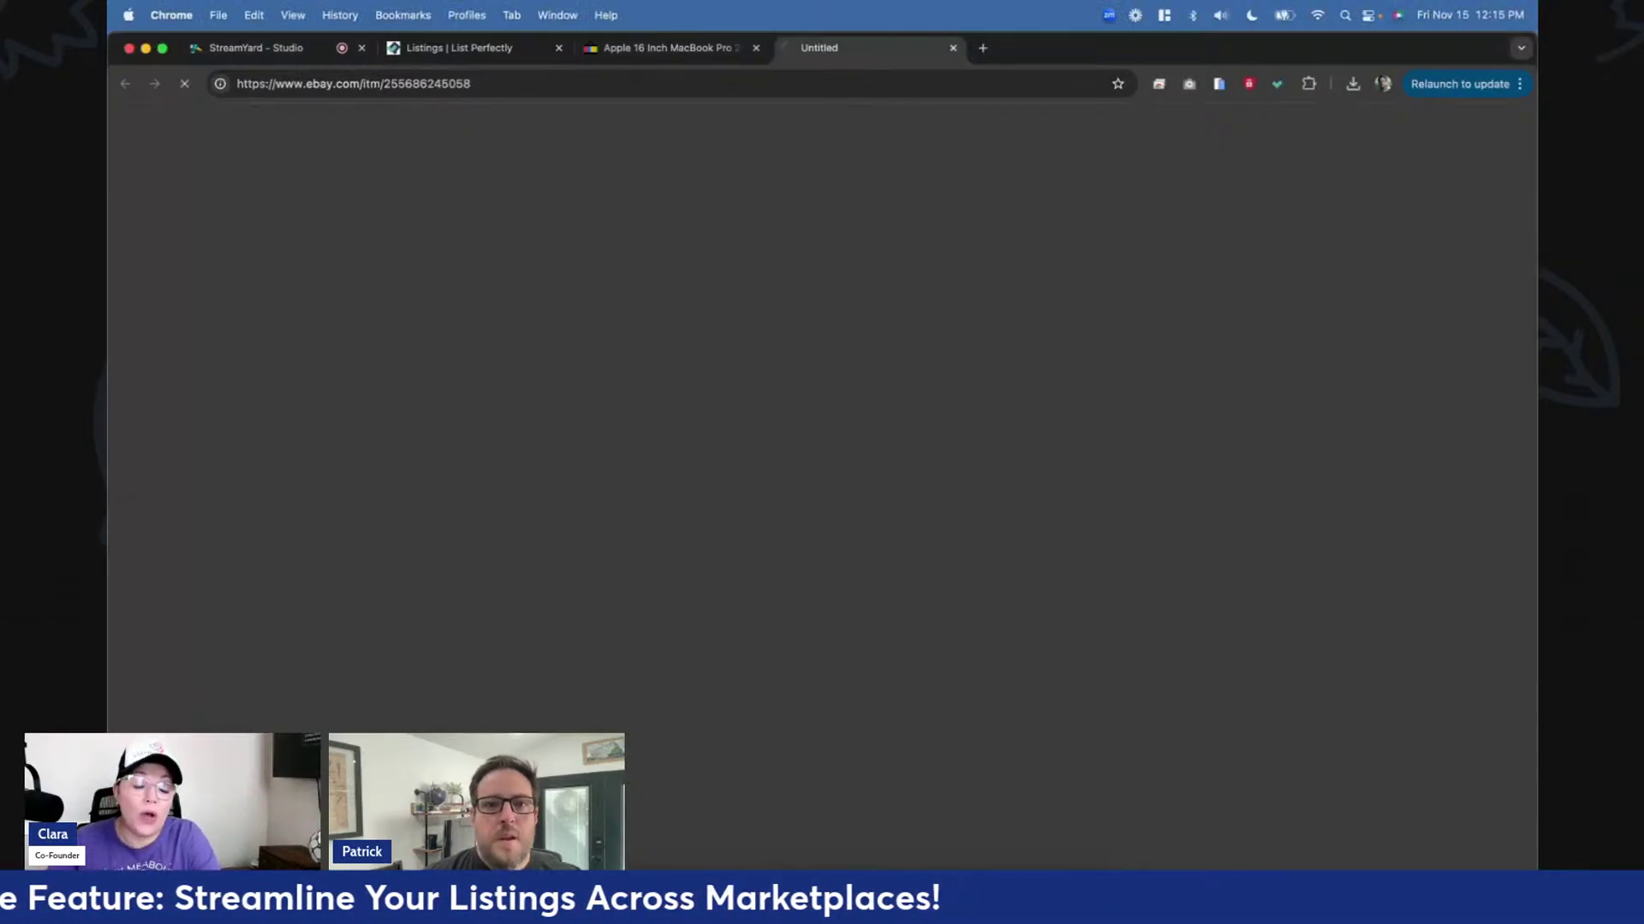
scroll(817, 489, "down", 3)
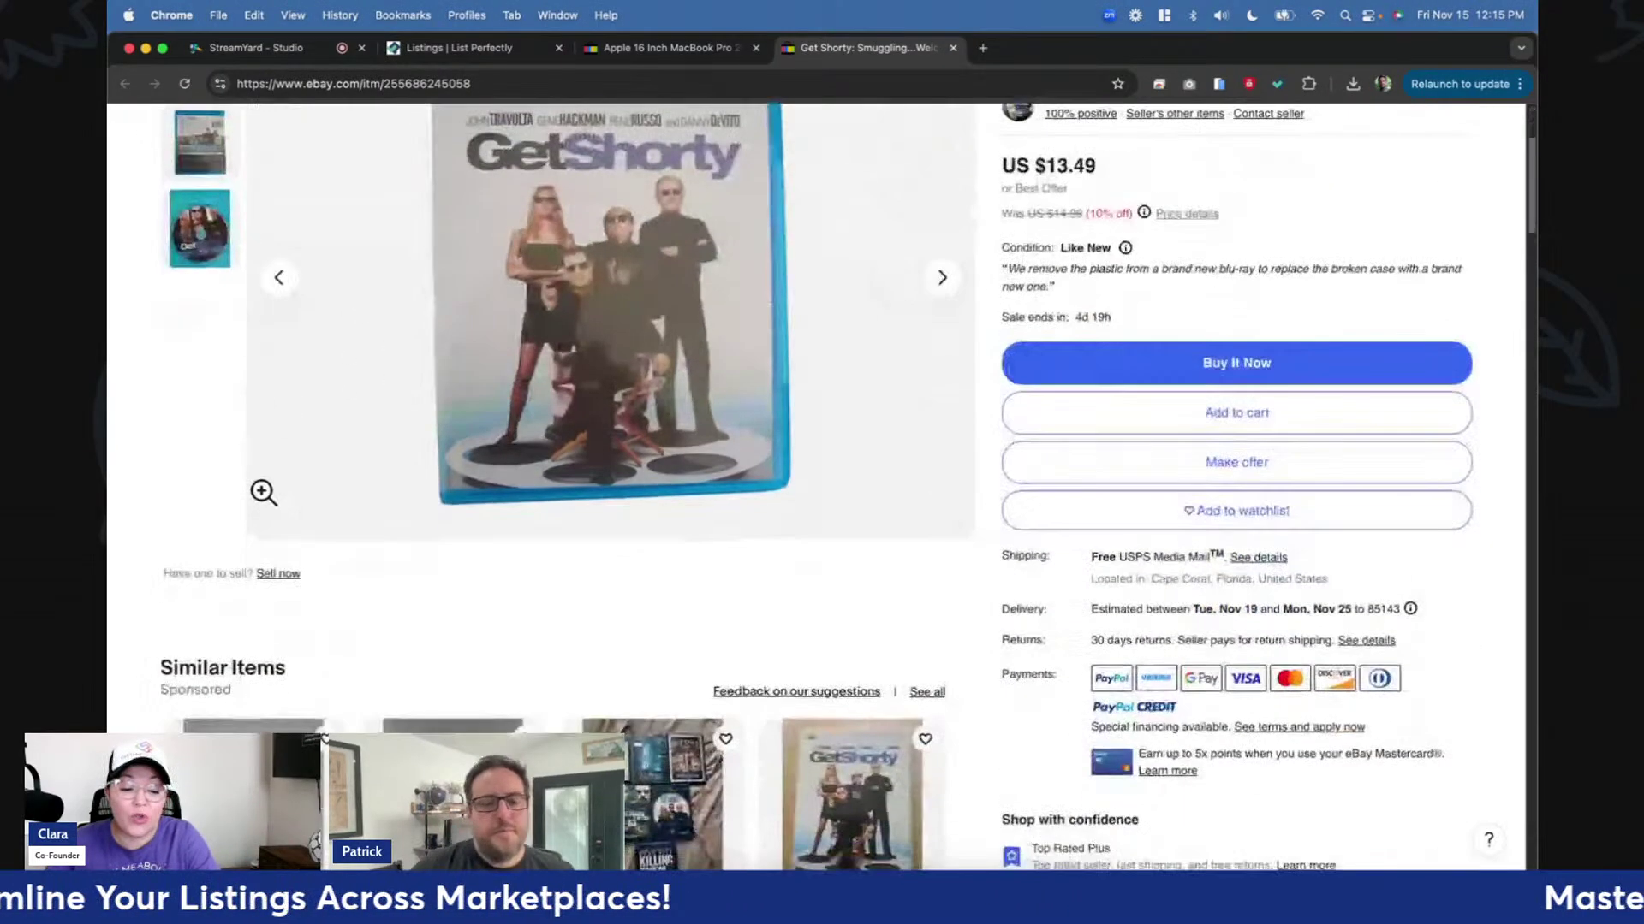
scroll(283, 462, "down", 1)
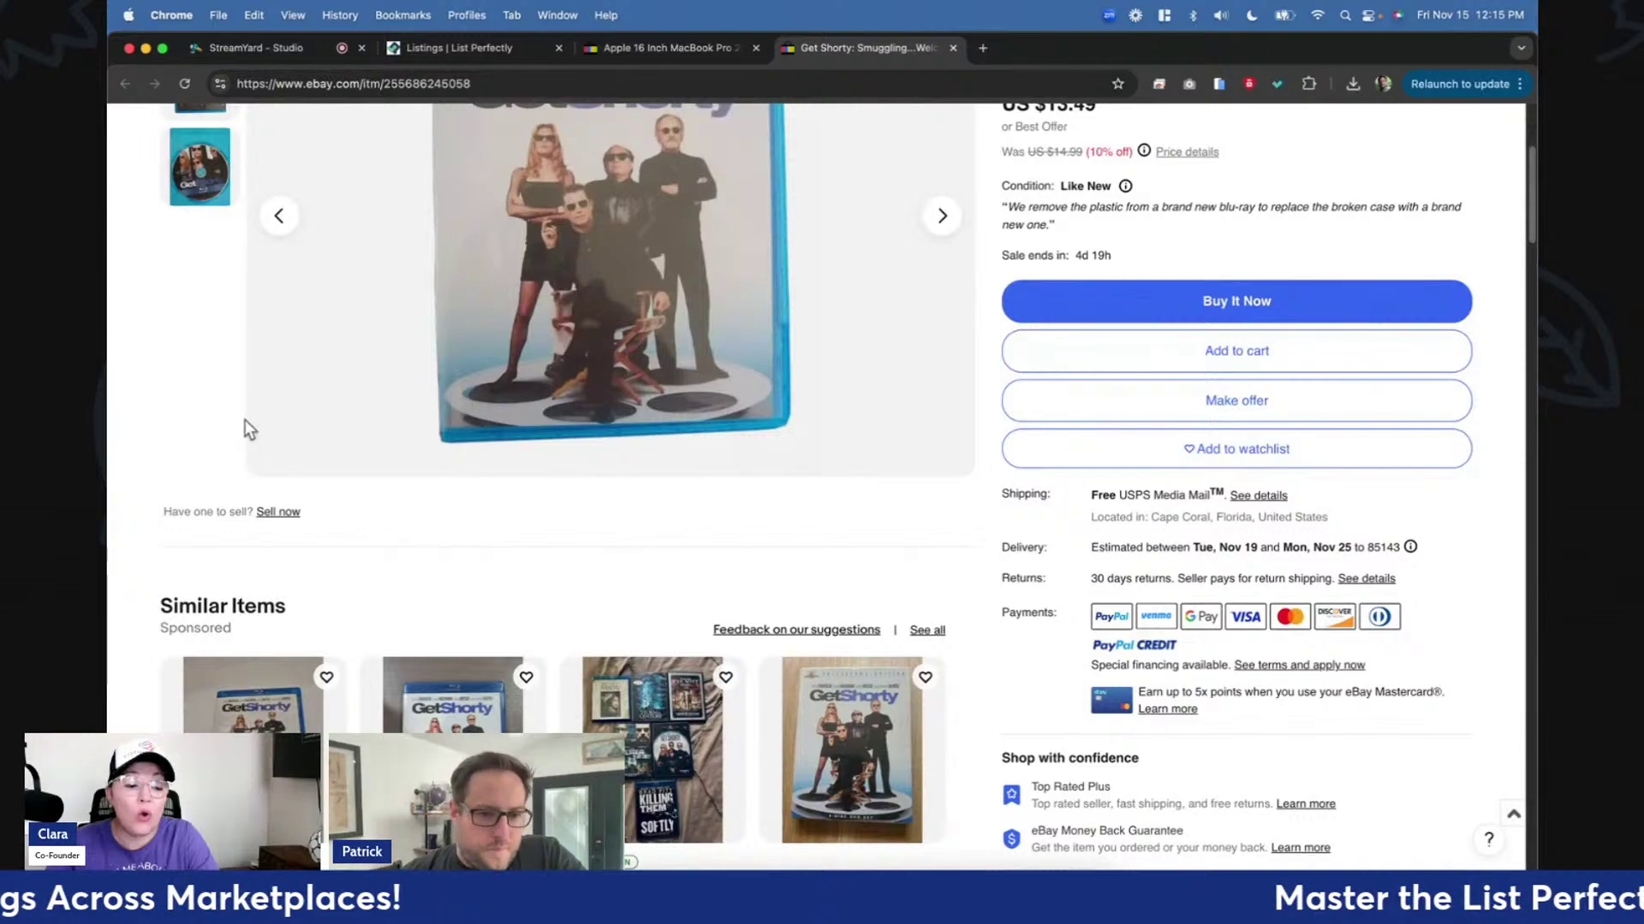
scroll(218, 443, "down", 6)
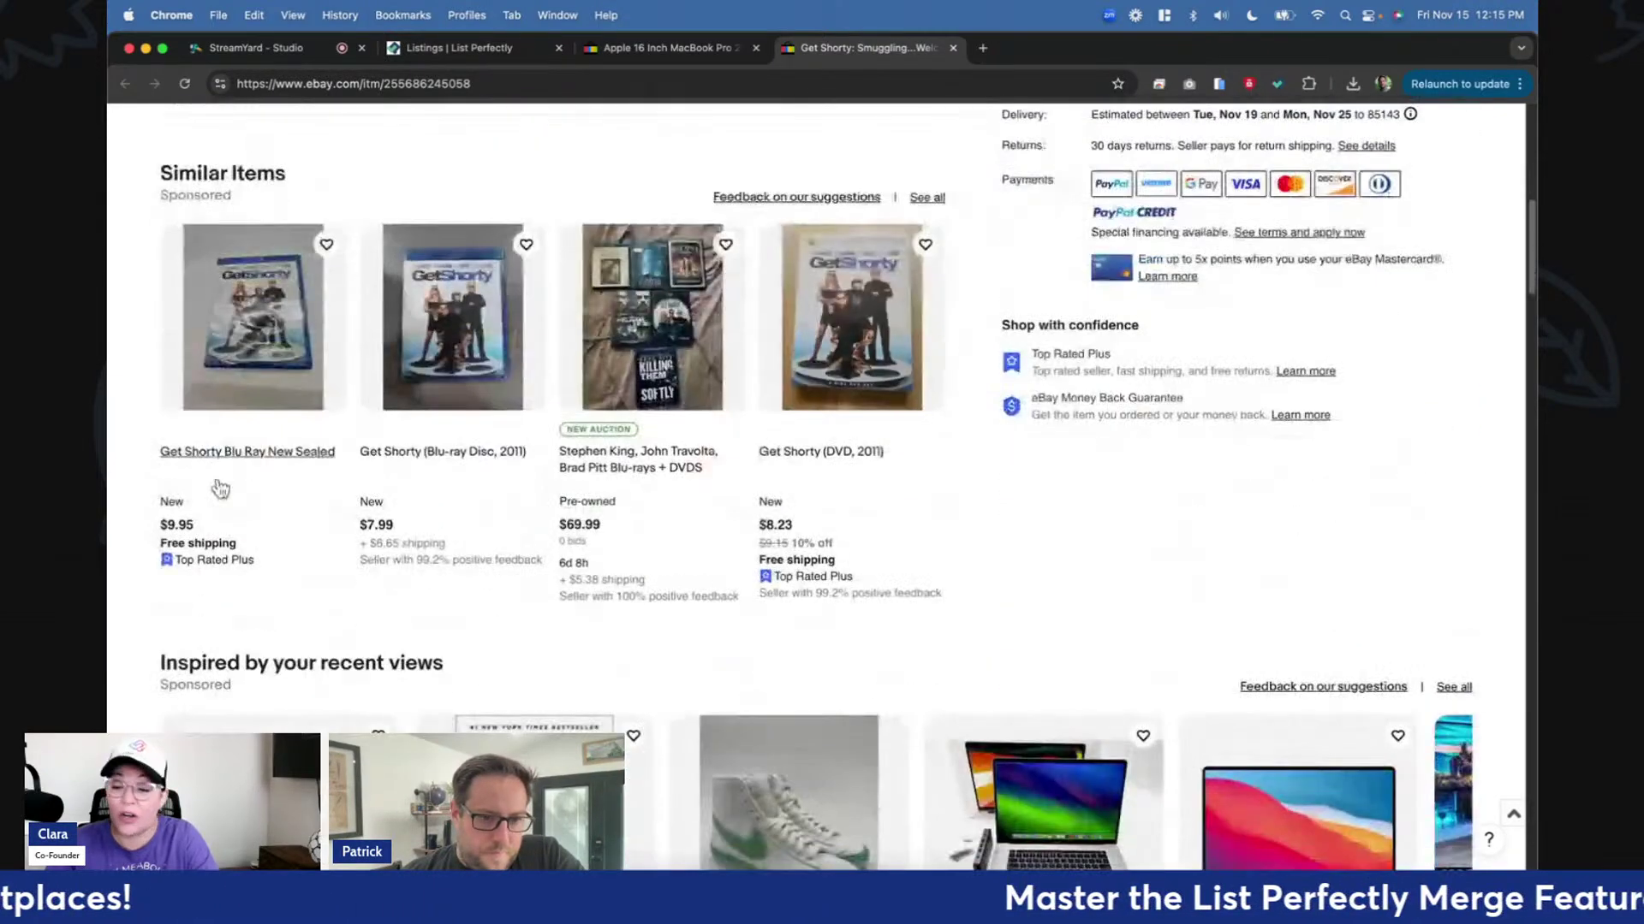
scroll(220, 489, "down", 15)
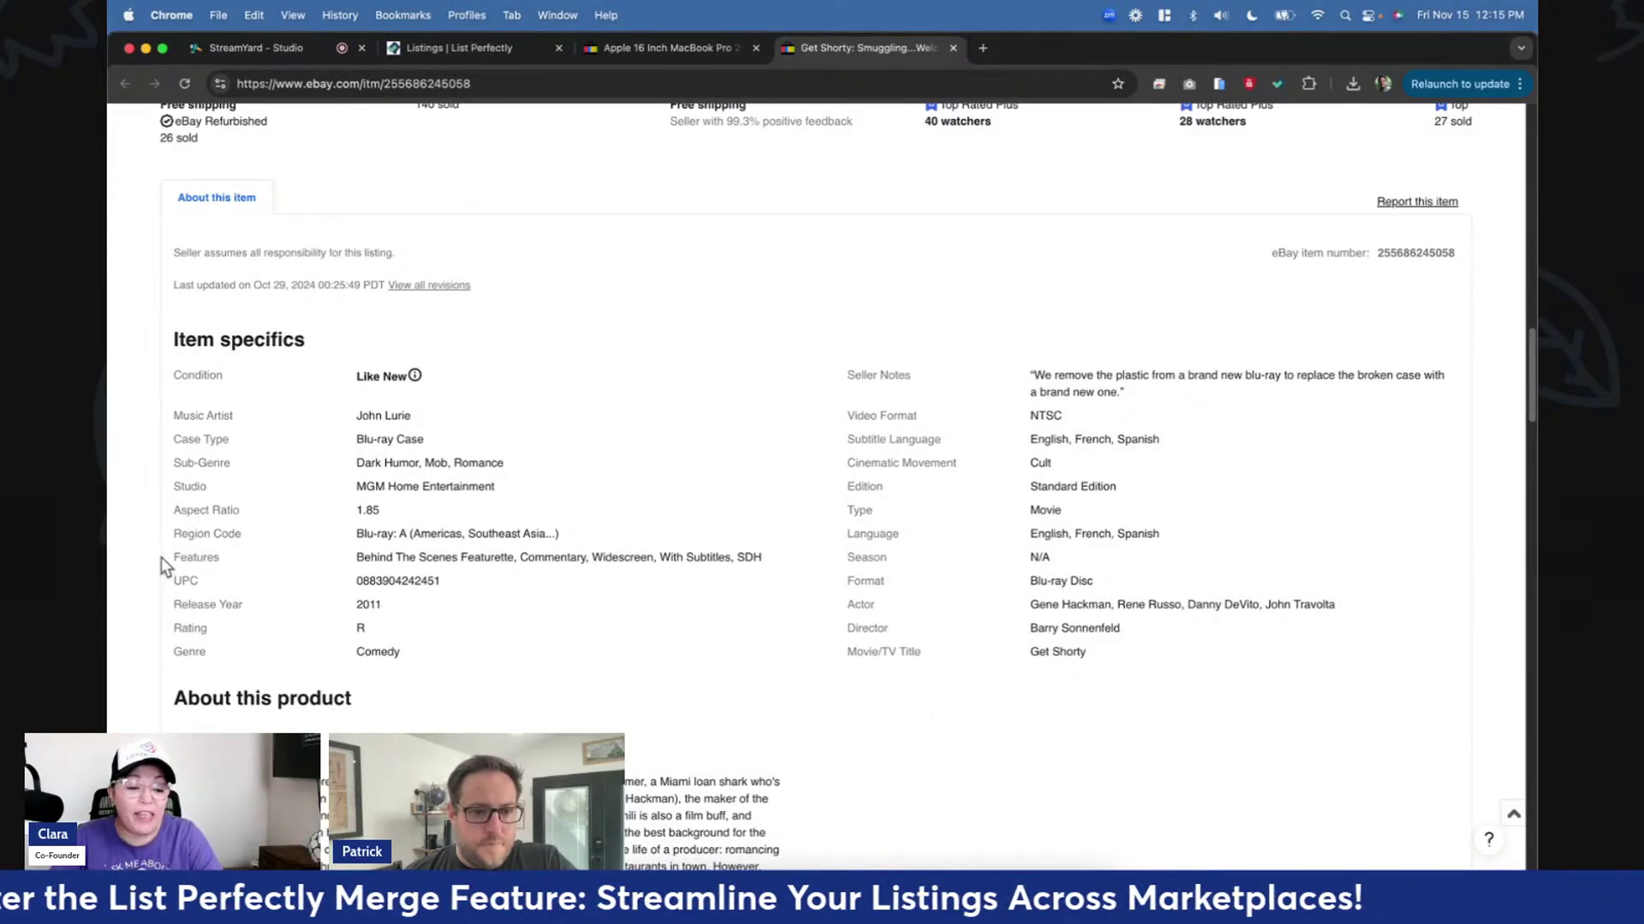
scroll(161, 558, "down", 1)
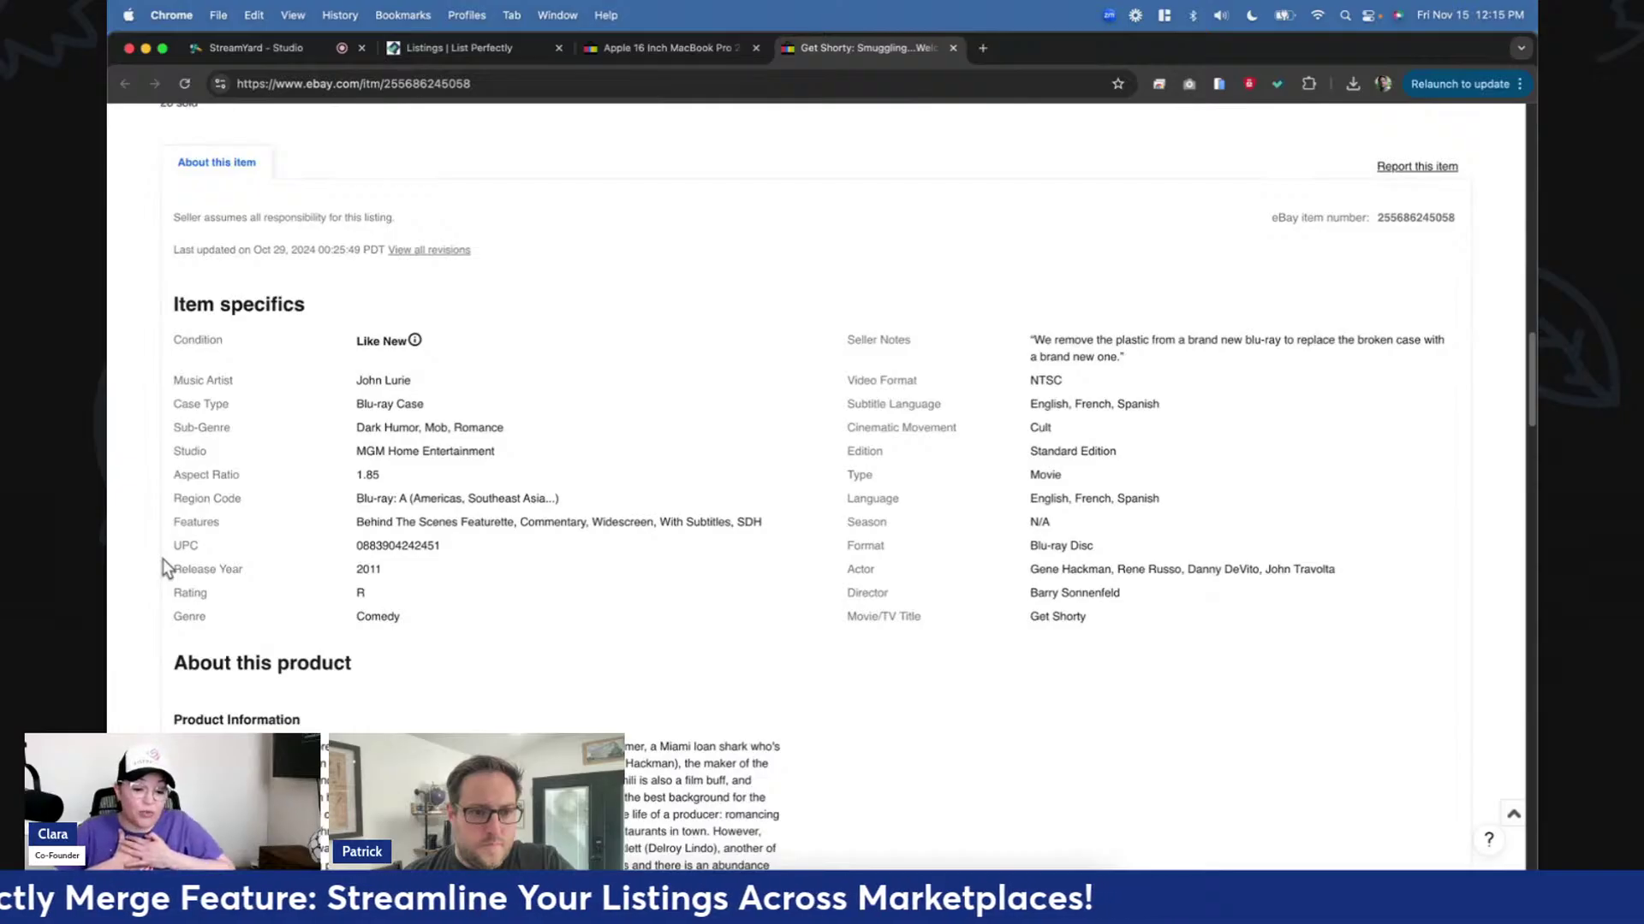
scroll(164, 559, "down", 5)
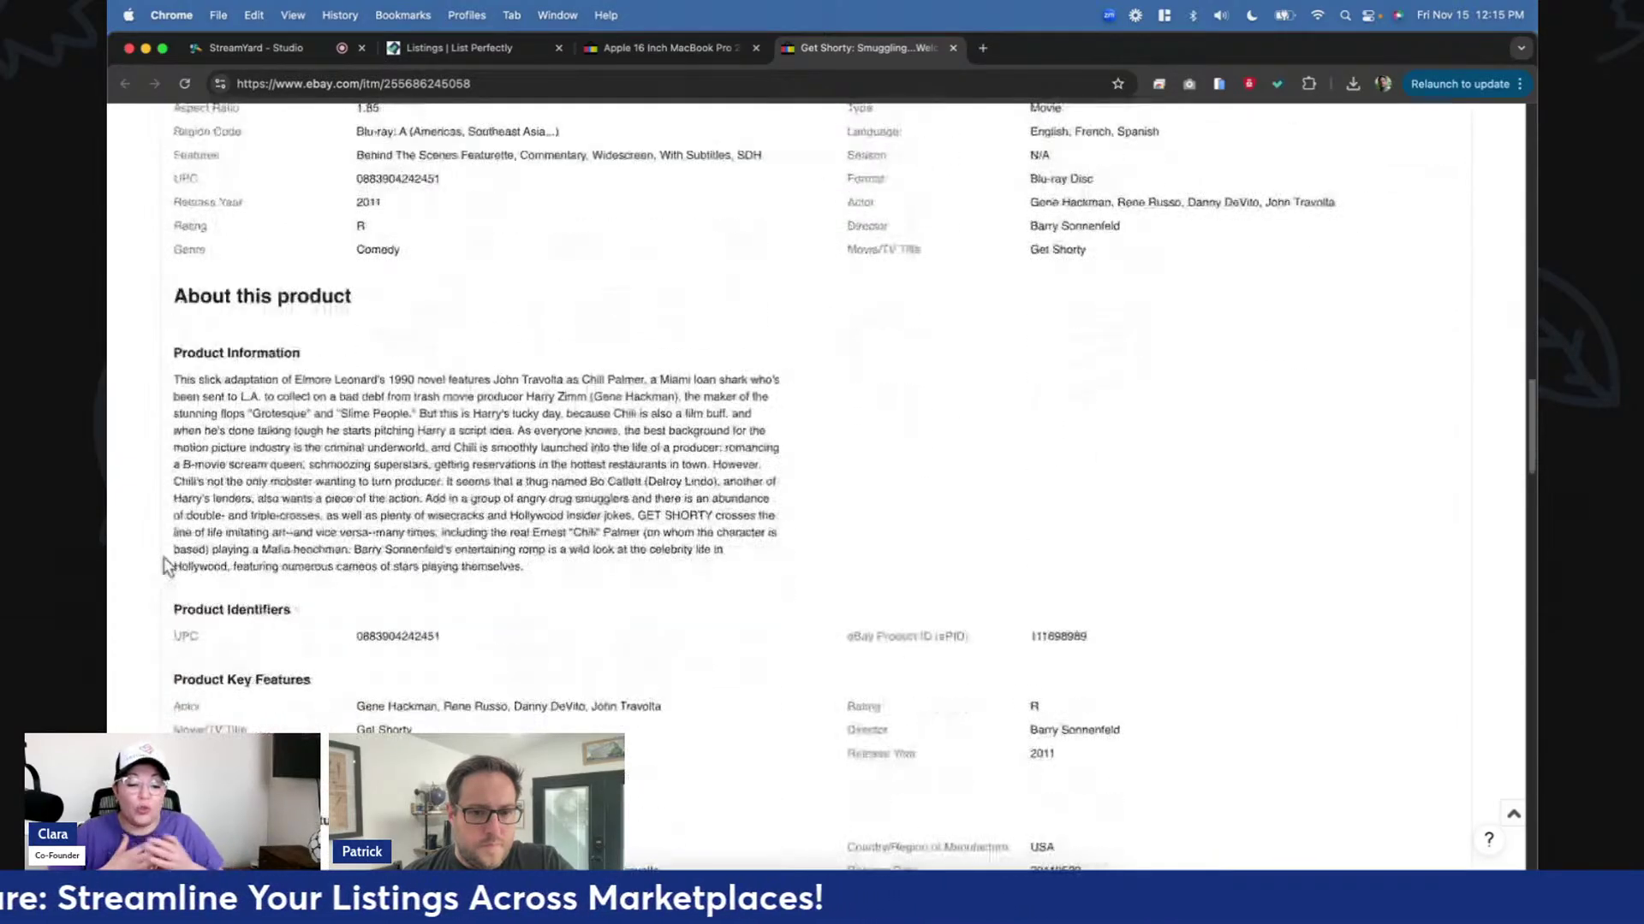
scroll(166, 566, "down", 4)
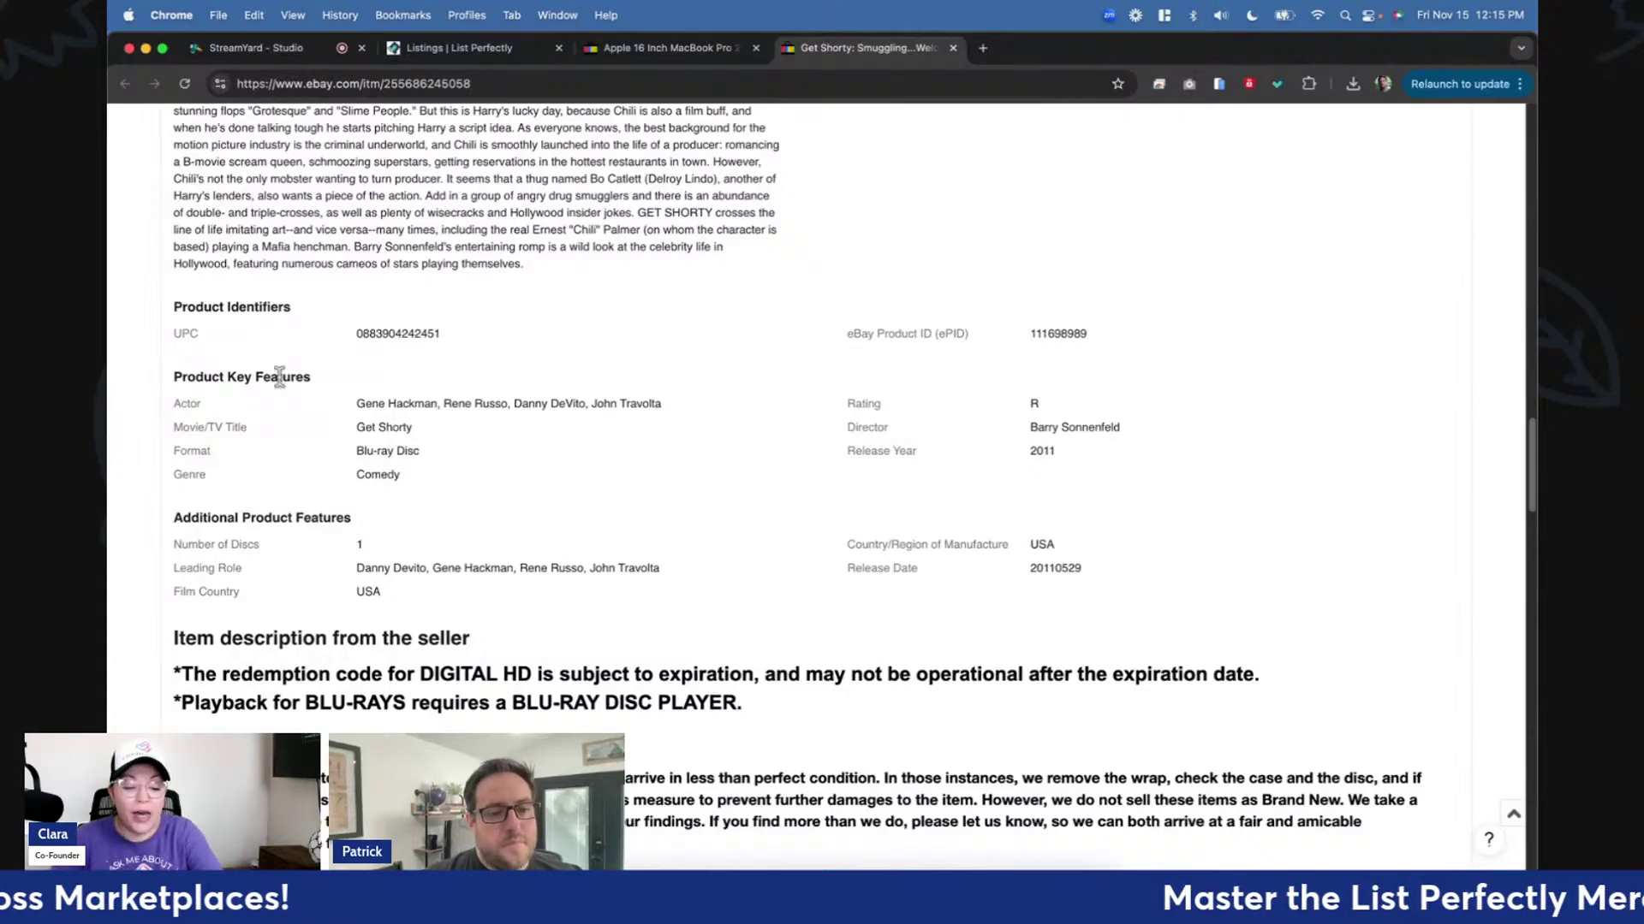
scroll(277, 378, "up", 5)
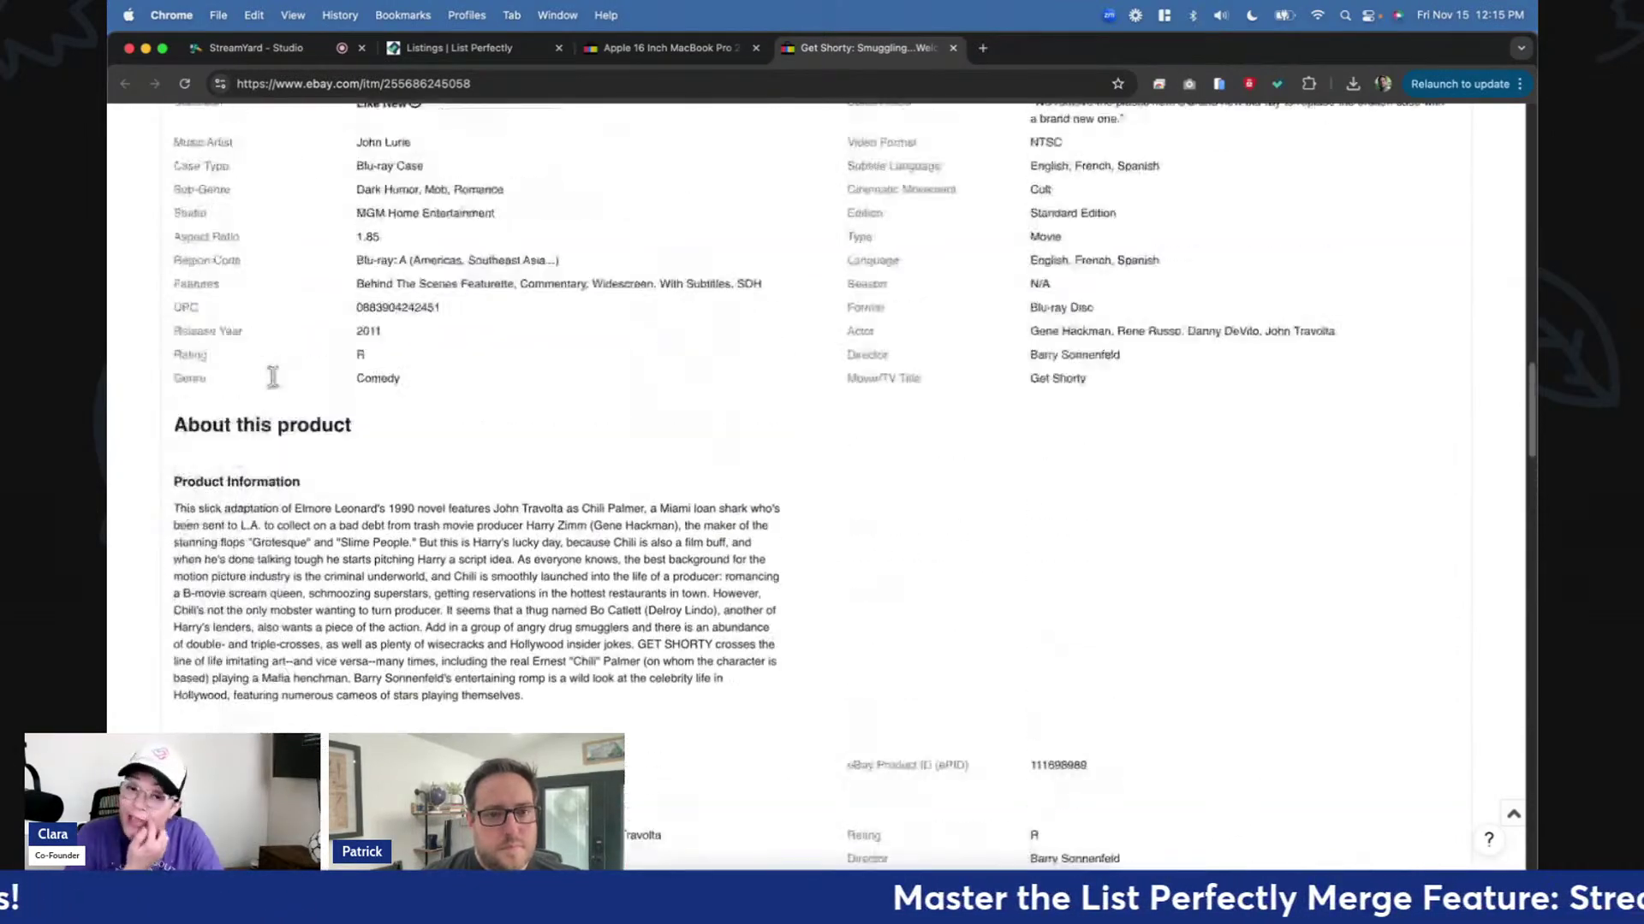
scroll(273, 378, "up", 4)
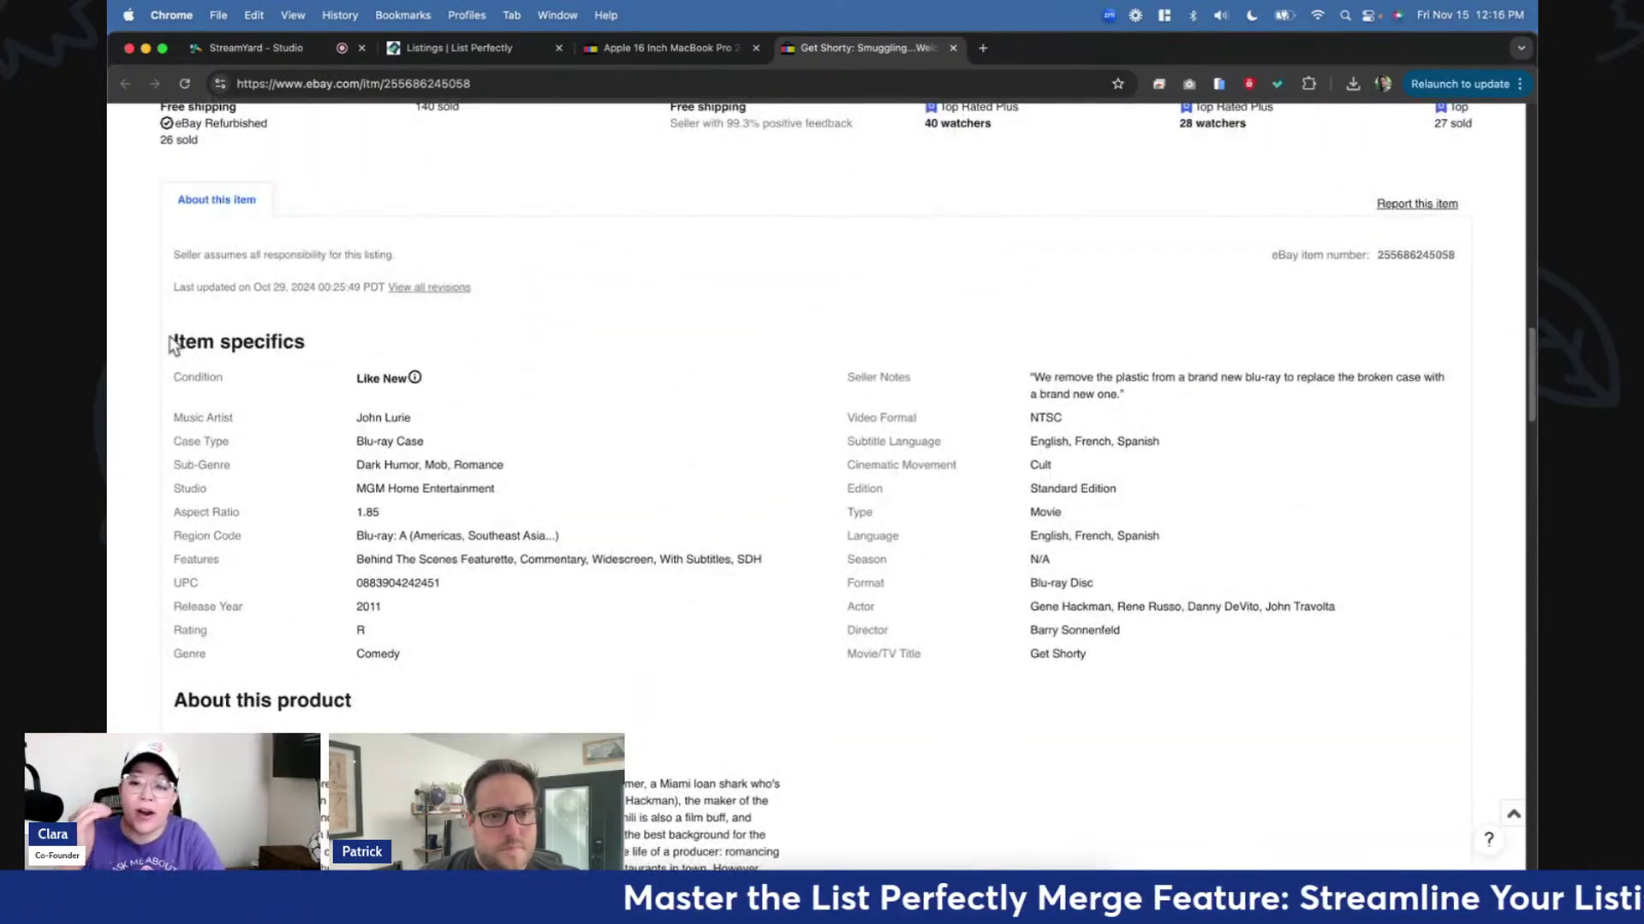
Highlight the Get Shorty listing's item specifics and product information for reading, and clear the highlight.
left_click_drag(172, 341, 1158, 790)
scroll(1158, 788, "down", 3)
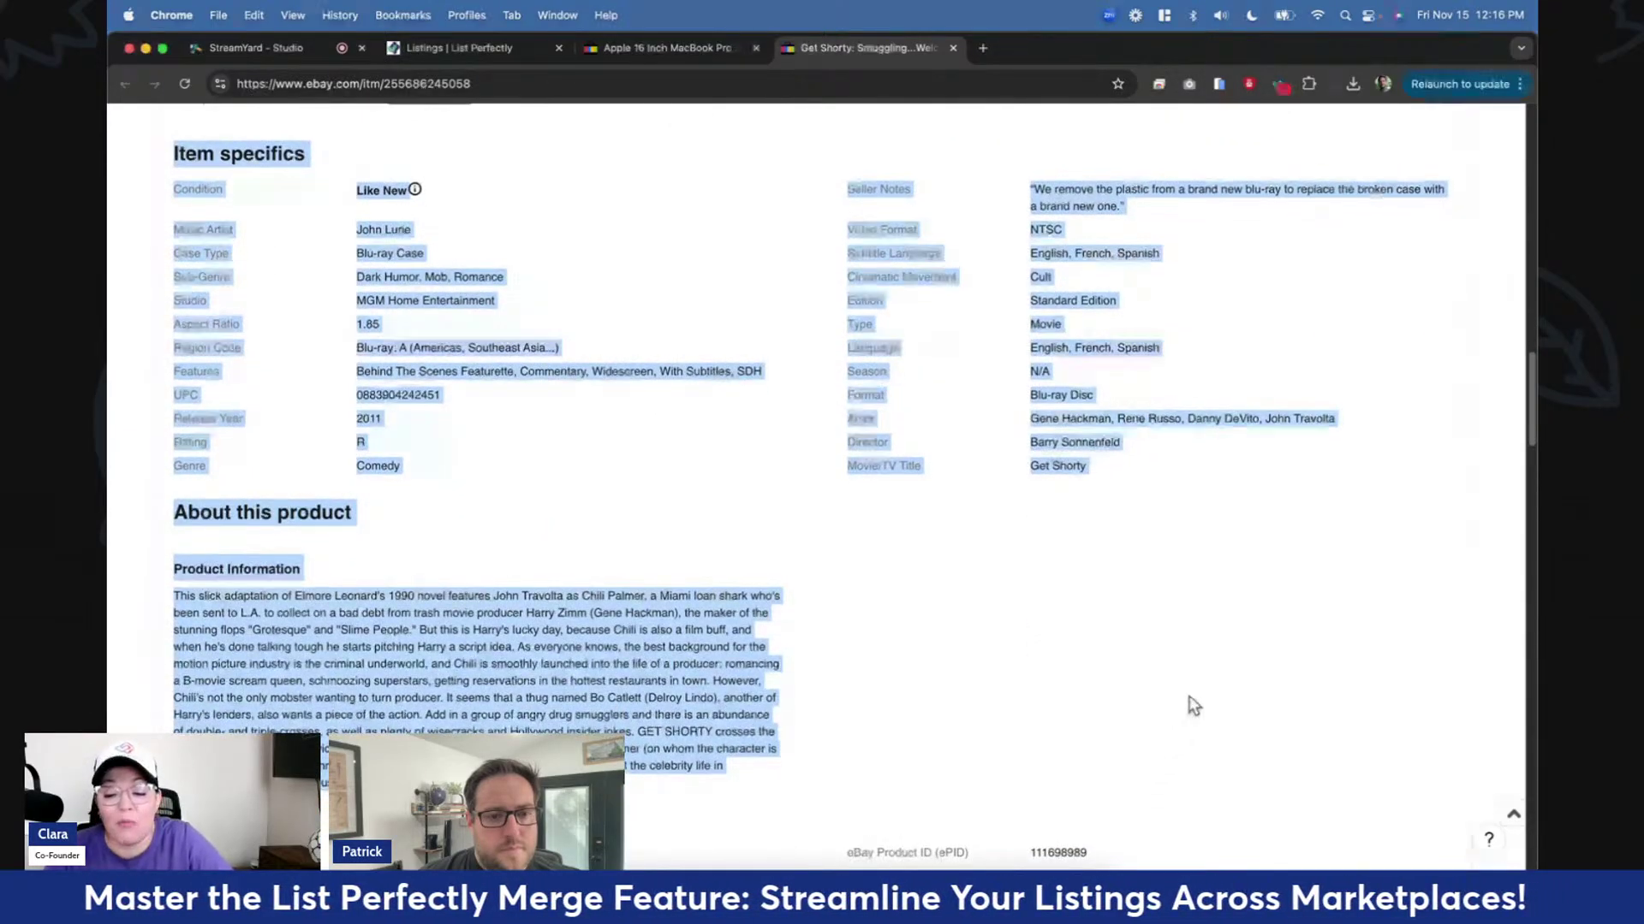
left_click(1189, 697)
Create a new eBay draft based on the Get Shorty Blu-ray listing.
scroll(1189, 694, "up", 4)
scroll(1194, 697, "up", 1)
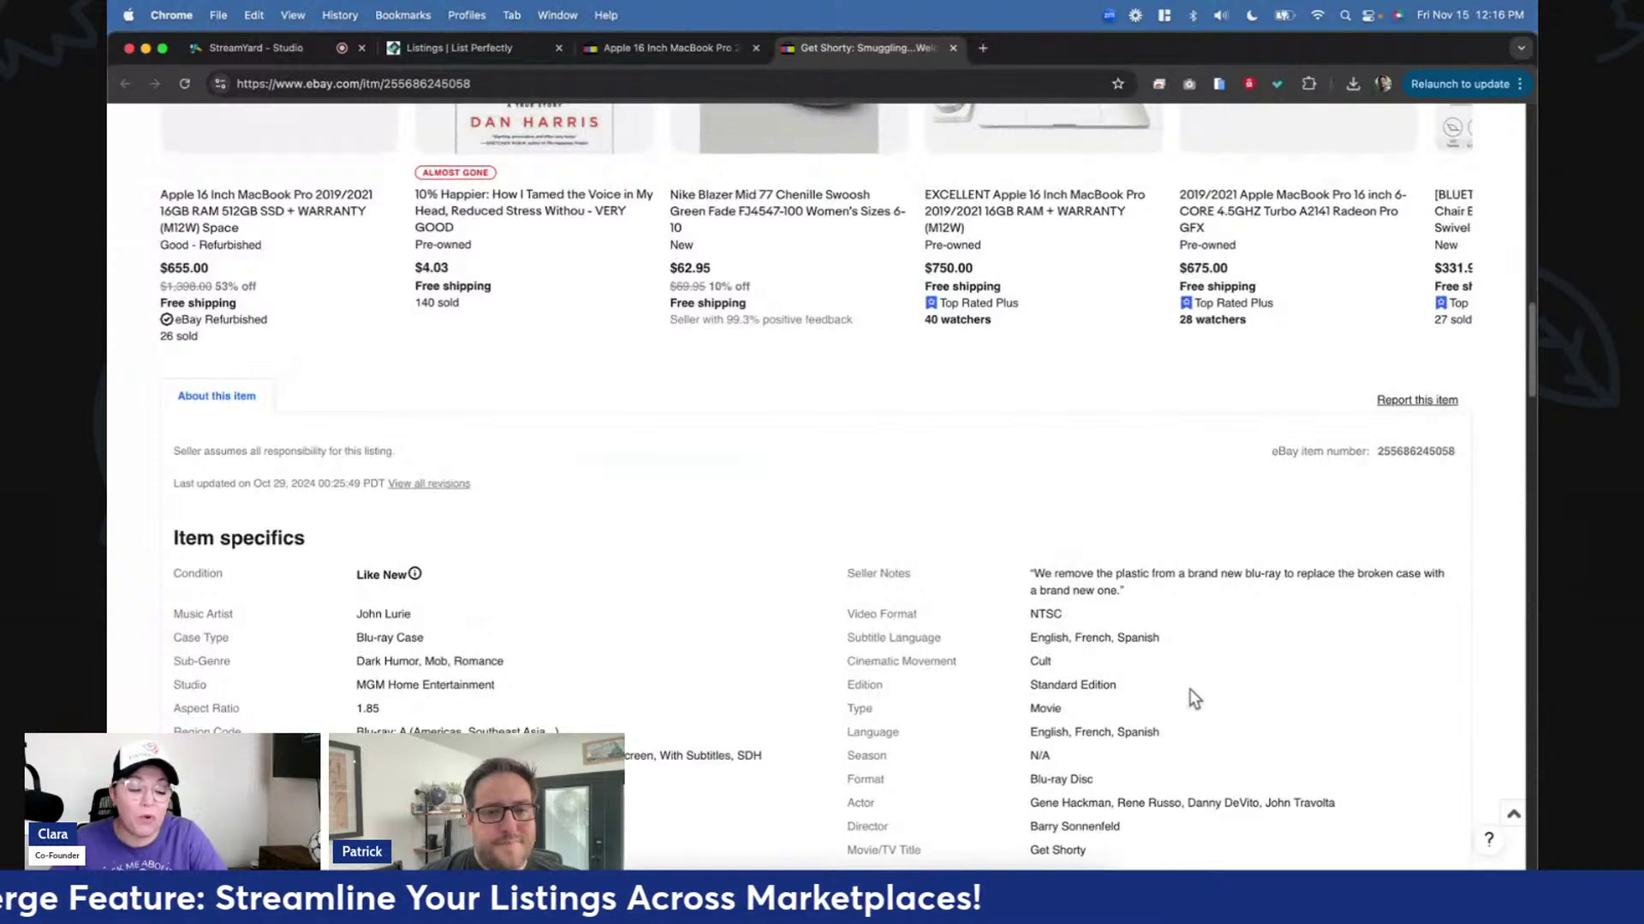
scroll(1192, 694, "up", 2)
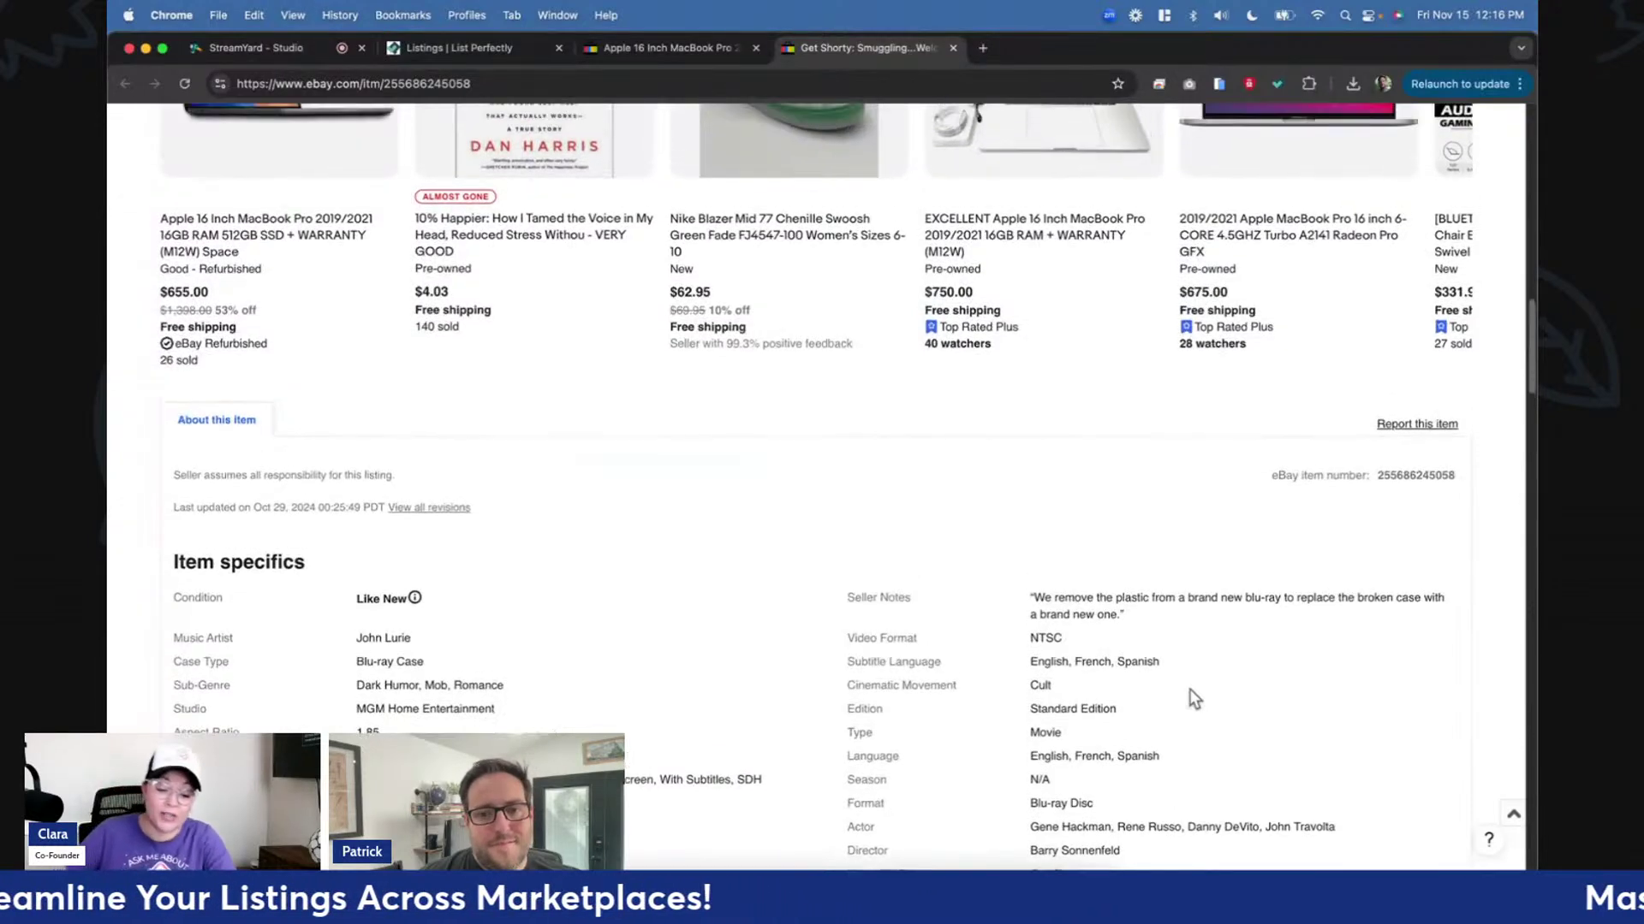
scroll(1195, 698, "up", 6)
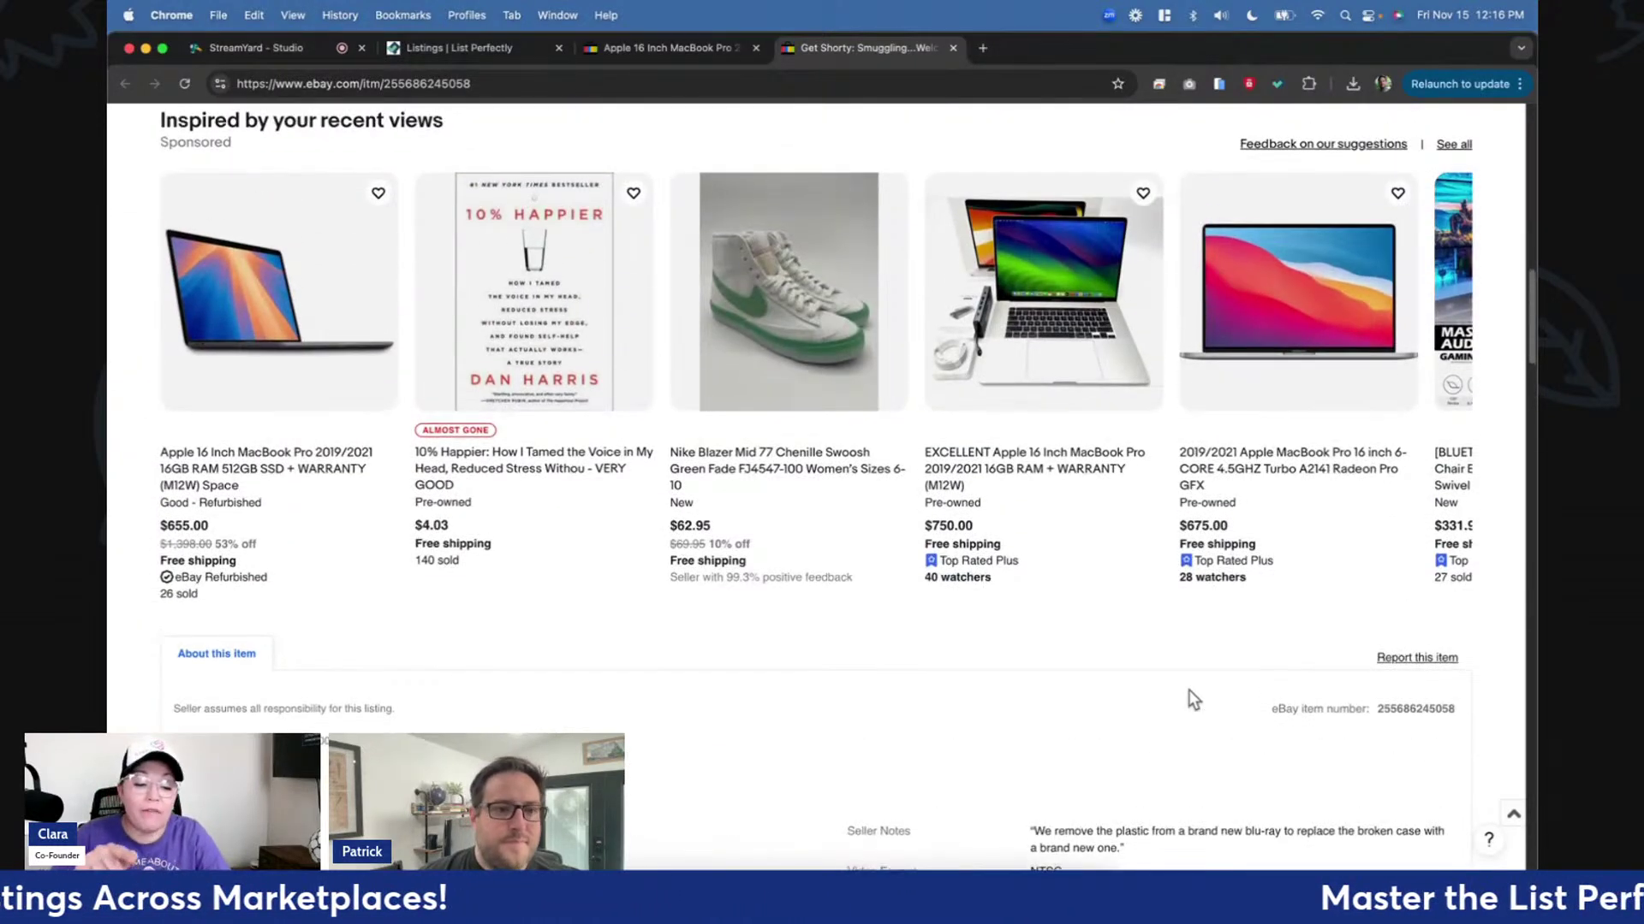
scroll(1195, 695, "up", 2)
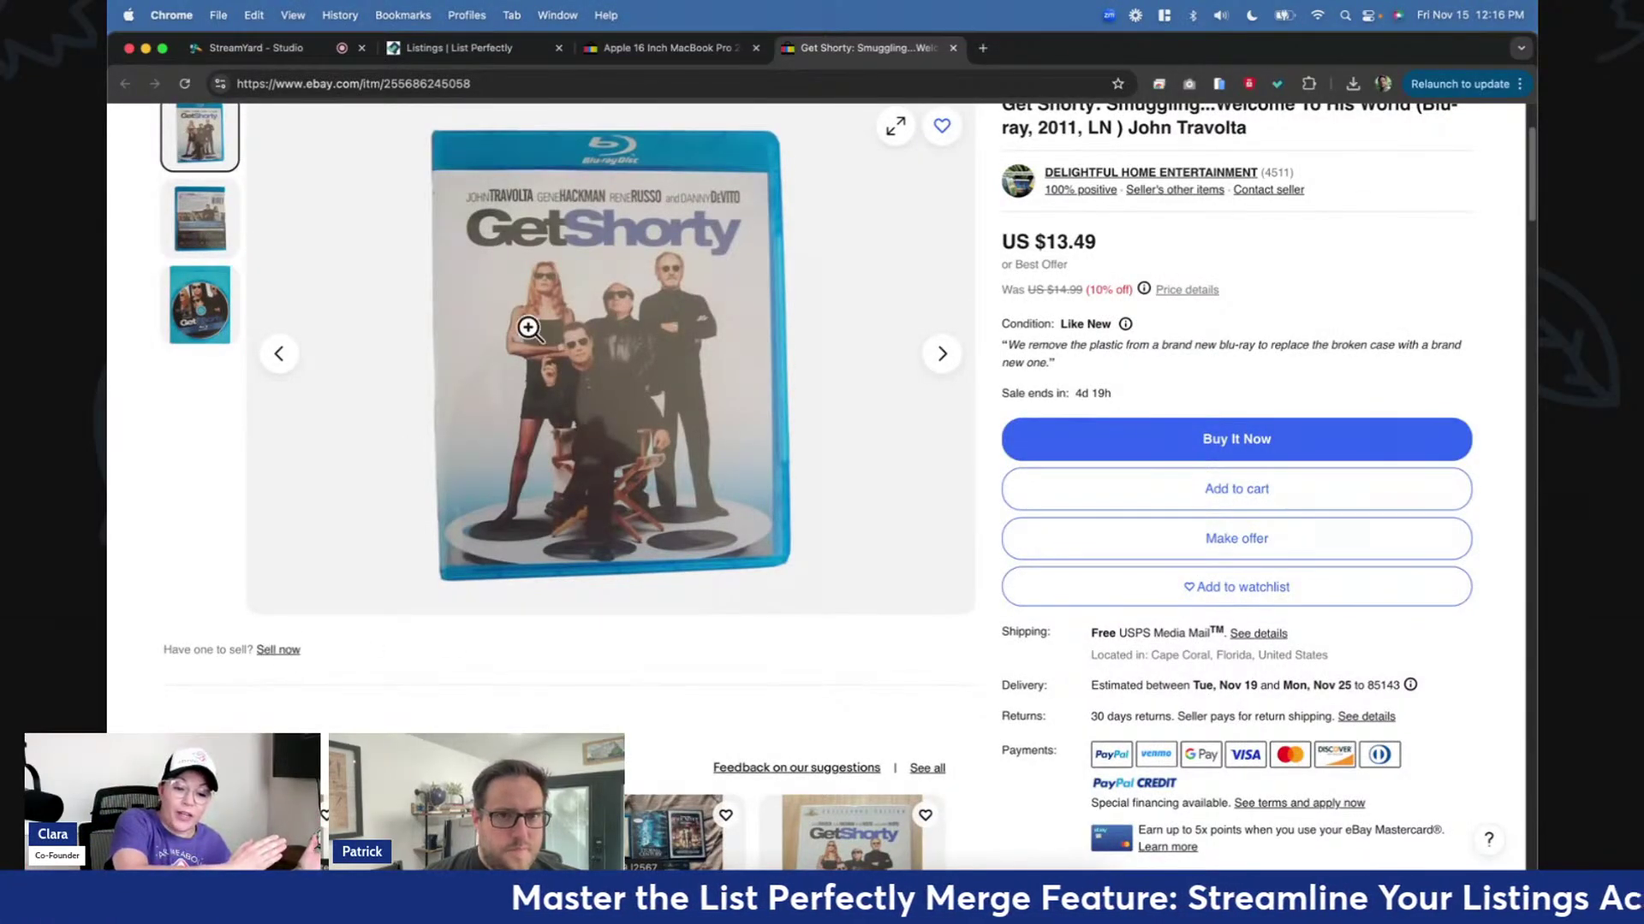
left_click(278, 651)
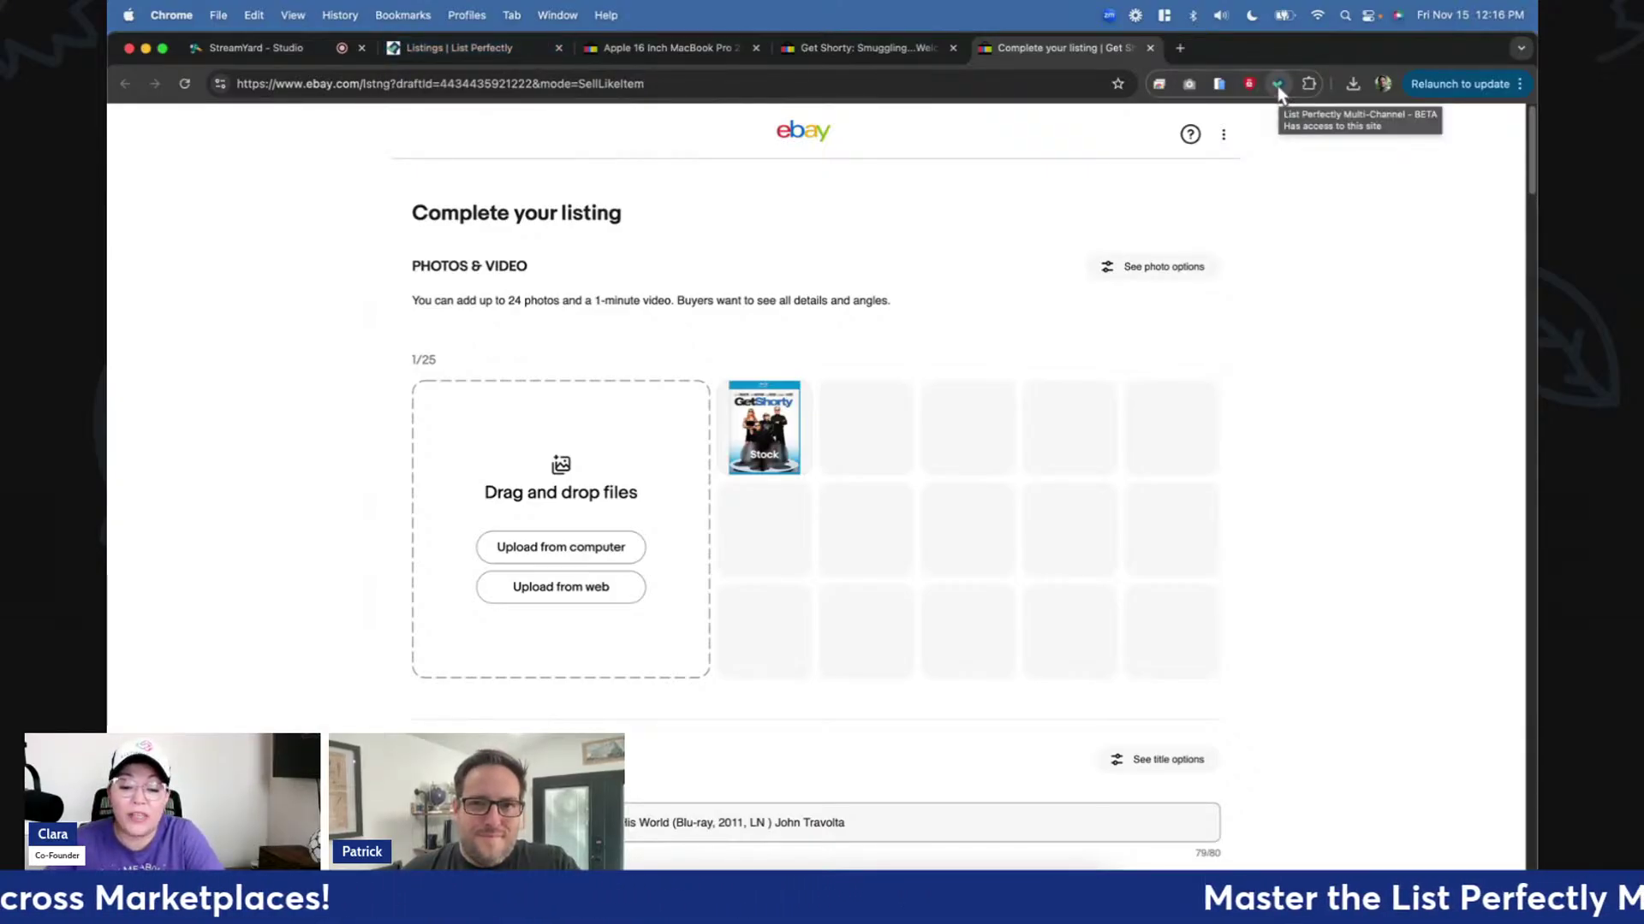
Search List Perfectly for "get short" from the eBay draft and merge the Get Shorty Blu-Ray Disc Movie listing into it.
left_click(1278, 84)
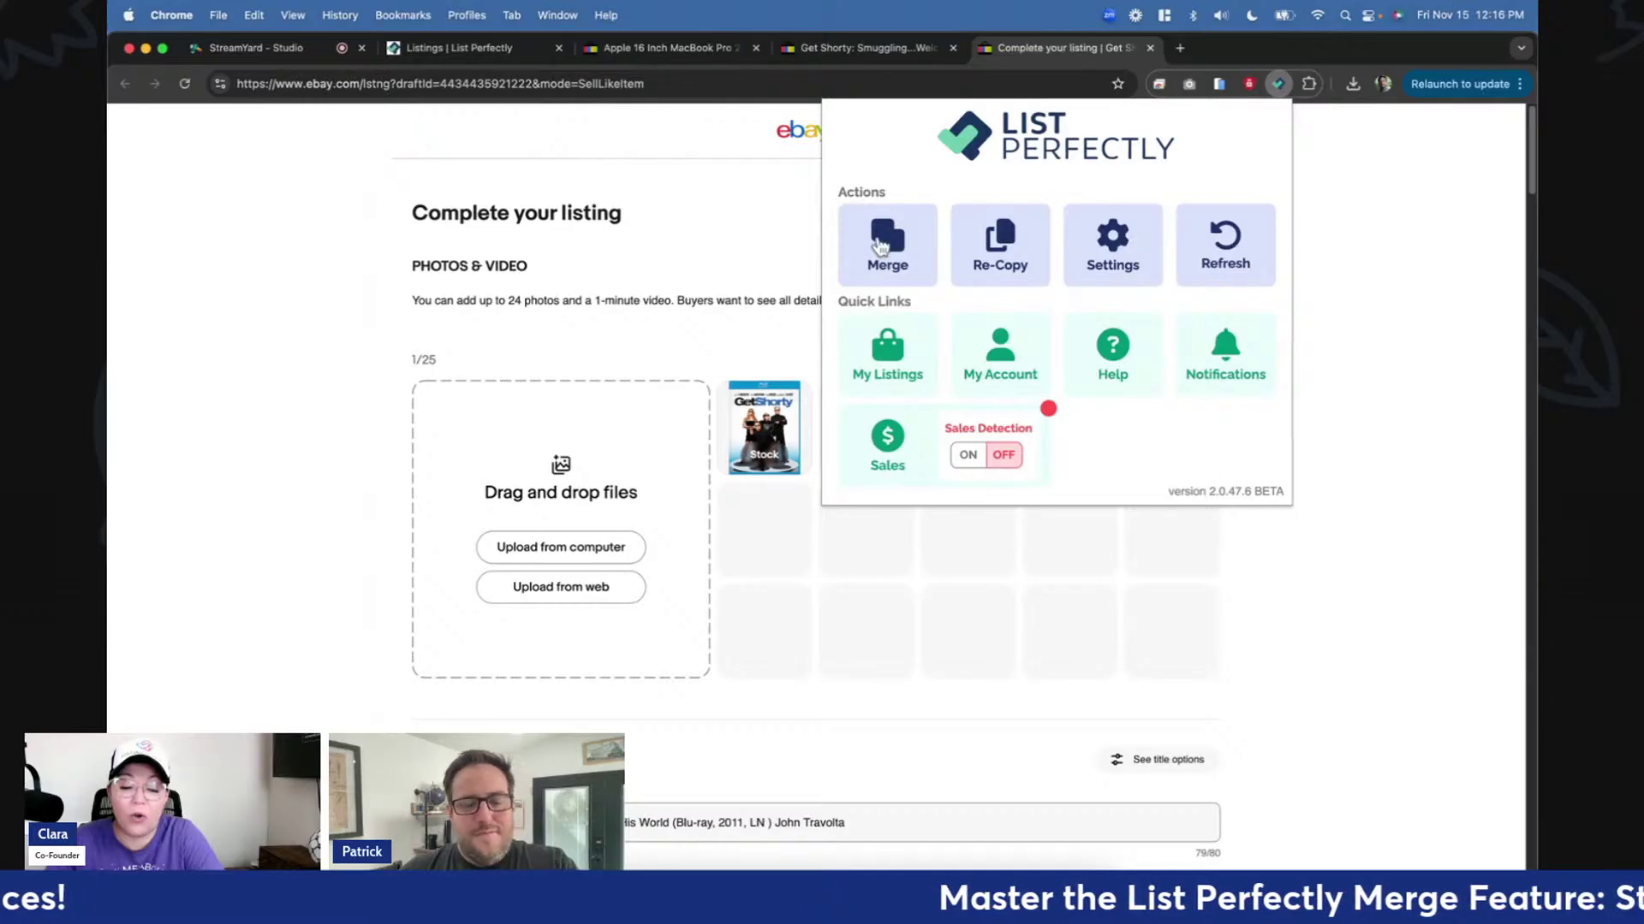
left_click(884, 255)
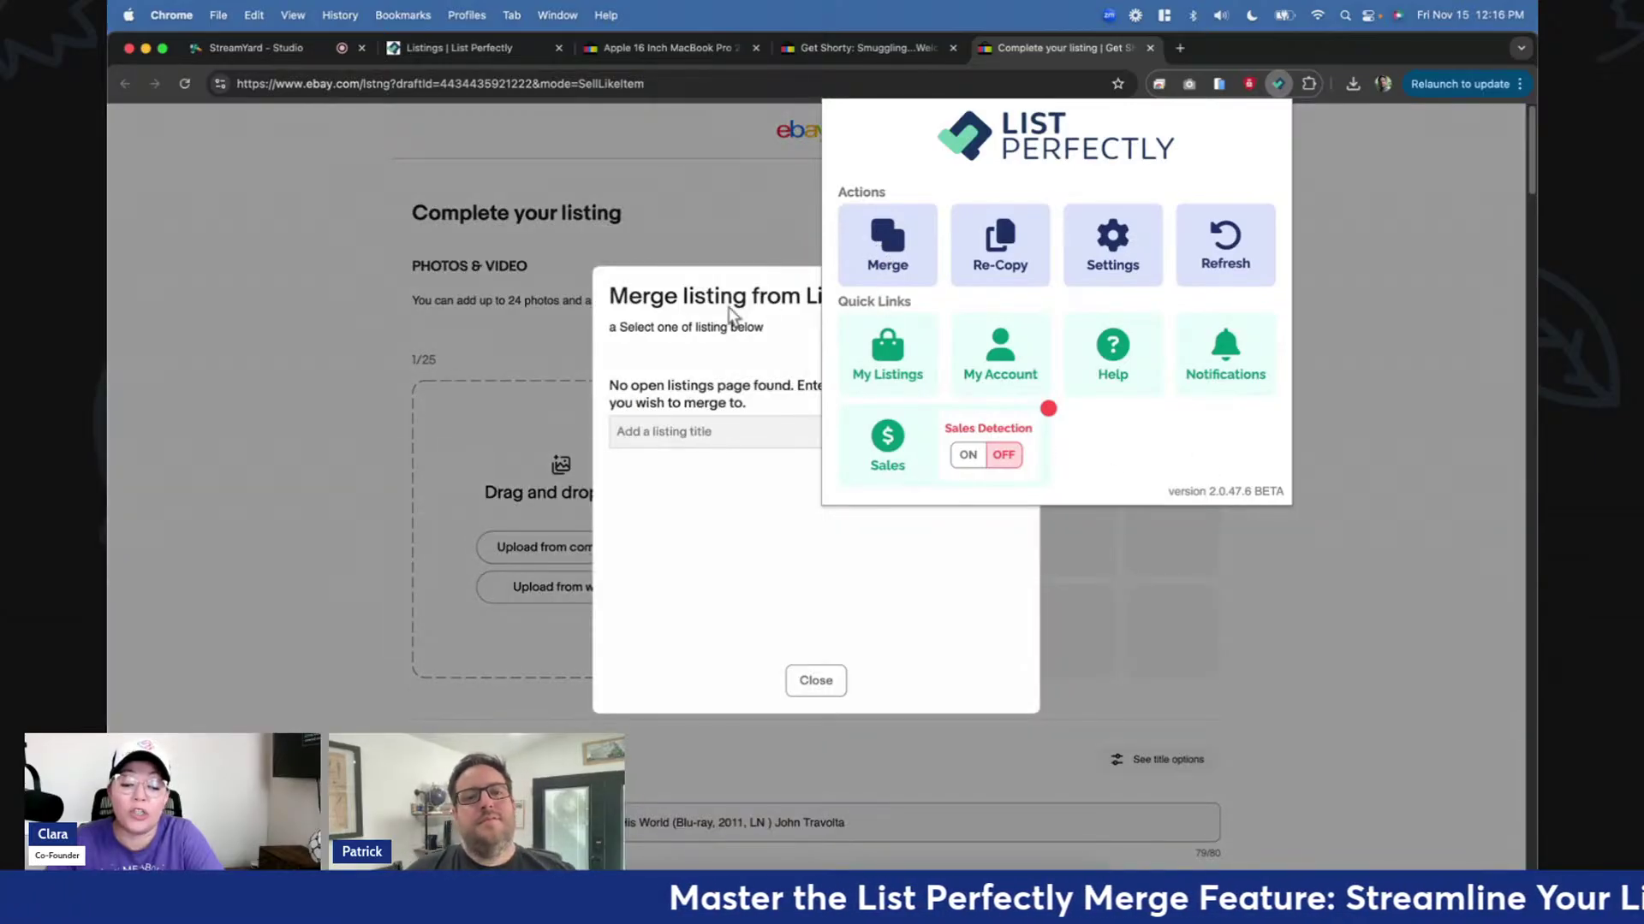
left_click(682, 436)
left_click(683, 436)
type("get short")
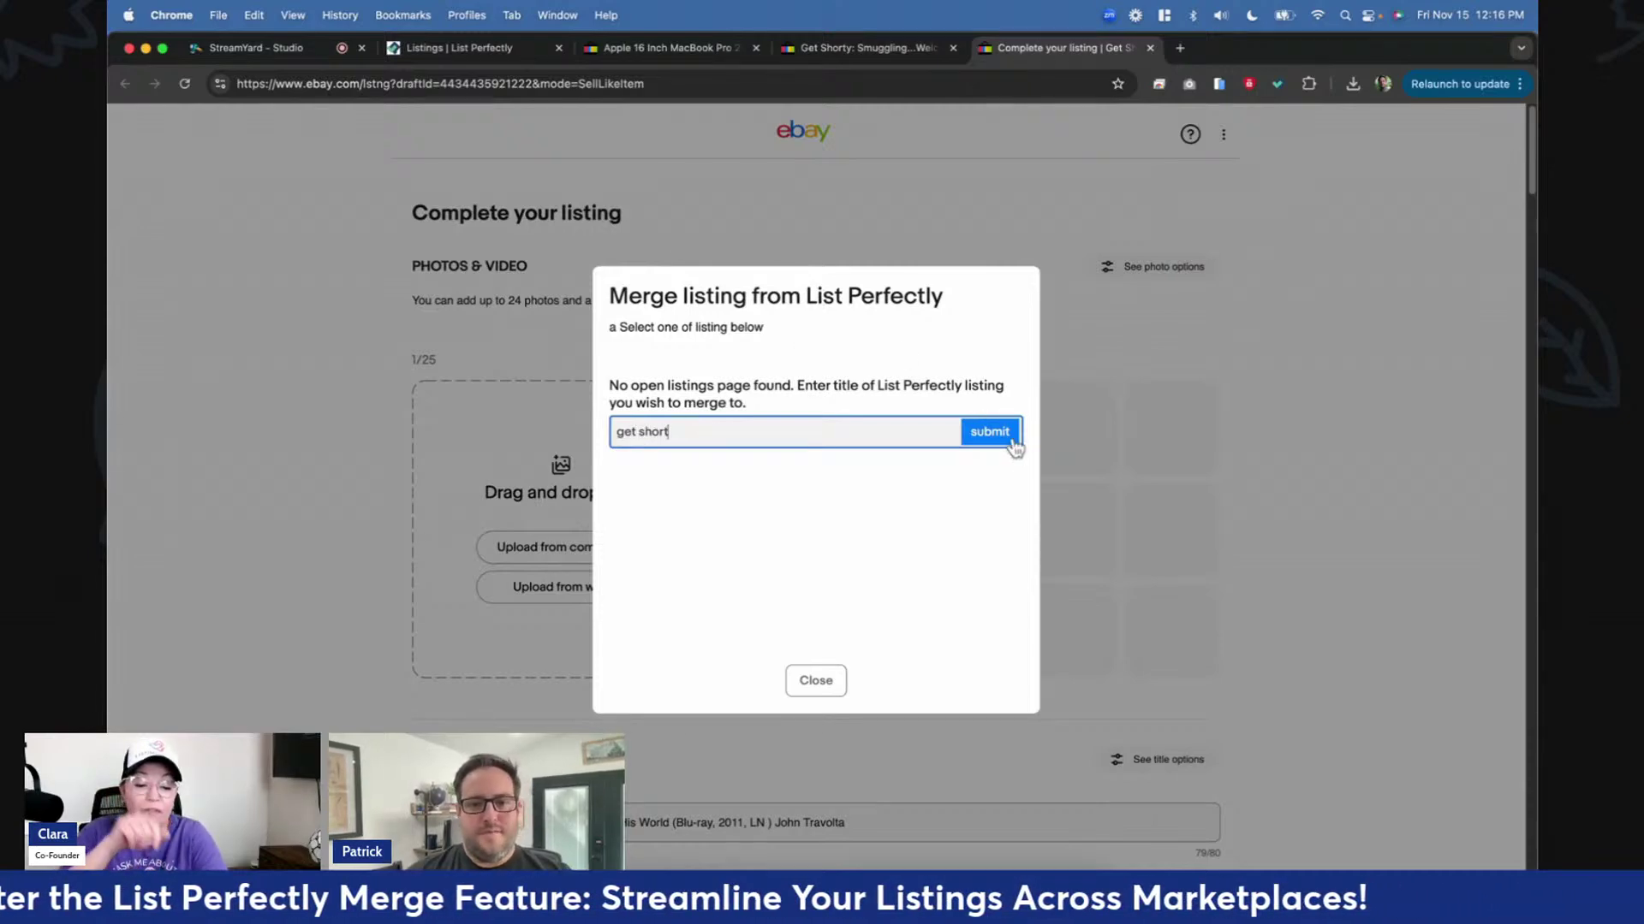
left_click(1009, 436)
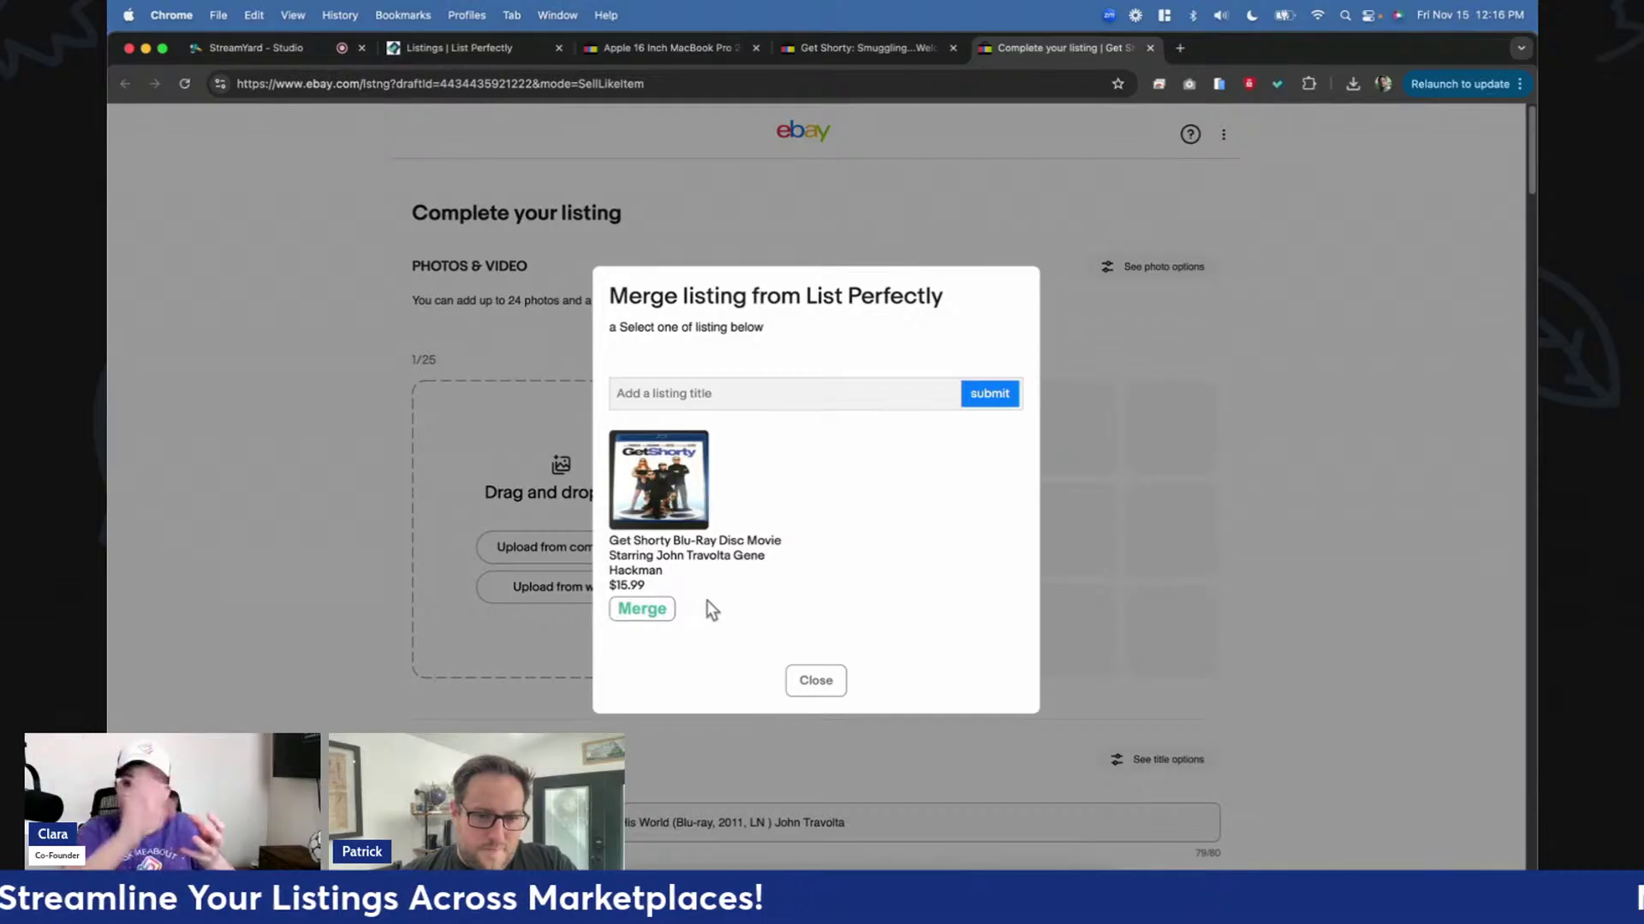
left_click(657, 615)
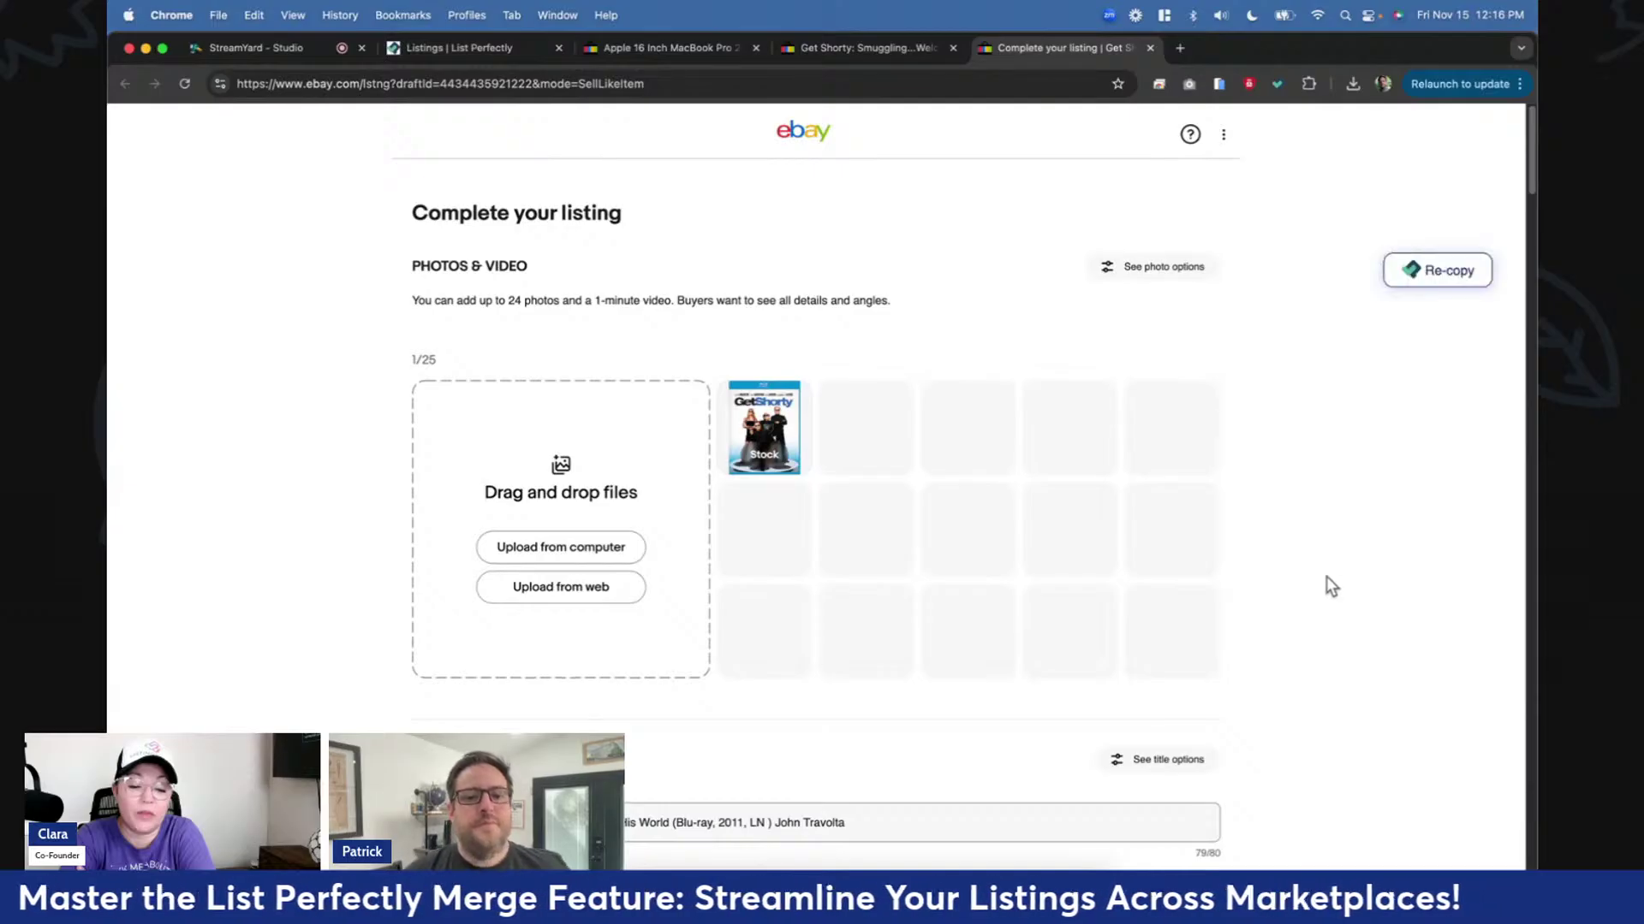
Review the merged Get Shorty draft from its photos and title through the item specifics to the pricing section.
scroll(1329, 582, "down", 2)
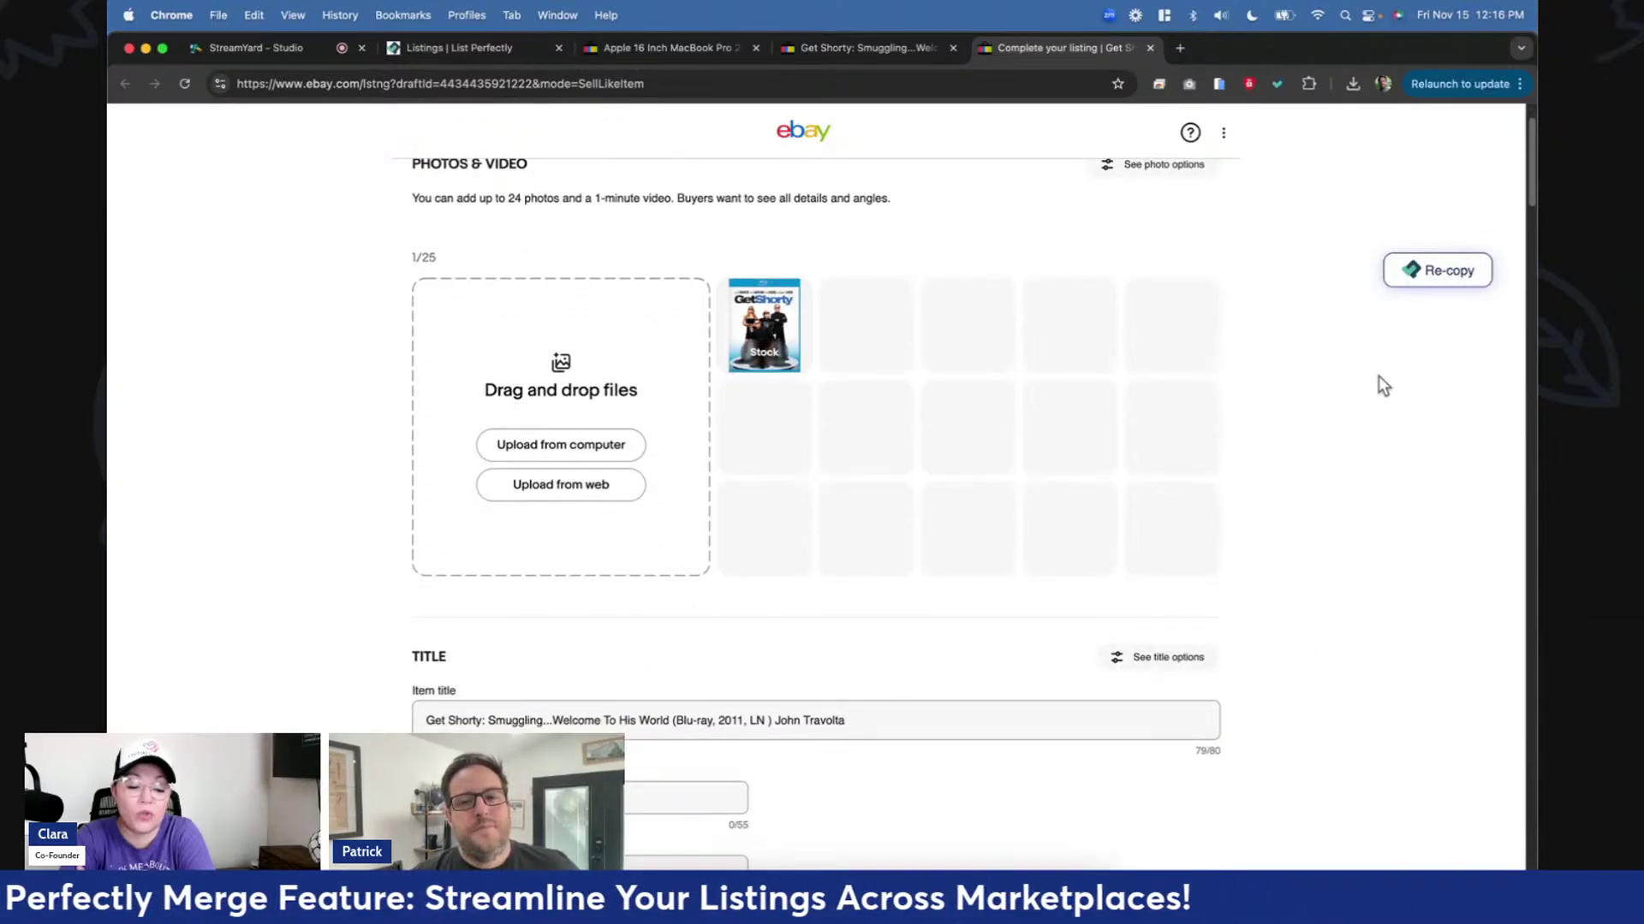
scroll(1329, 605, "down", 5)
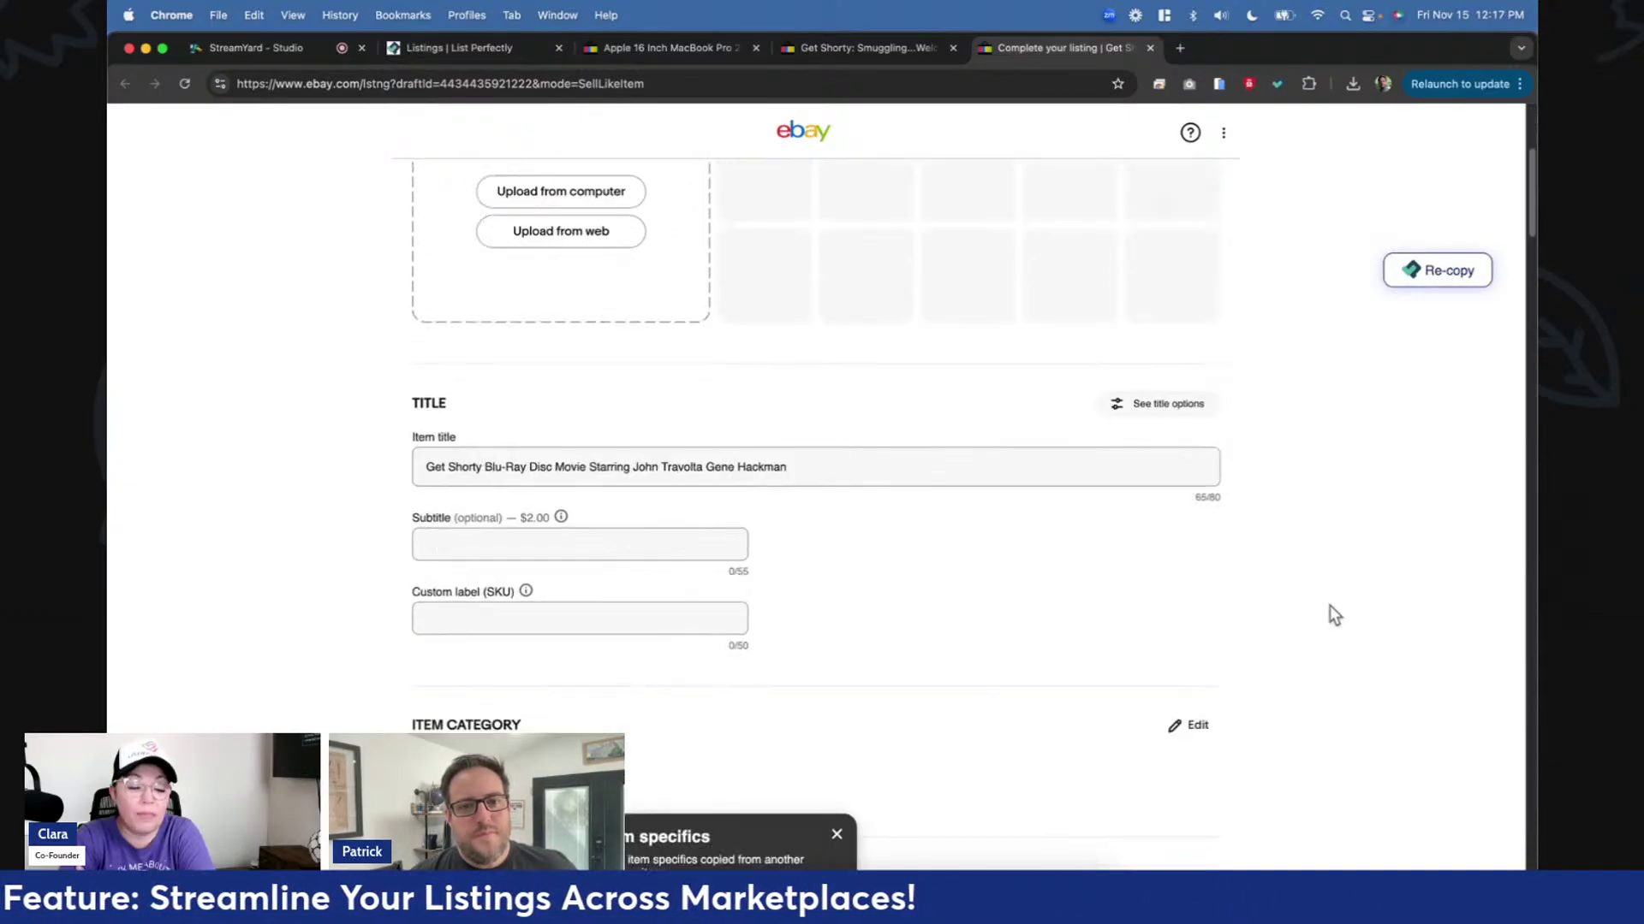
scroll(1326, 582, "down", 3)
scroll(1319, 526, "up", 8)
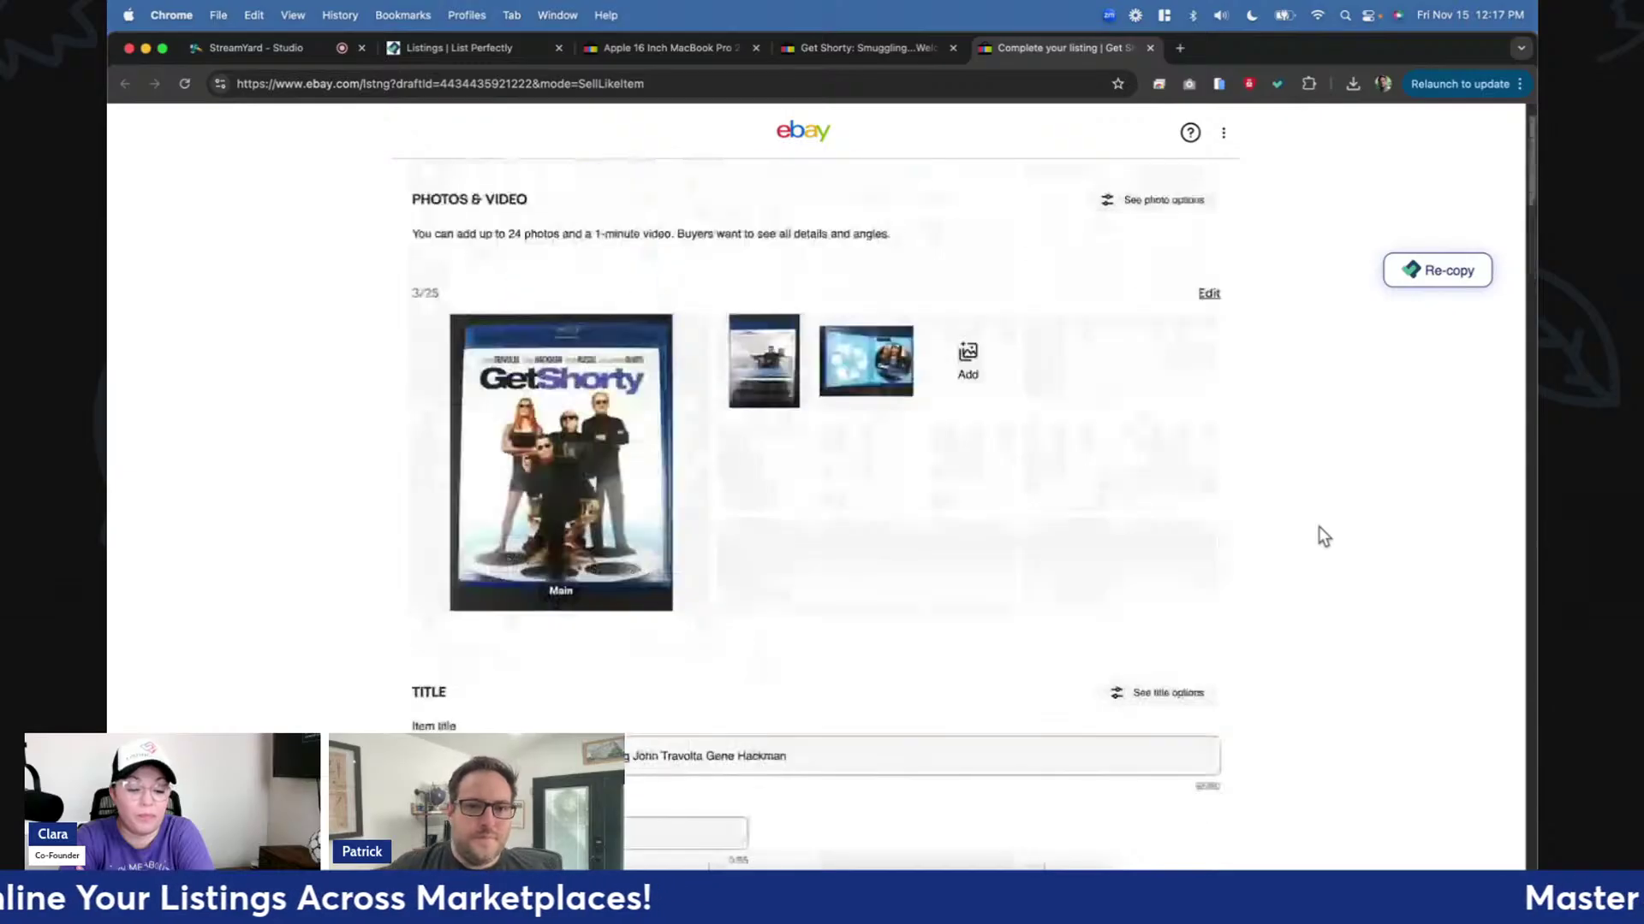
scroll(1164, 618, "down", 8)
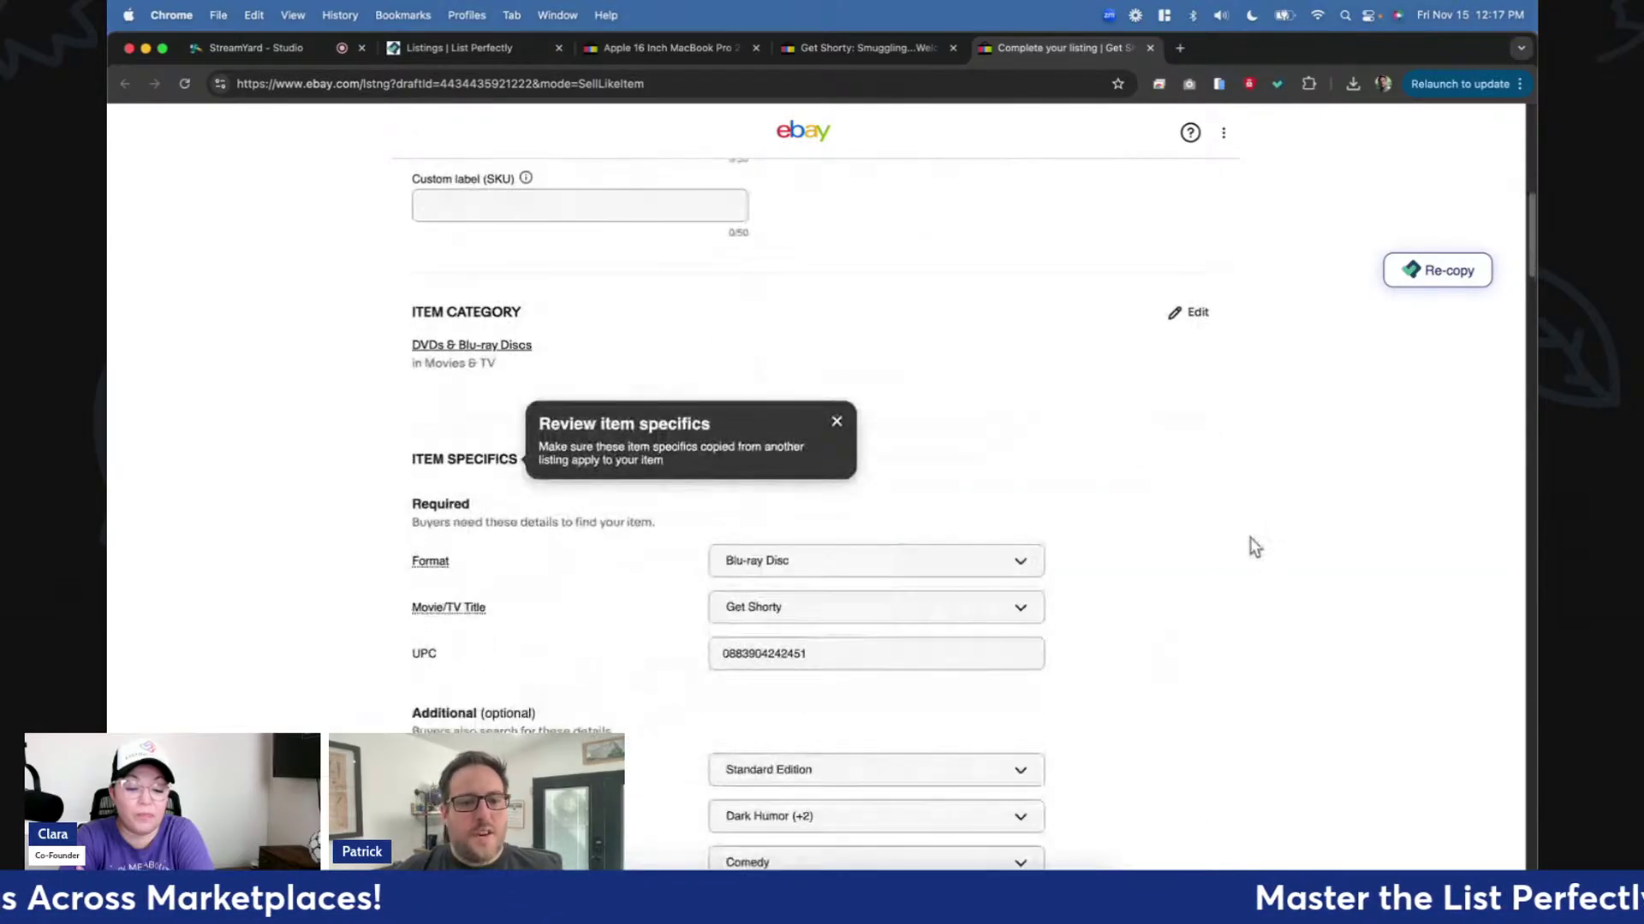
scroll(1050, 540, "down", 15)
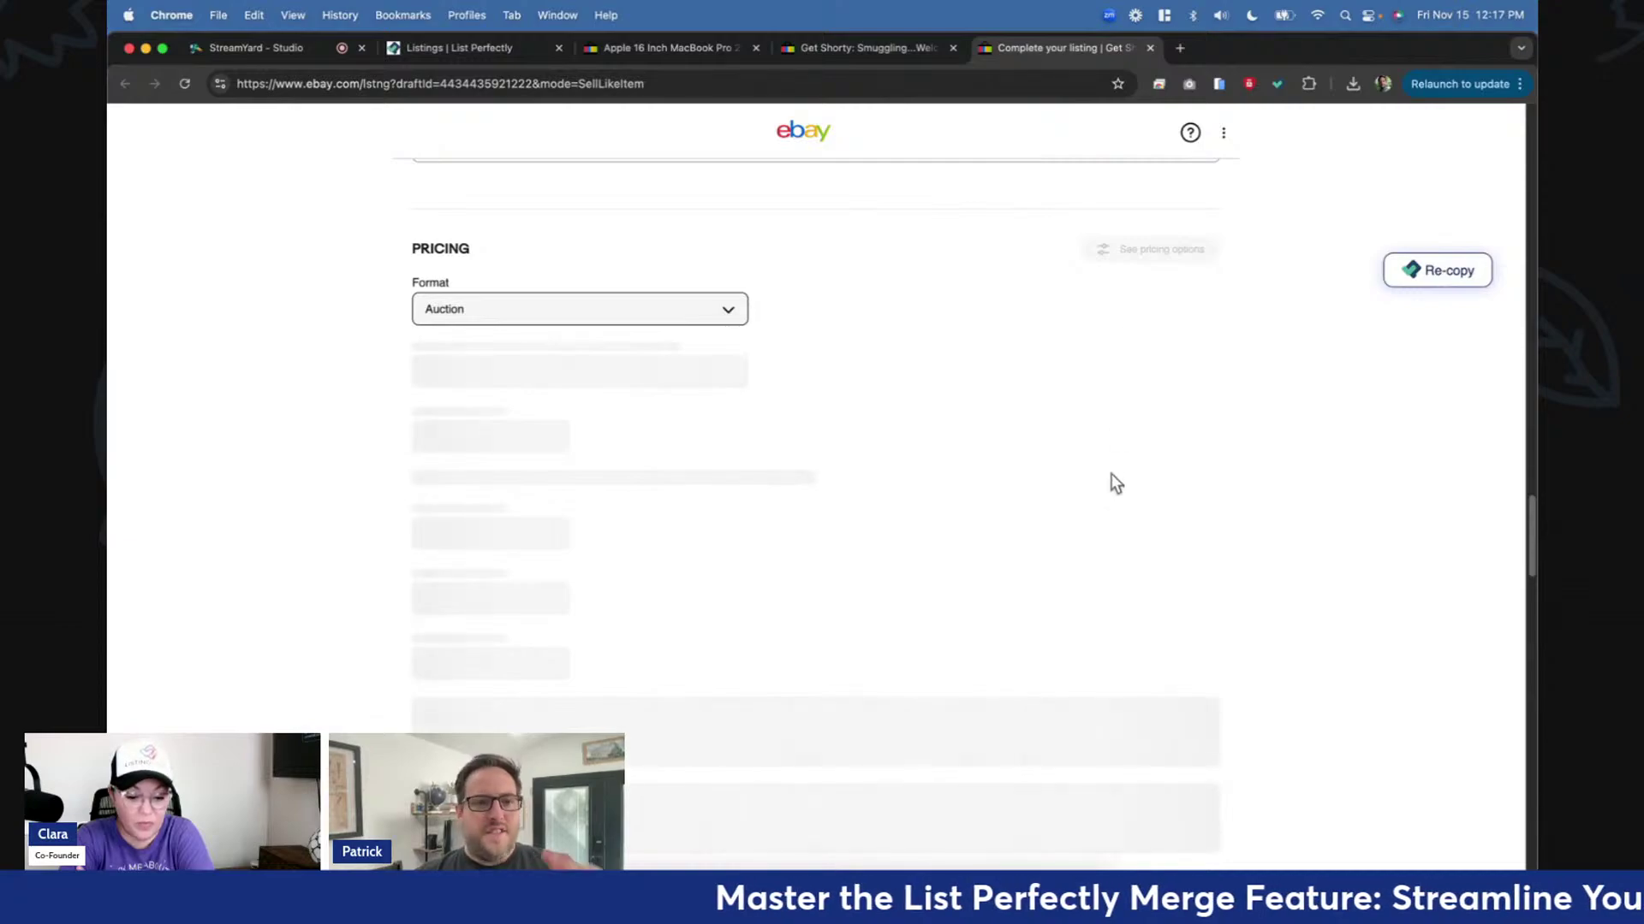
Return to the source Get Shorty listing and examine its item specifics, product information and key features for comparison.
left_click(887, 49)
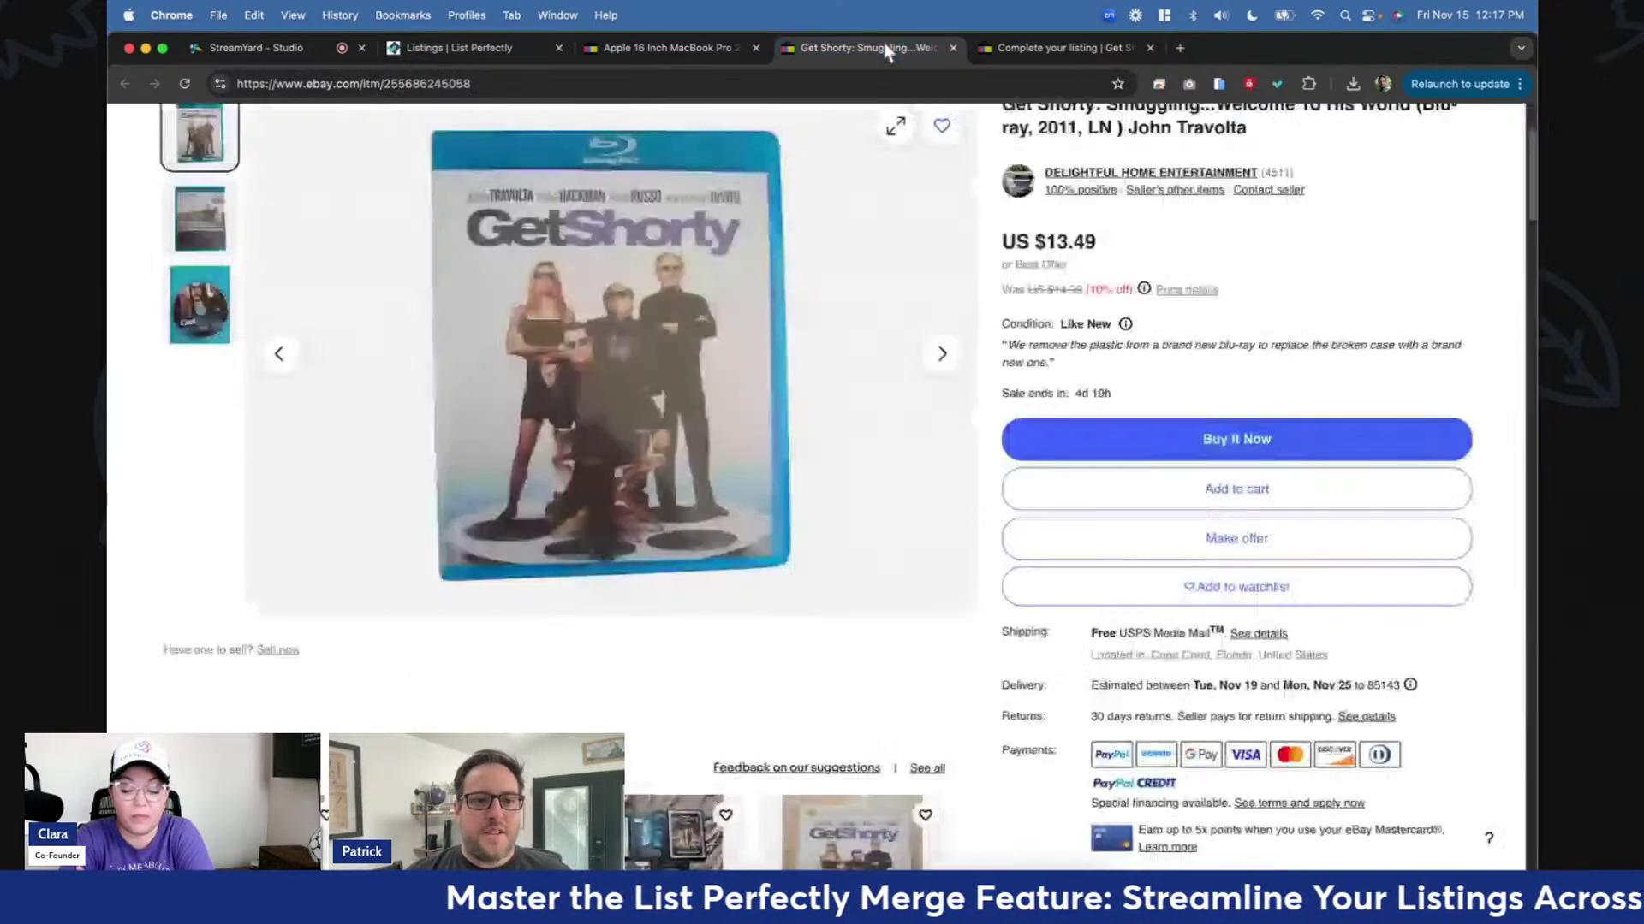
scroll(612, 679, "down", 15)
scroll(613, 680, "down", 5)
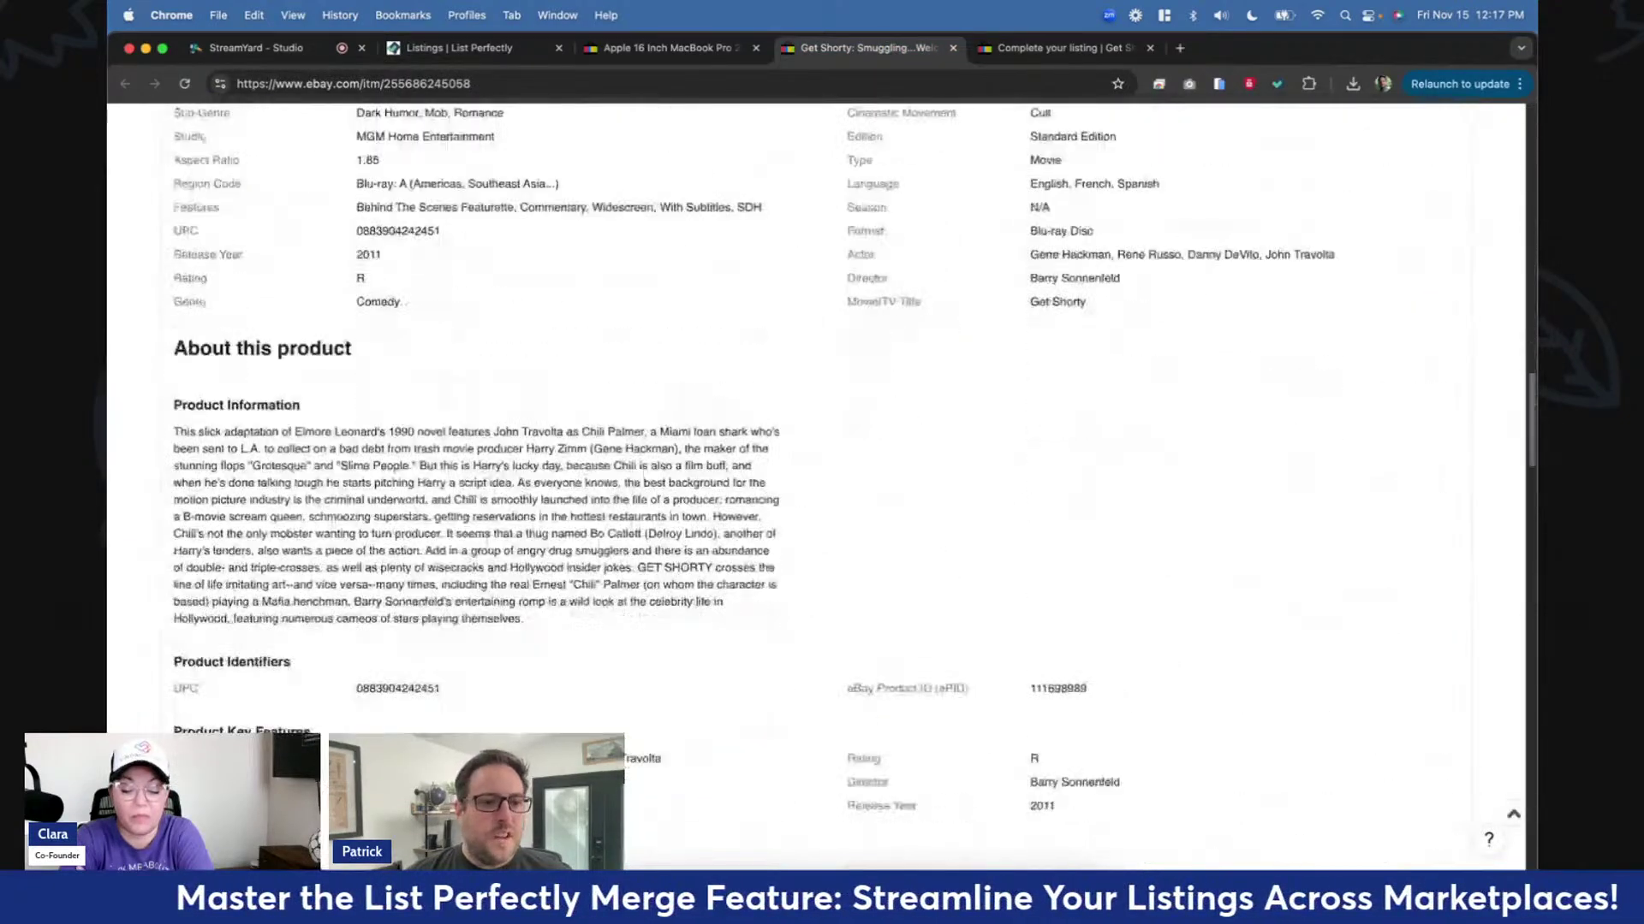
scroll(222, 265, "up", 1)
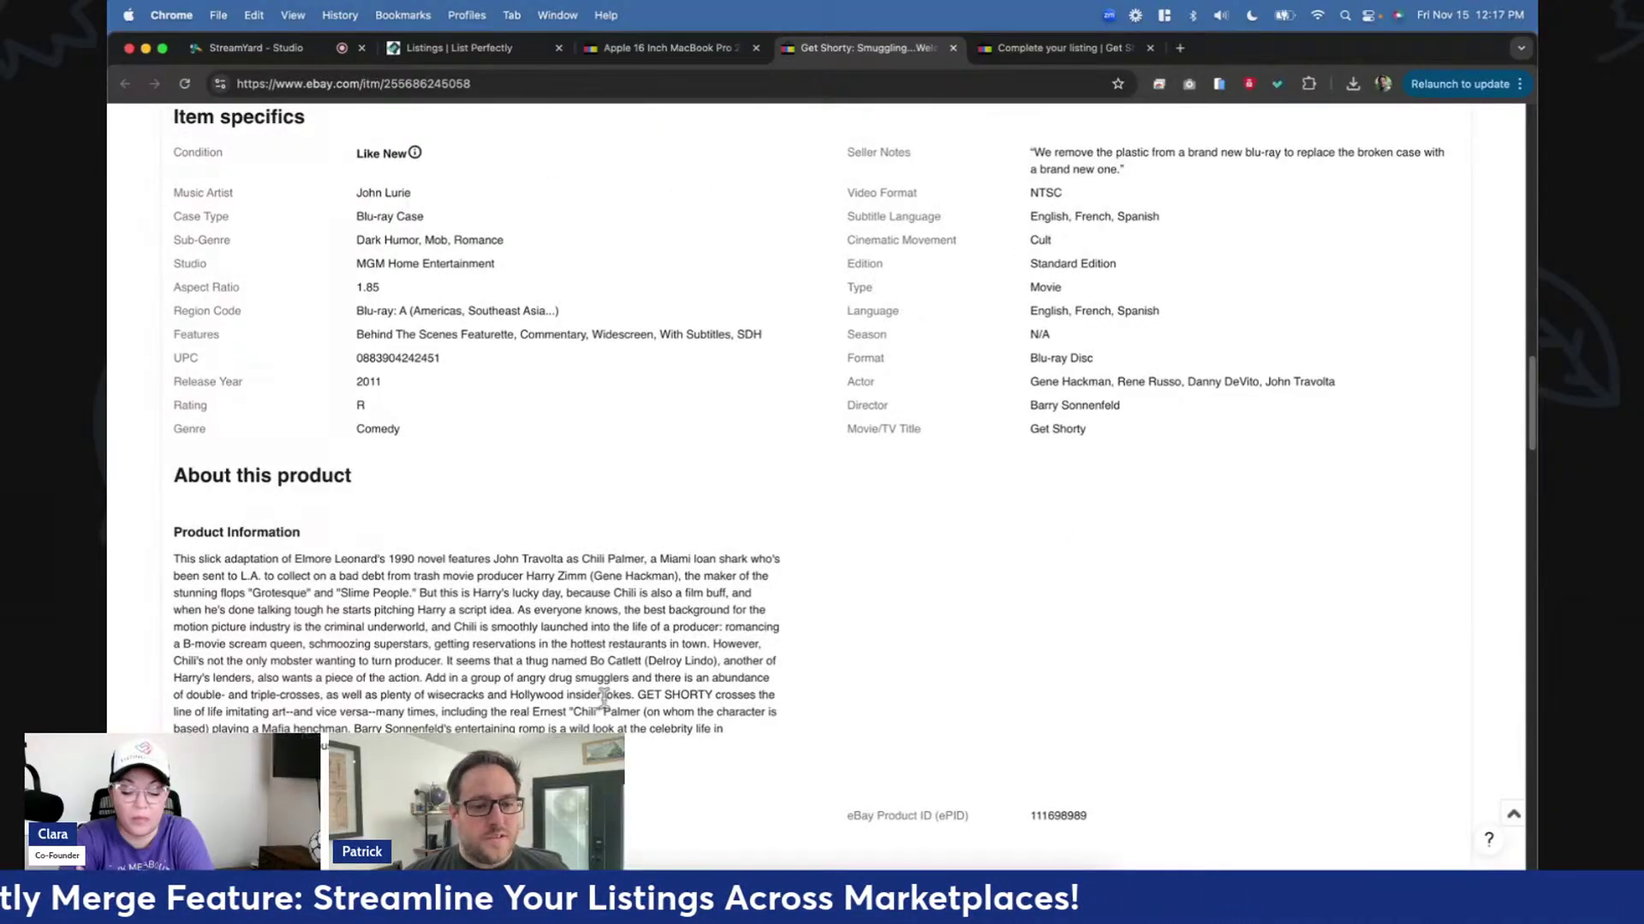
scroll(768, 626, "down", 3)
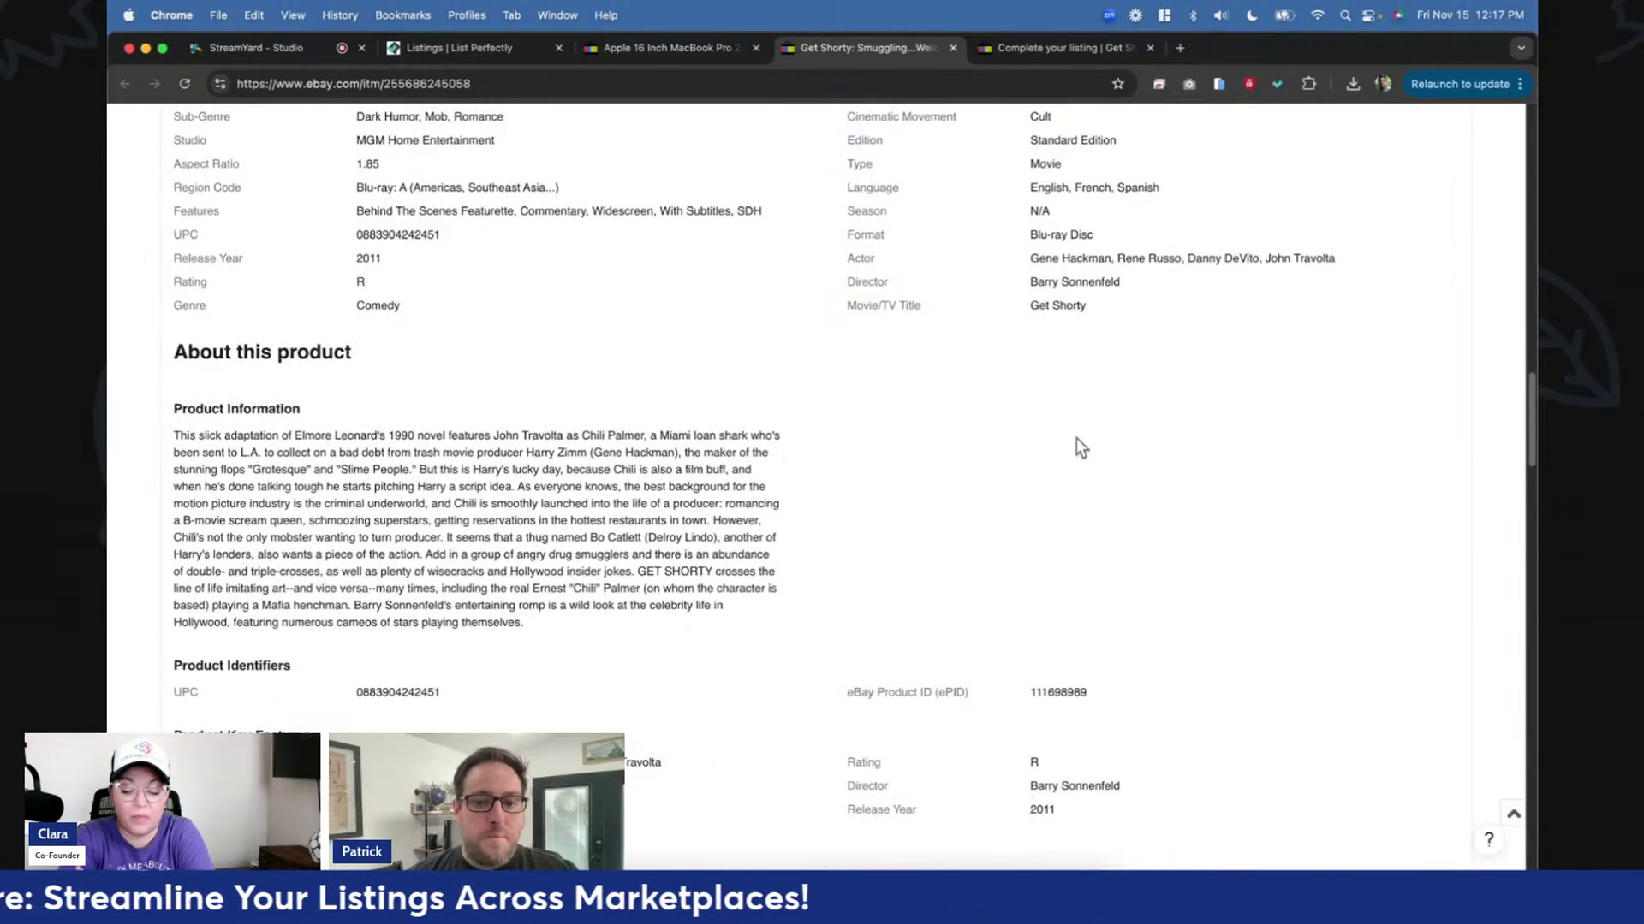
scroll(1057, 535, "down", 7)
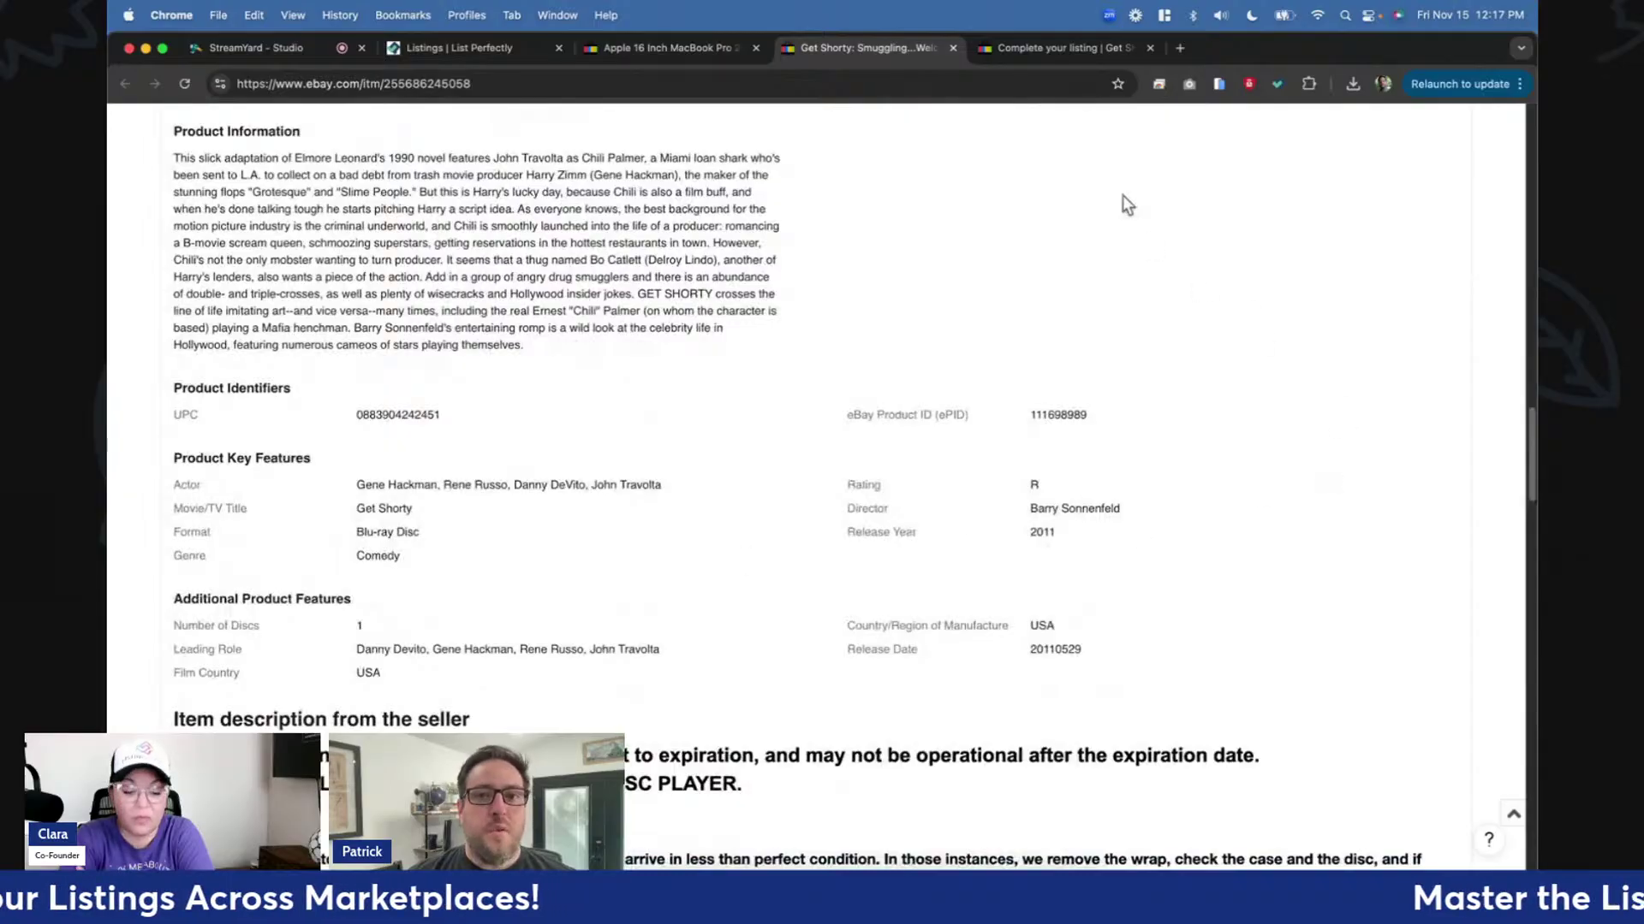
Go back to the eBay draft and check its condition, description and additional item specifics against the source listing.
left_click(1057, 48)
scroll(1084, 565, "up", 20)
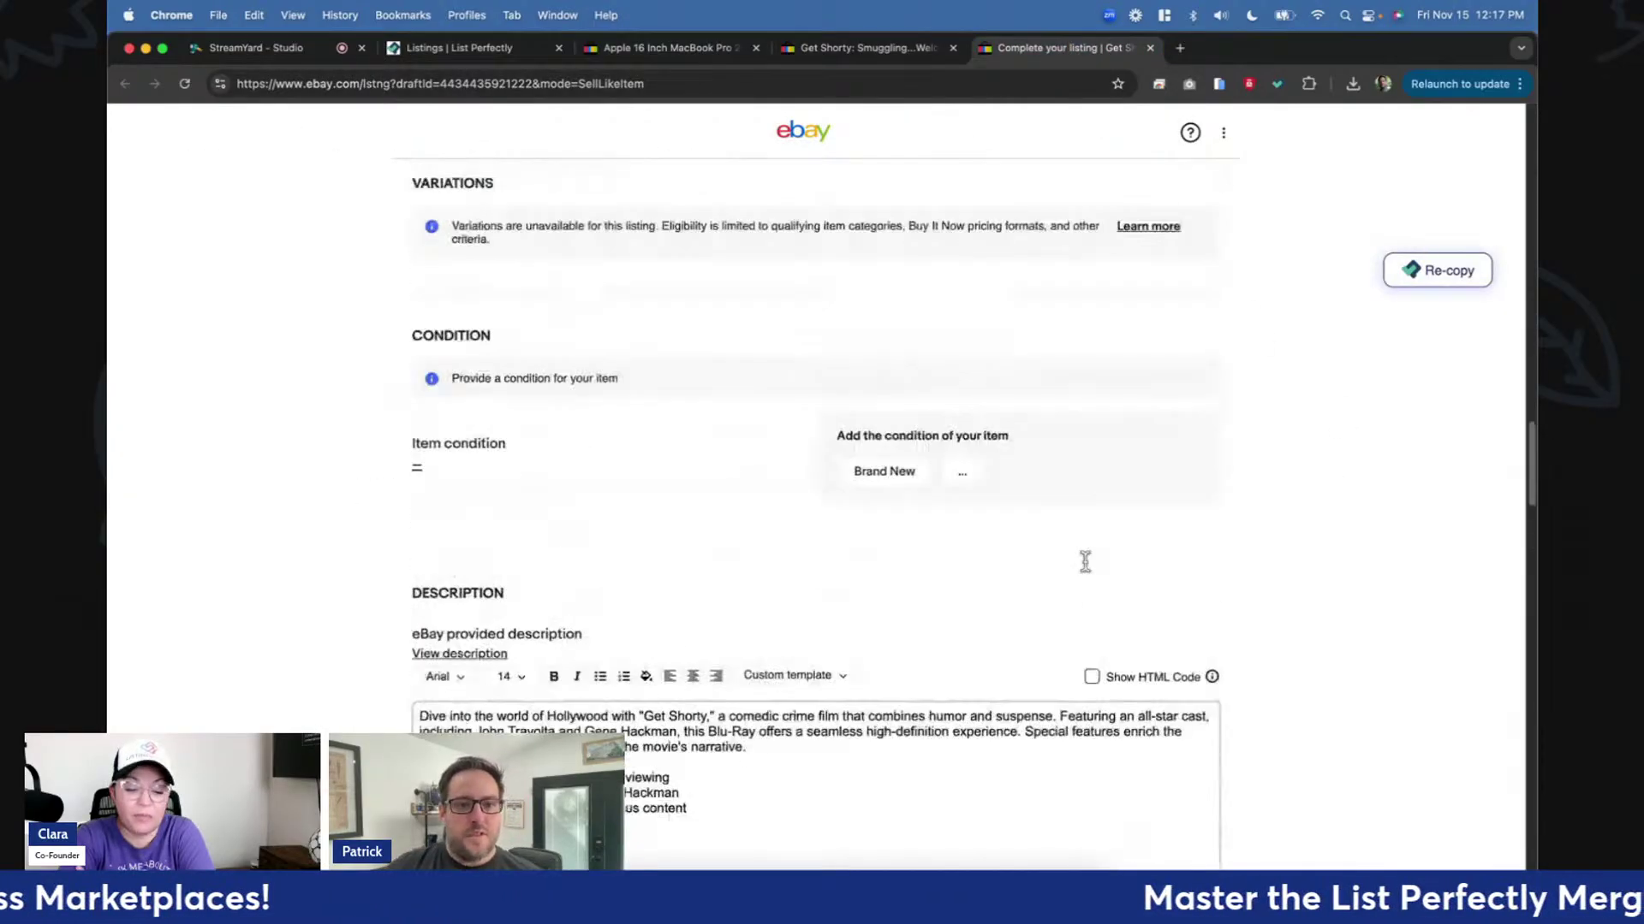
scroll(1086, 564, "up", 15)
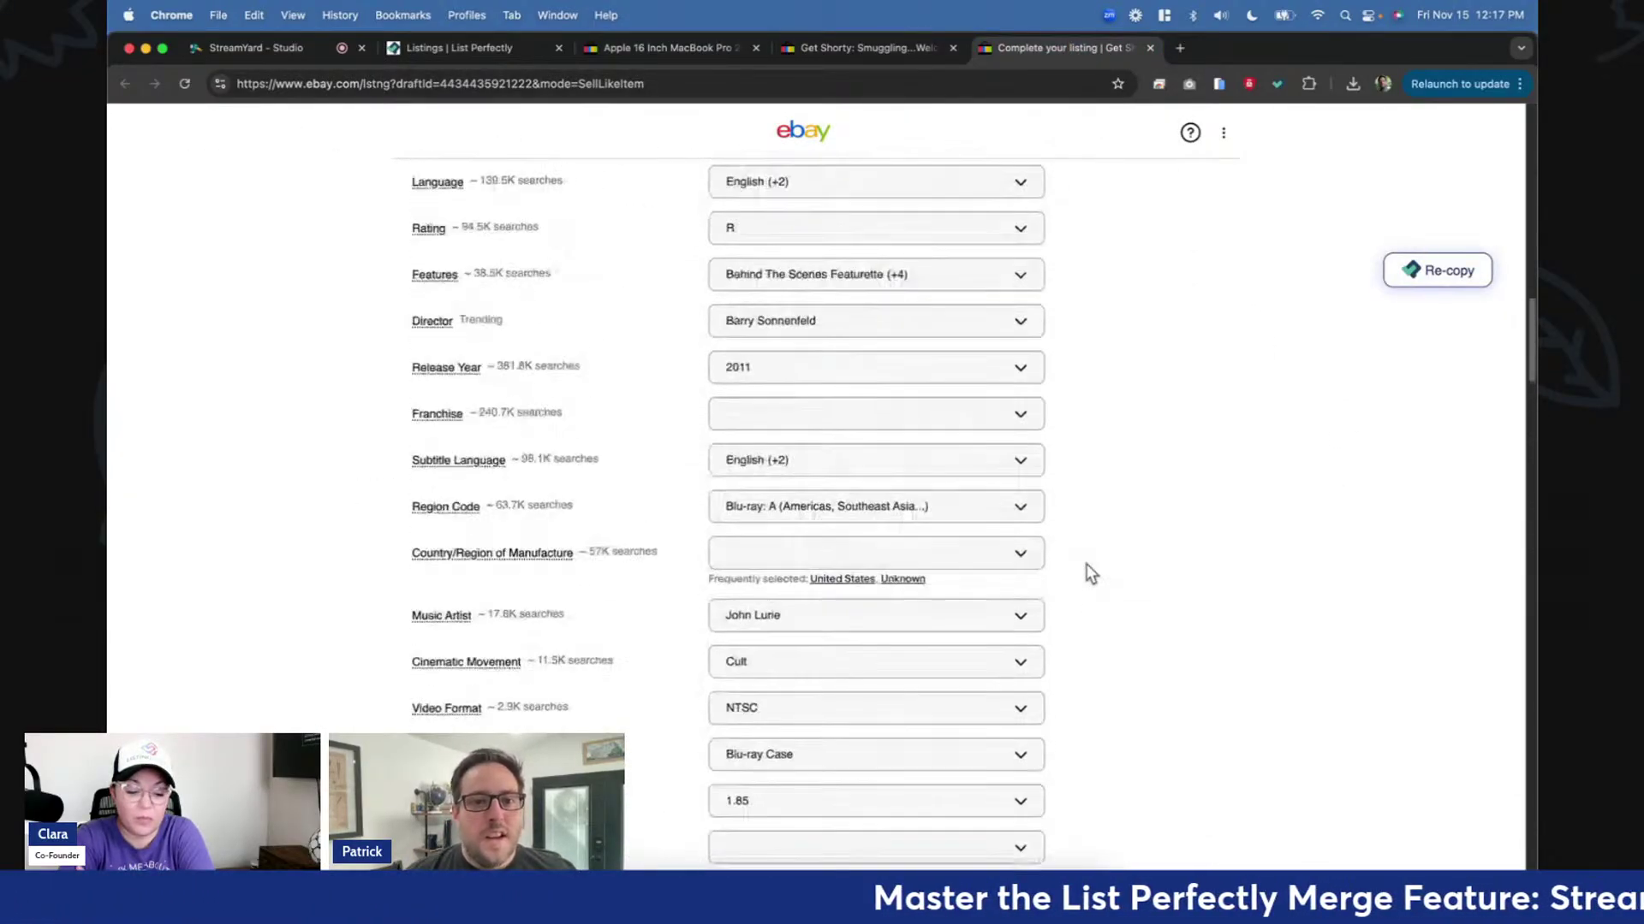
scroll(1087, 565, "up", 10)
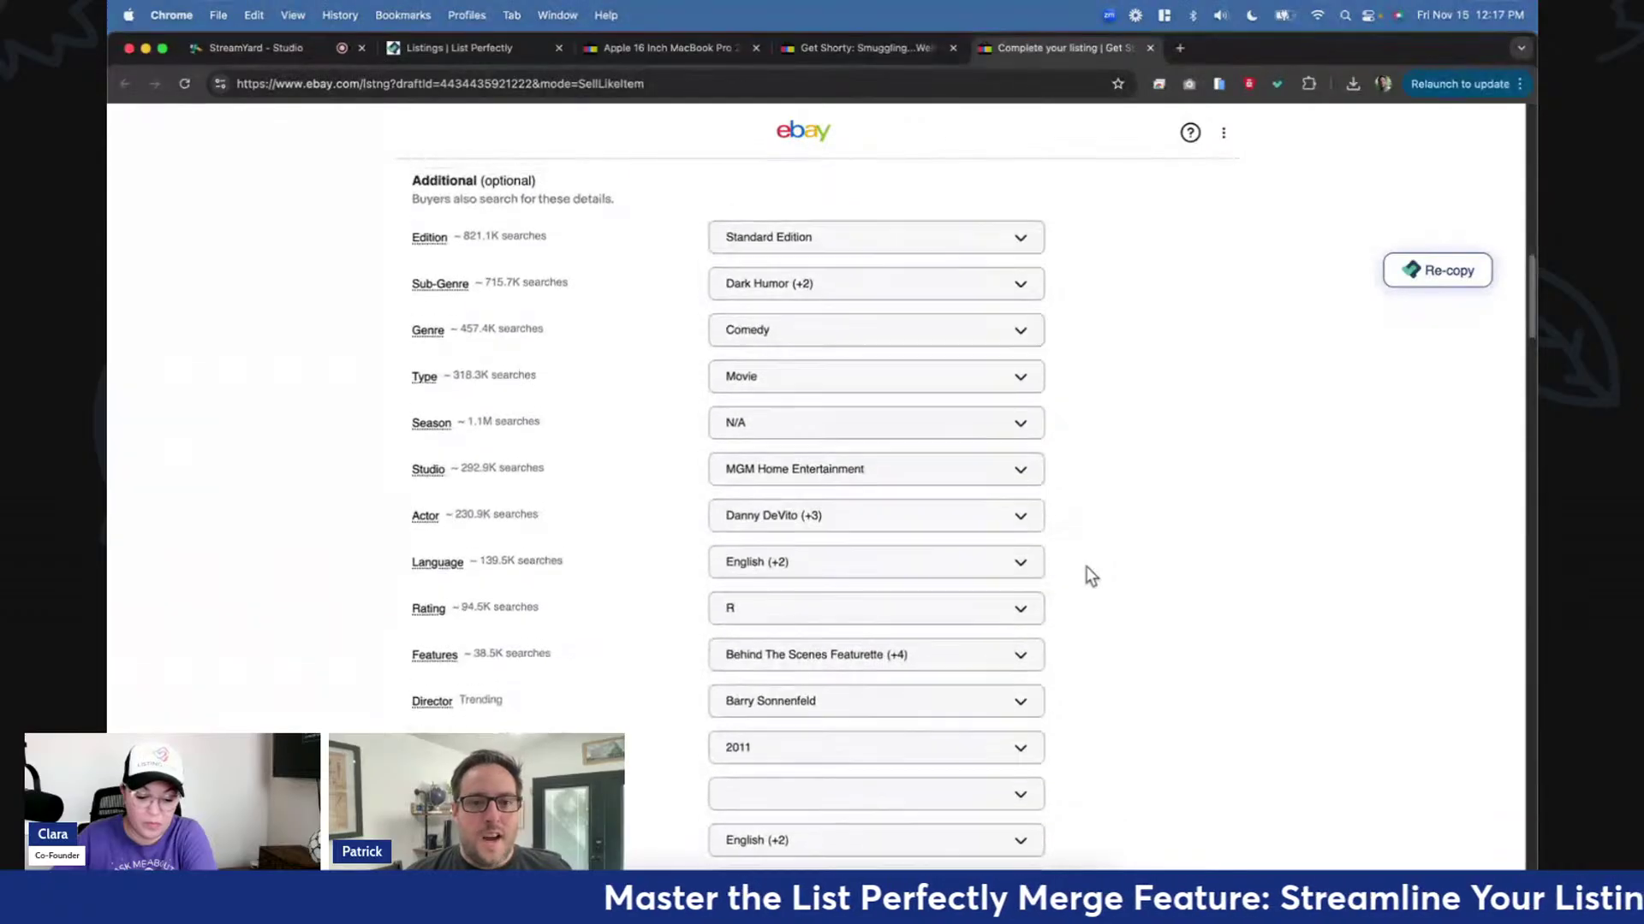
scroll(1086, 566, "up", 1)
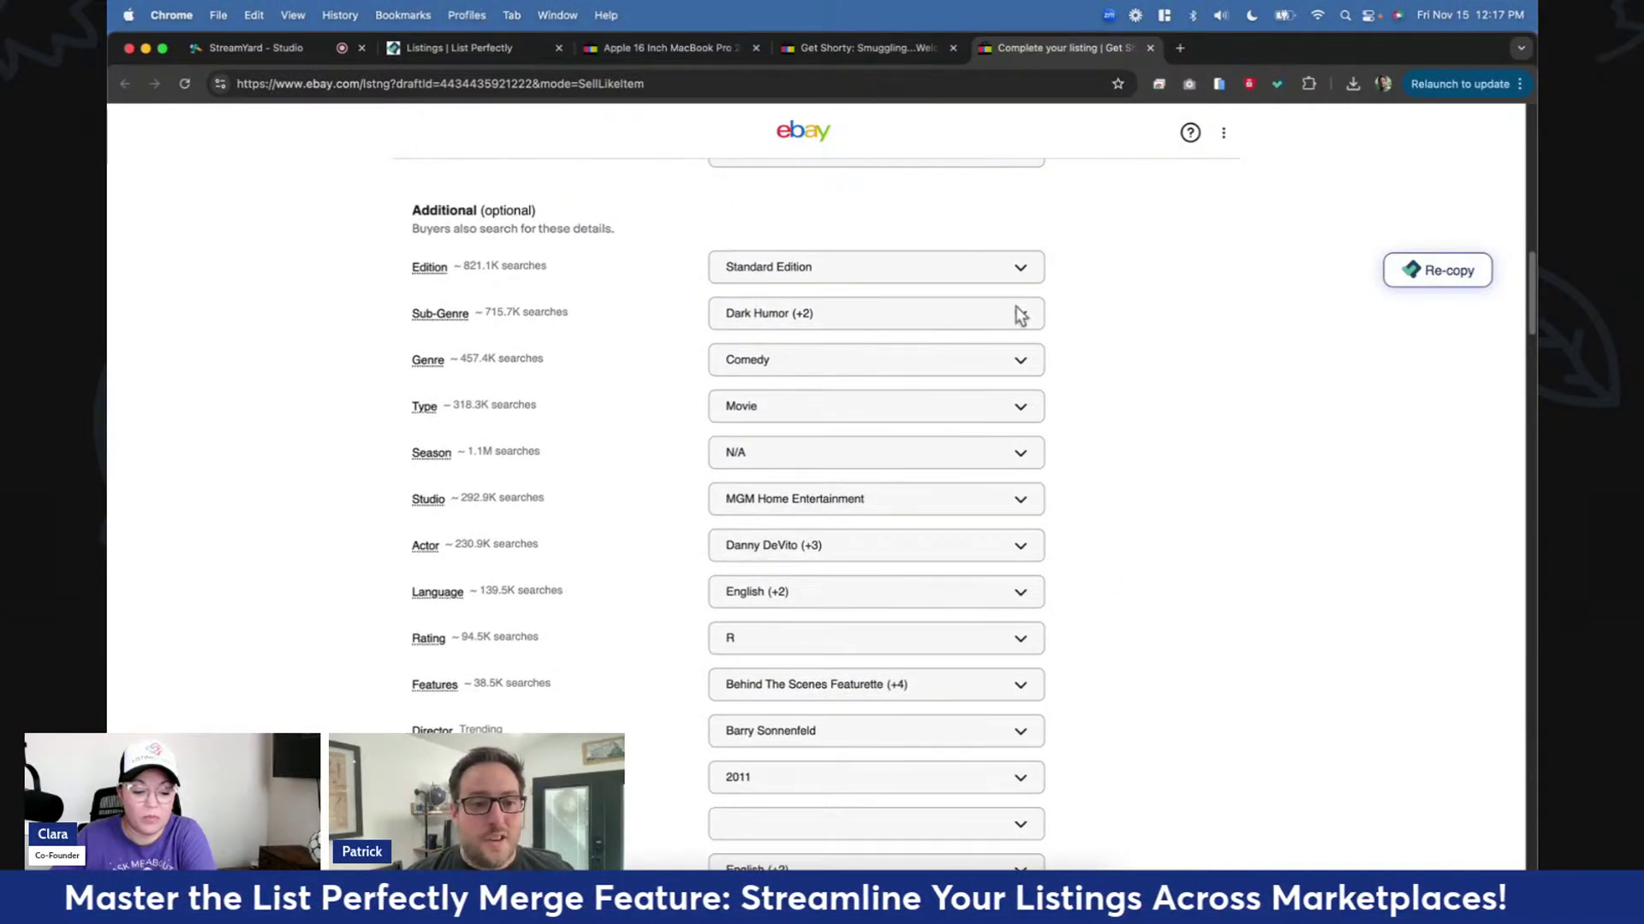
scroll(1188, 377, "up", 4)
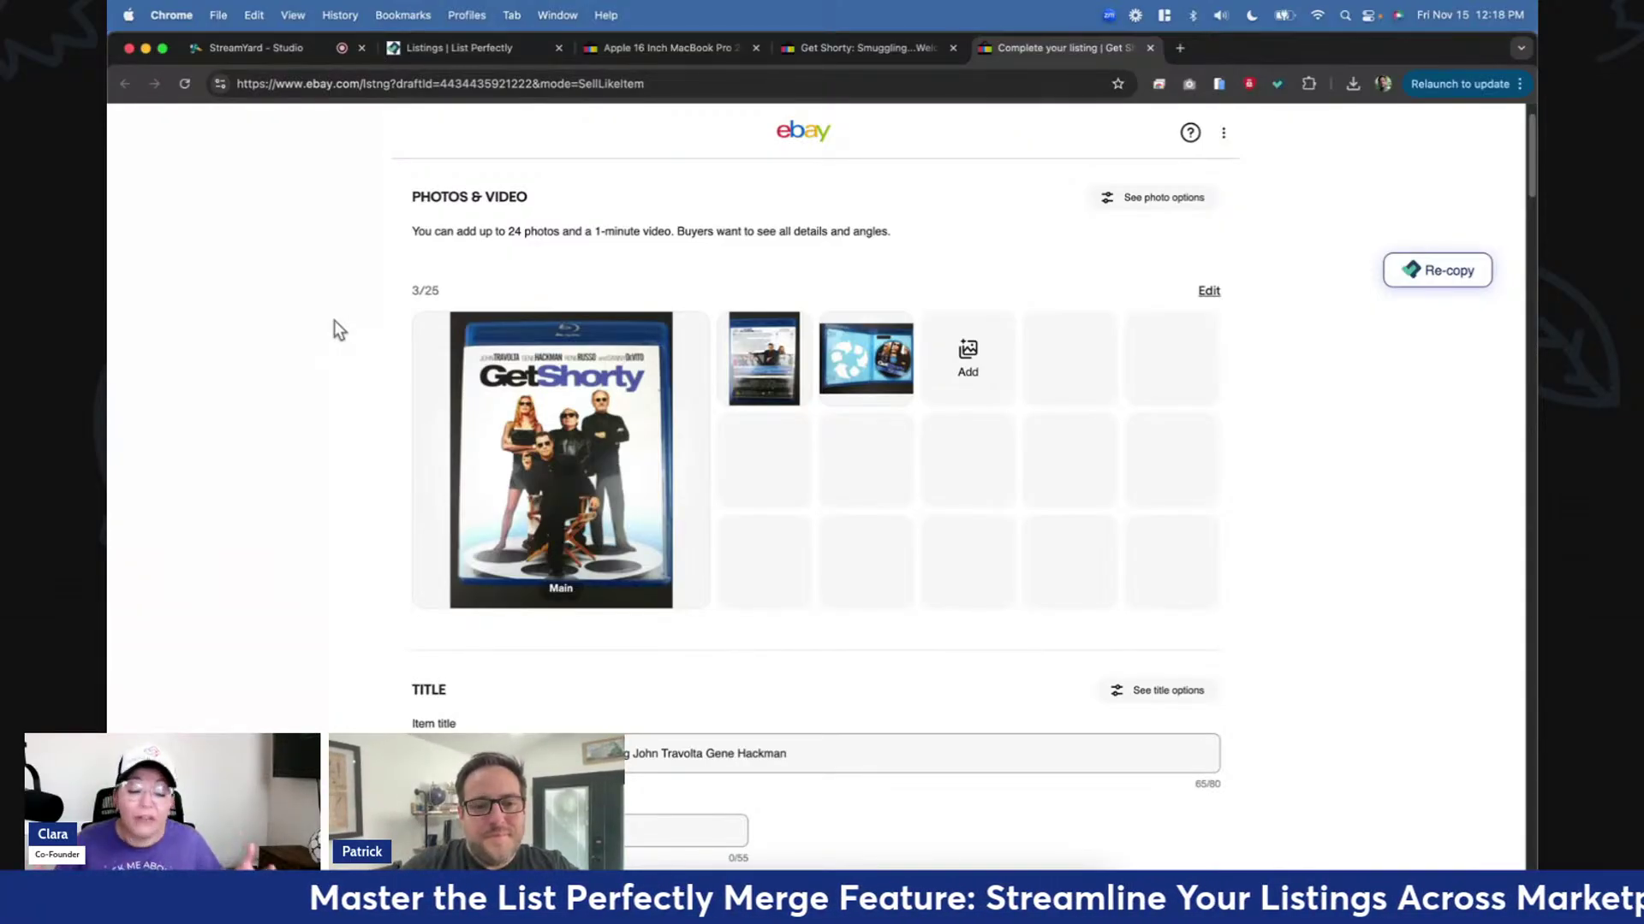
Review the draft's photos, item title, category, and required and additional item specifics once more.
scroll(355, 674, "down", 2)
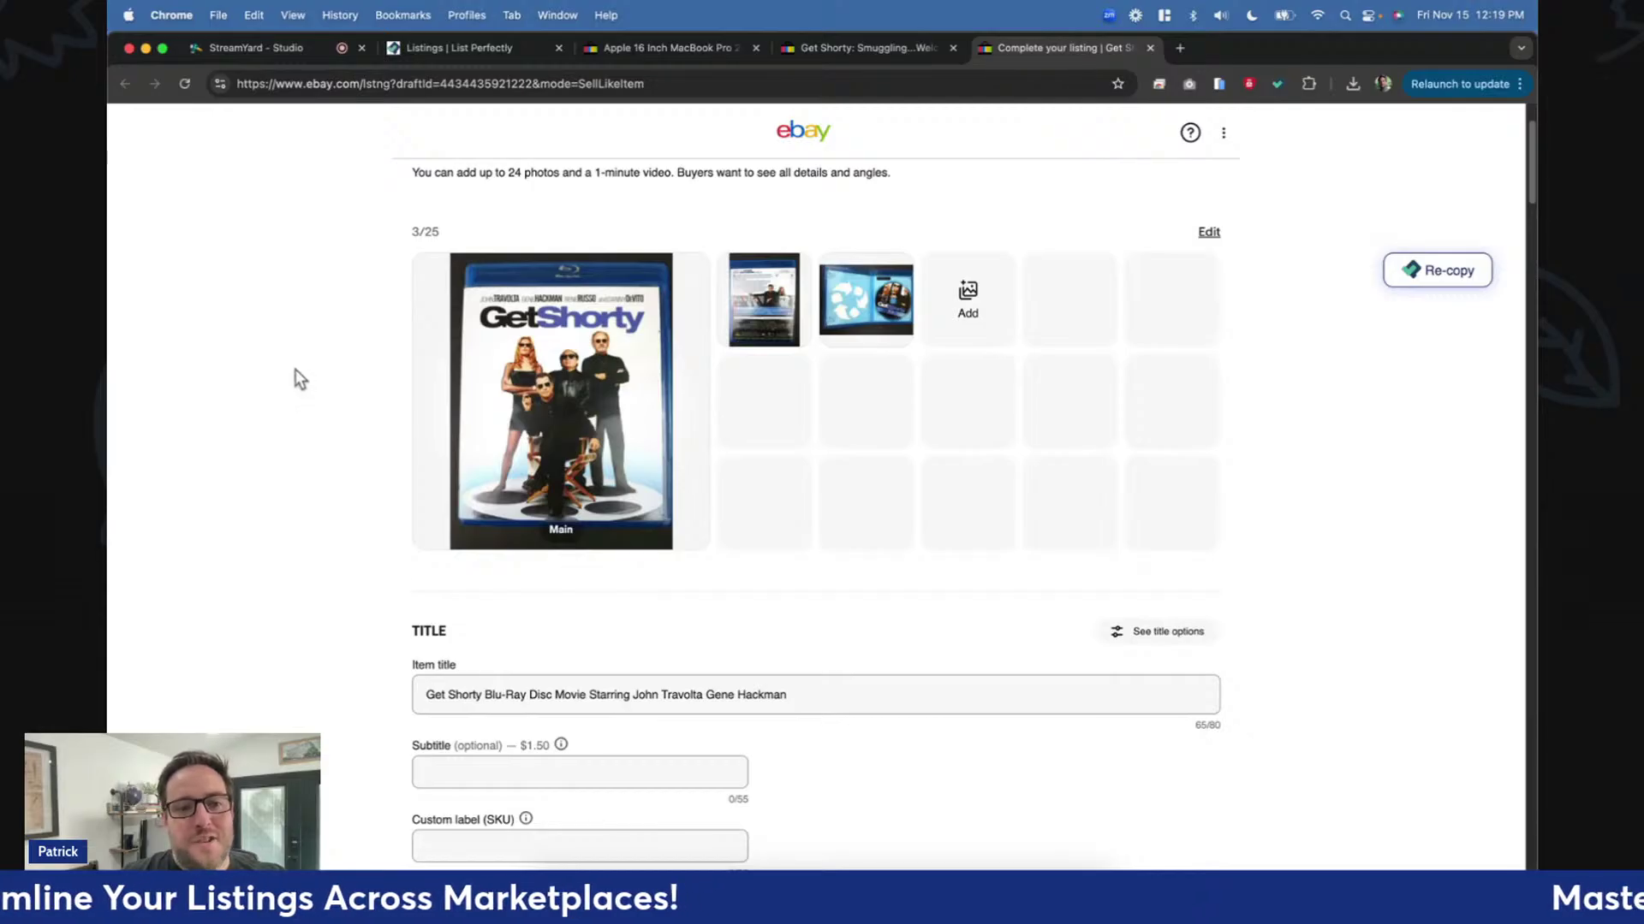
scroll(292, 368, "down", 6)
scroll(294, 361, "down", 3)
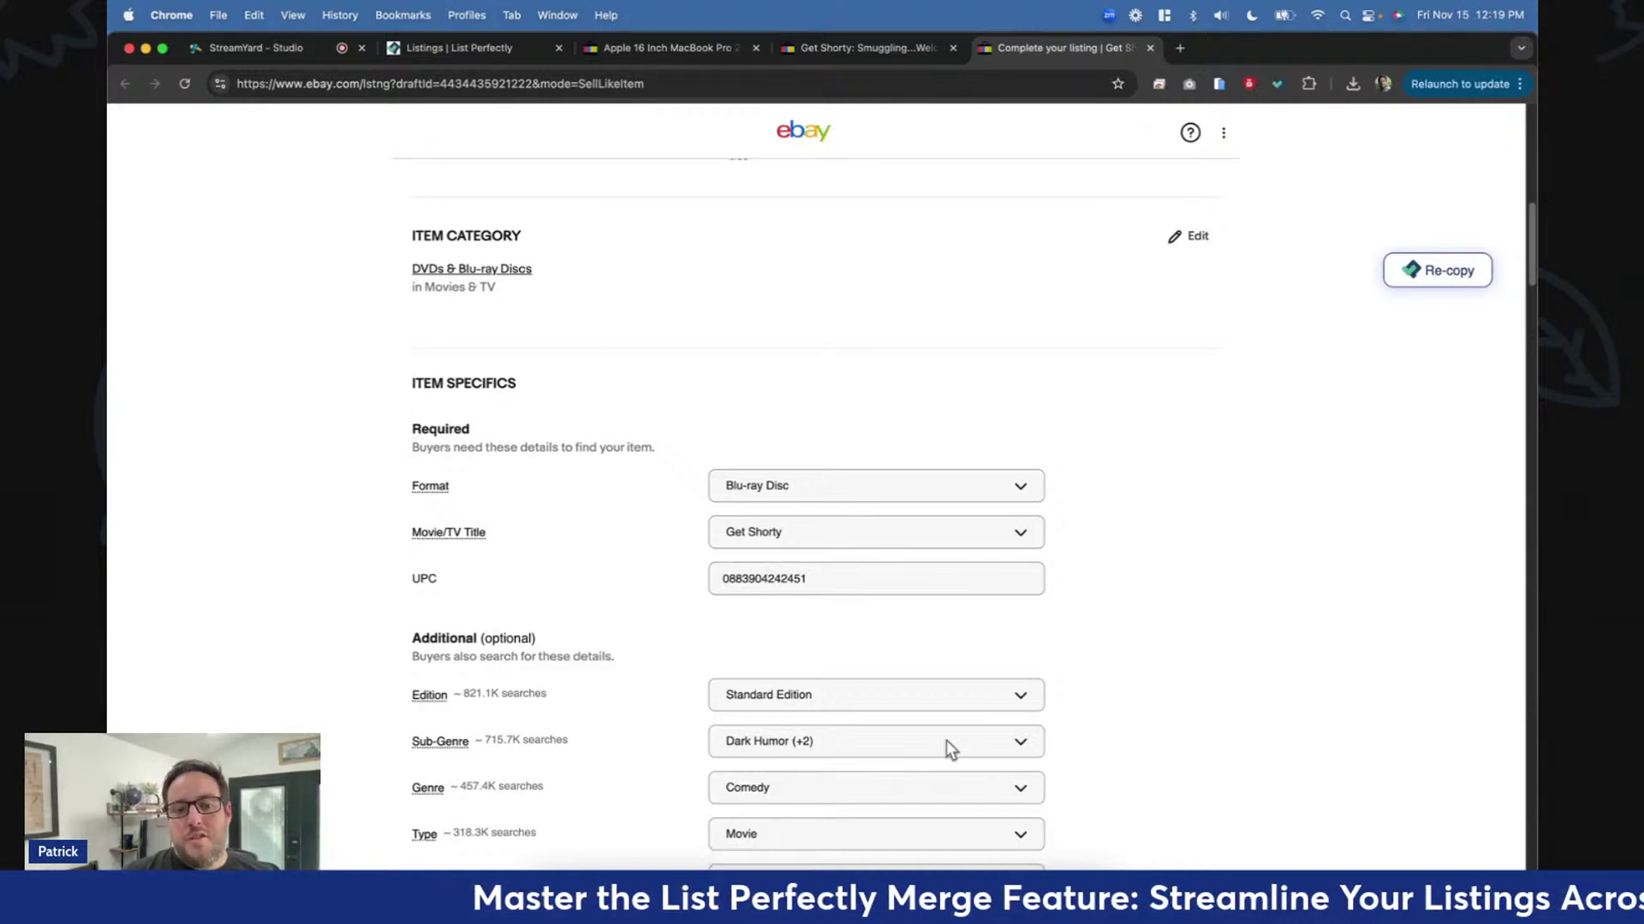
scroll(1139, 677, "down", 2)
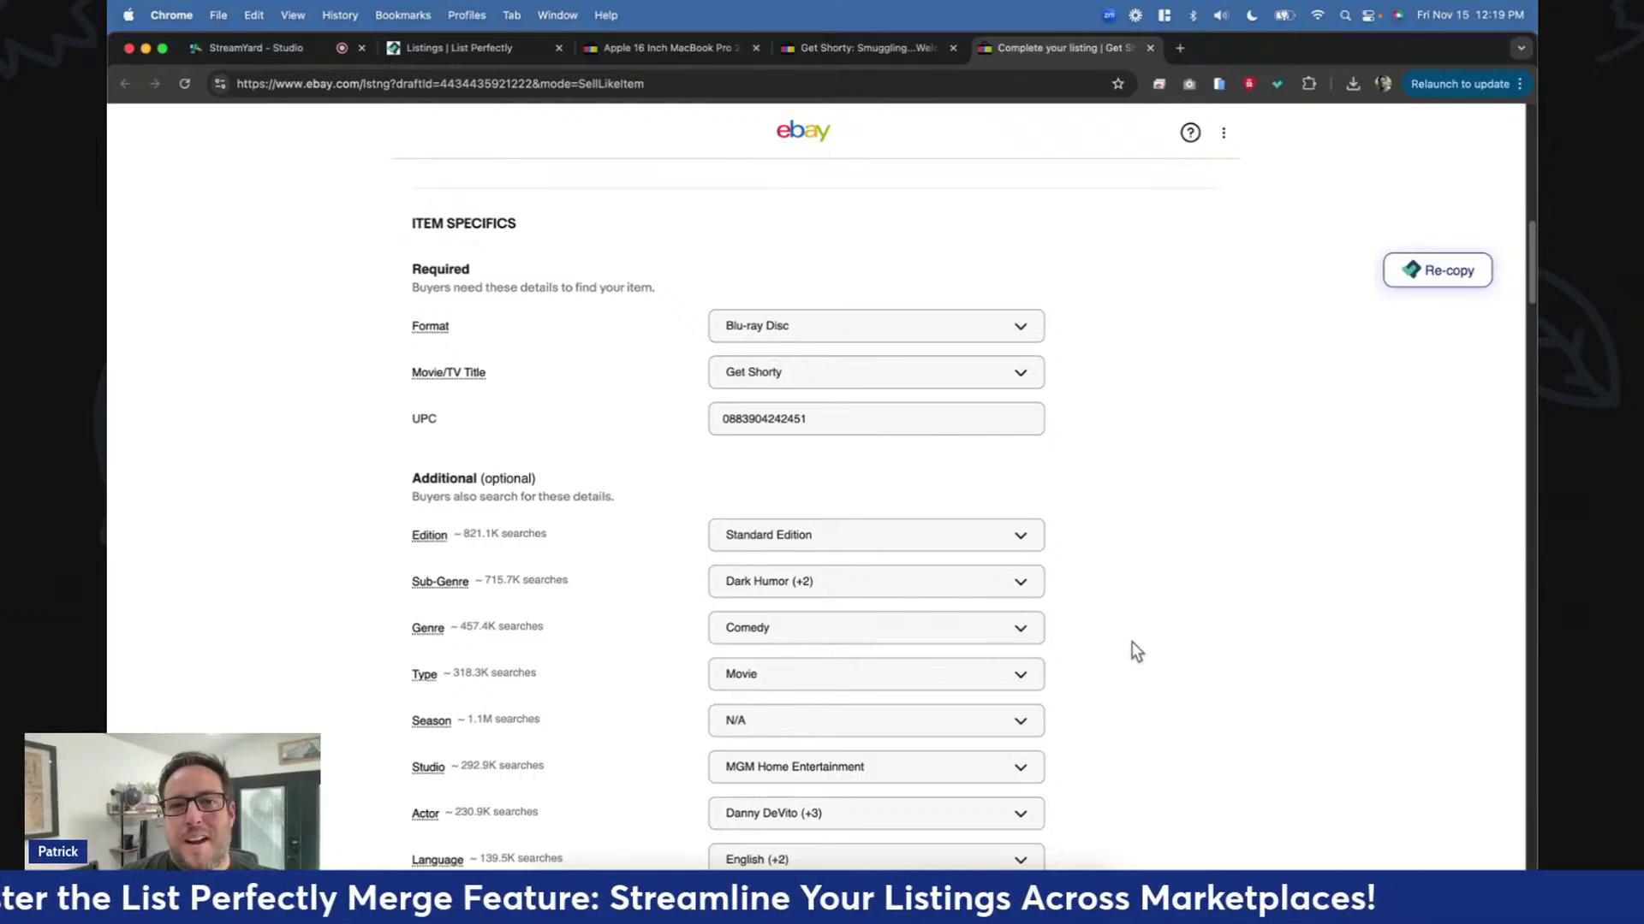
scroll(1132, 642, "up", 1)
scroll(1132, 644, "up", 5)
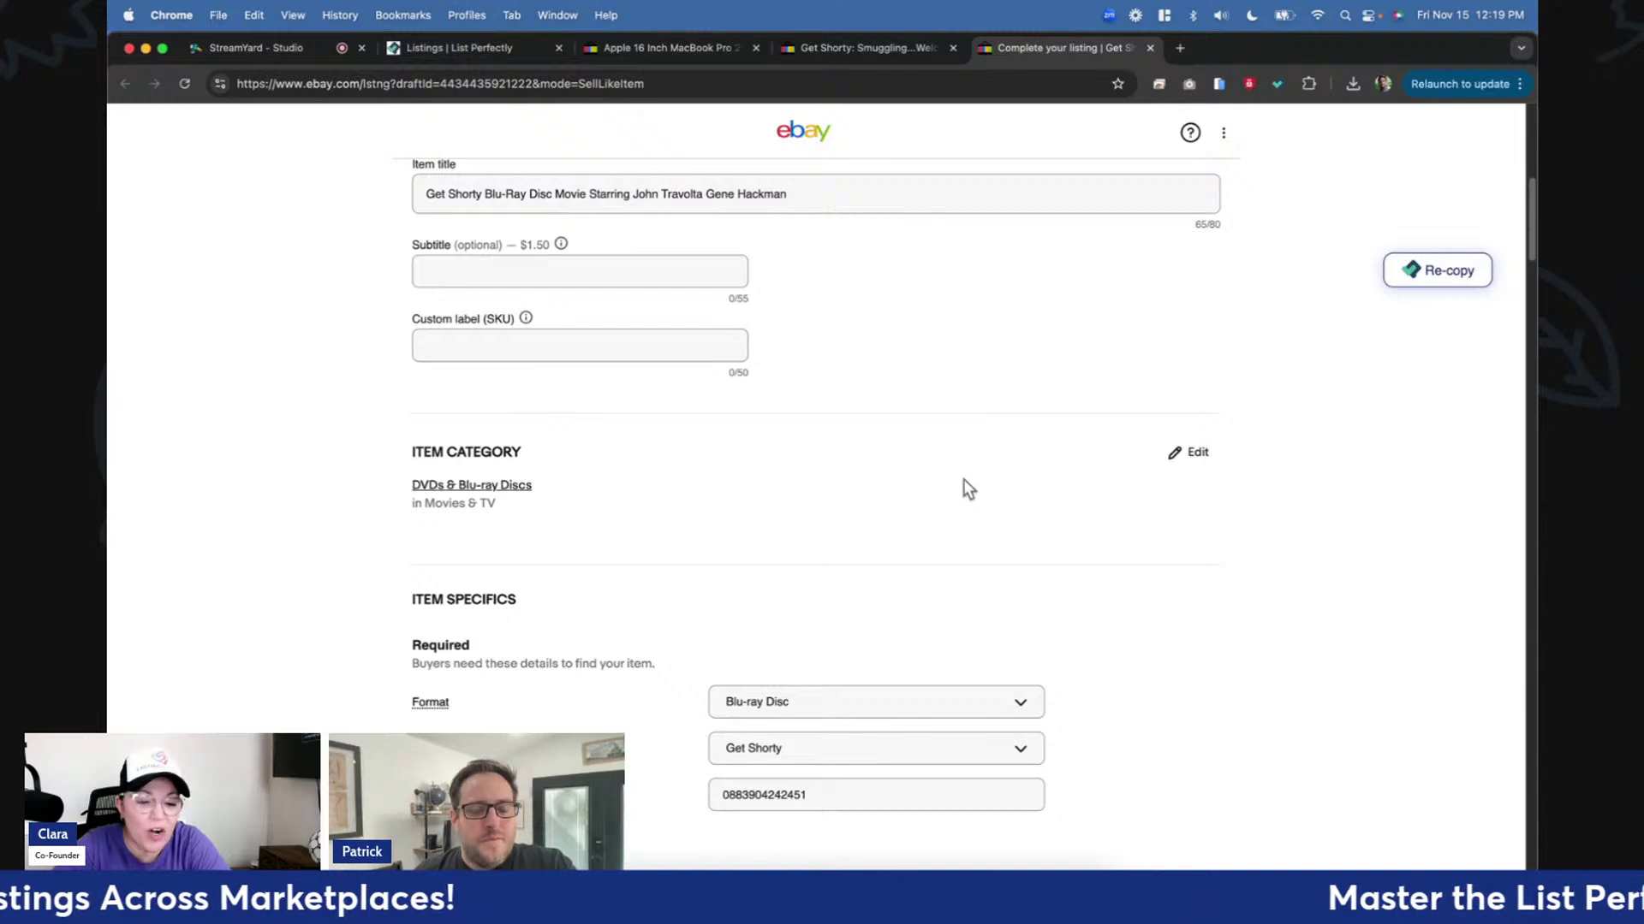
scroll(965, 479, "up", 3)
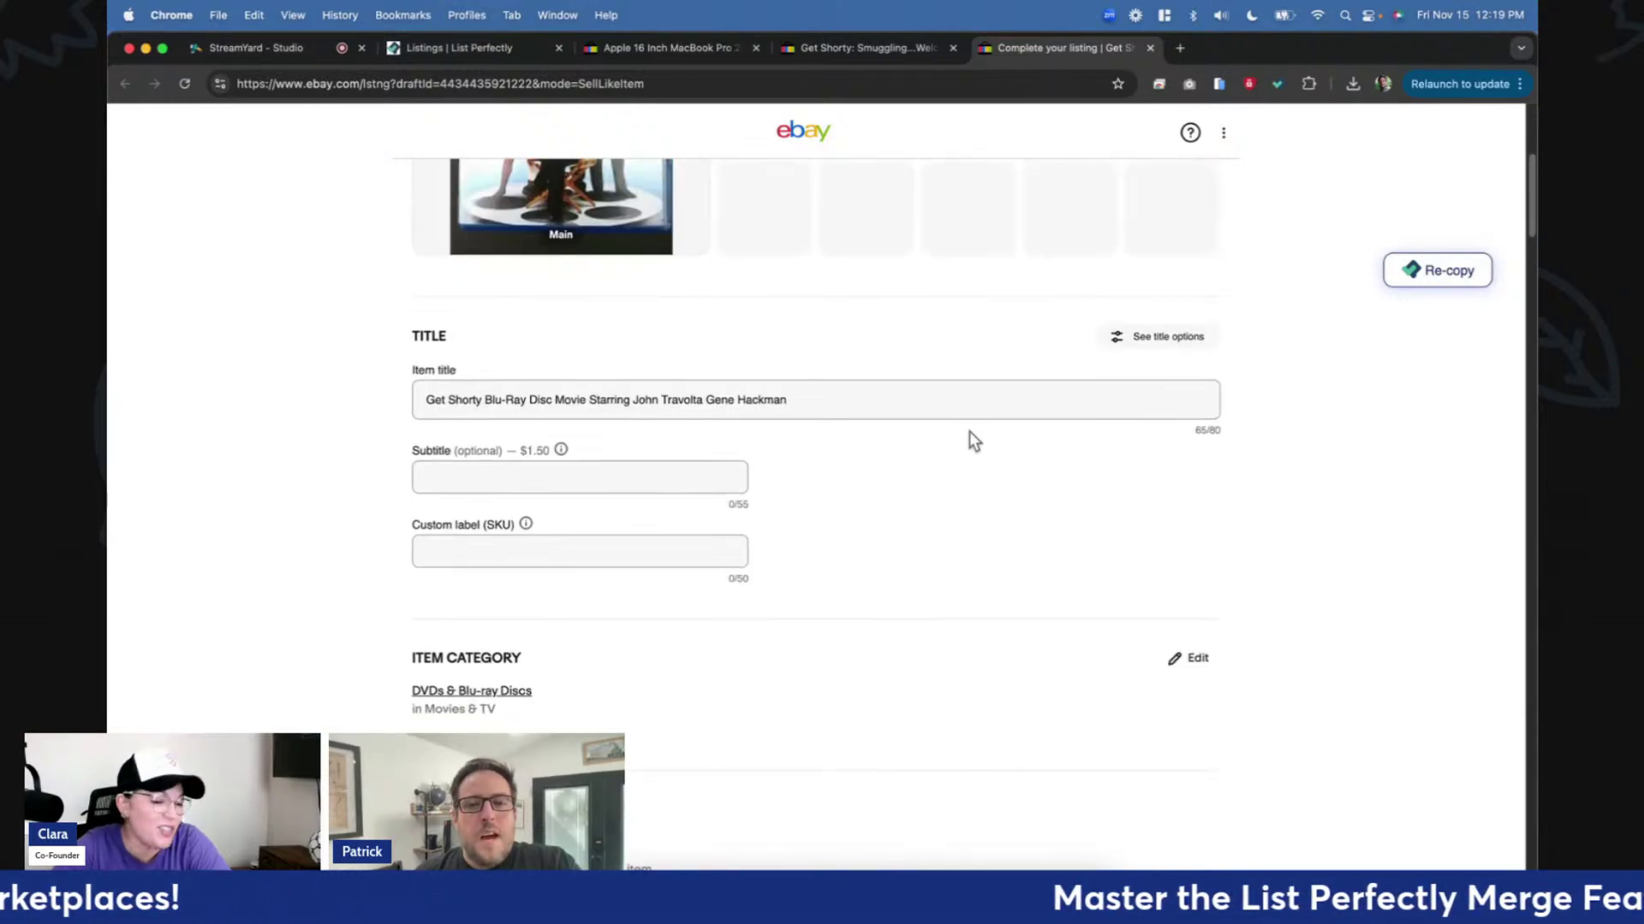
Switch to the StreamYard studio page.
left_click(258, 48)
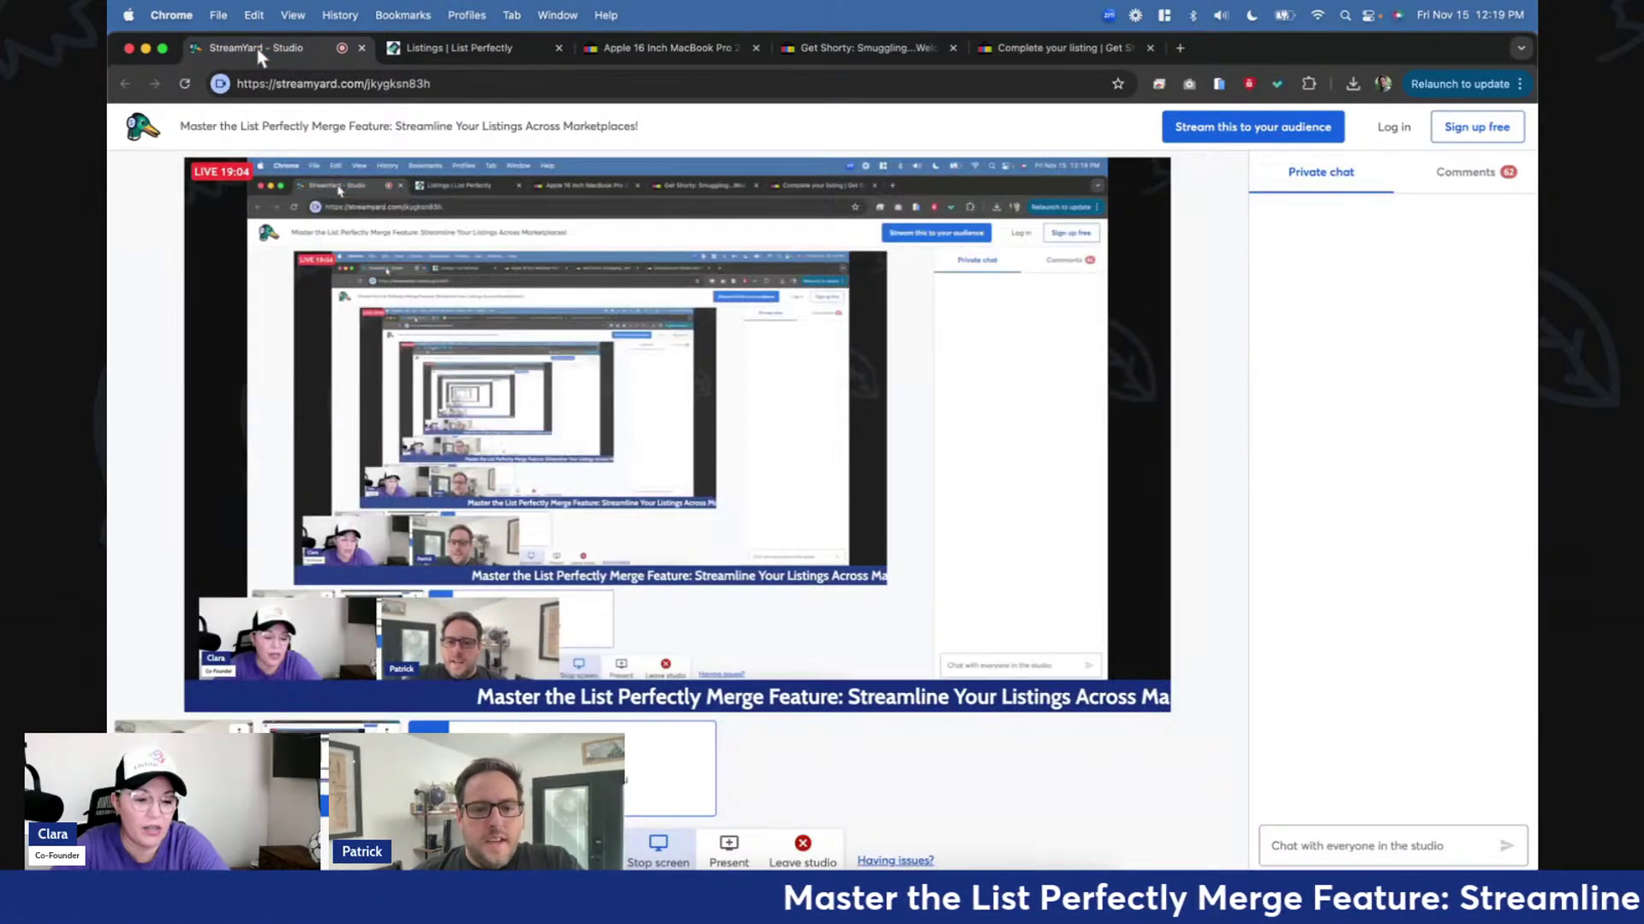